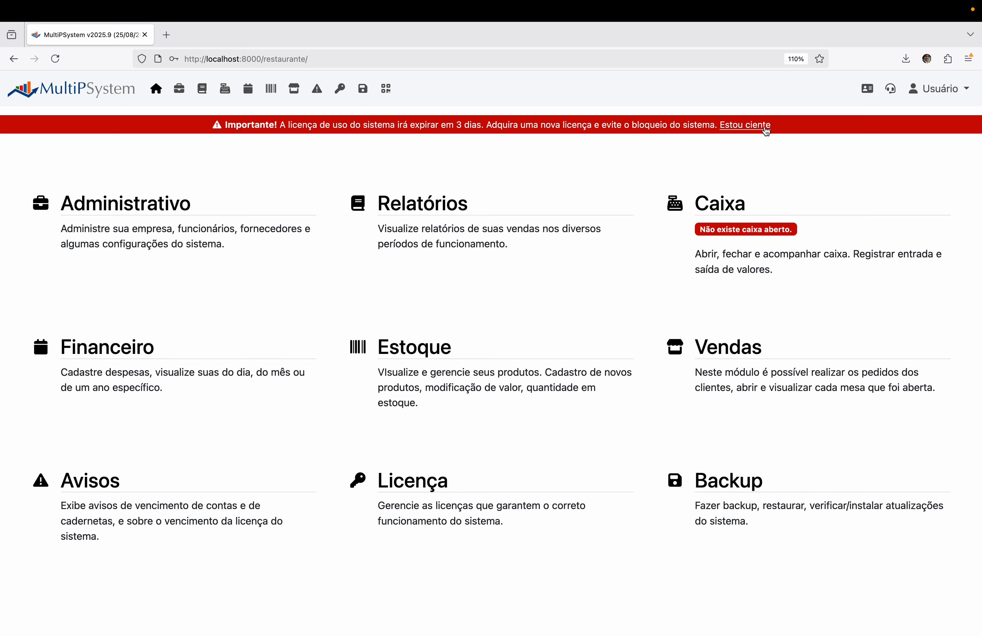
- Acknowledge the licence expiry notice and open the product list in the Estoque module
click(763, 125)
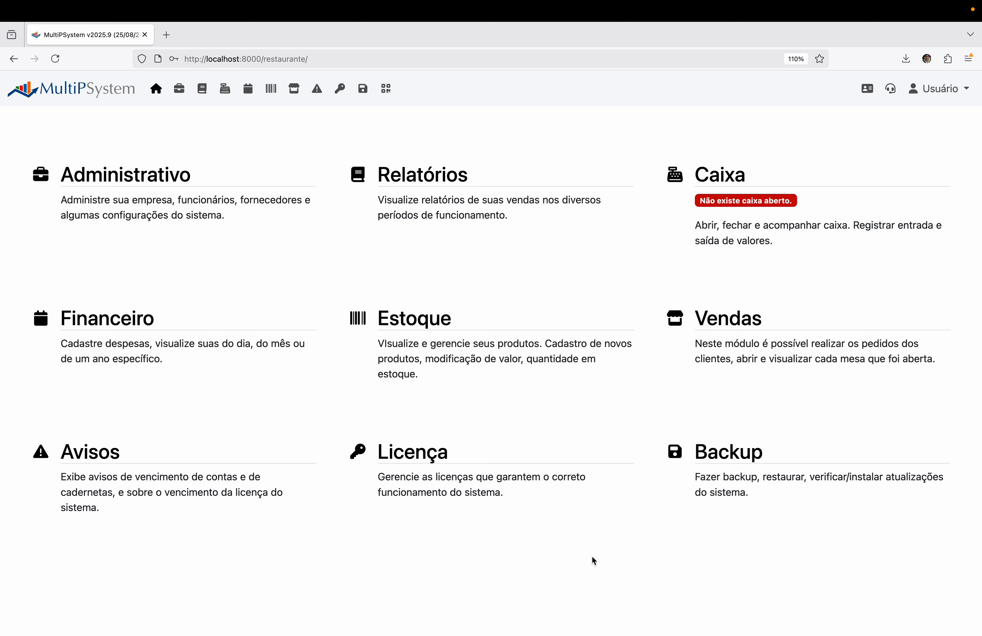
click(487, 356)
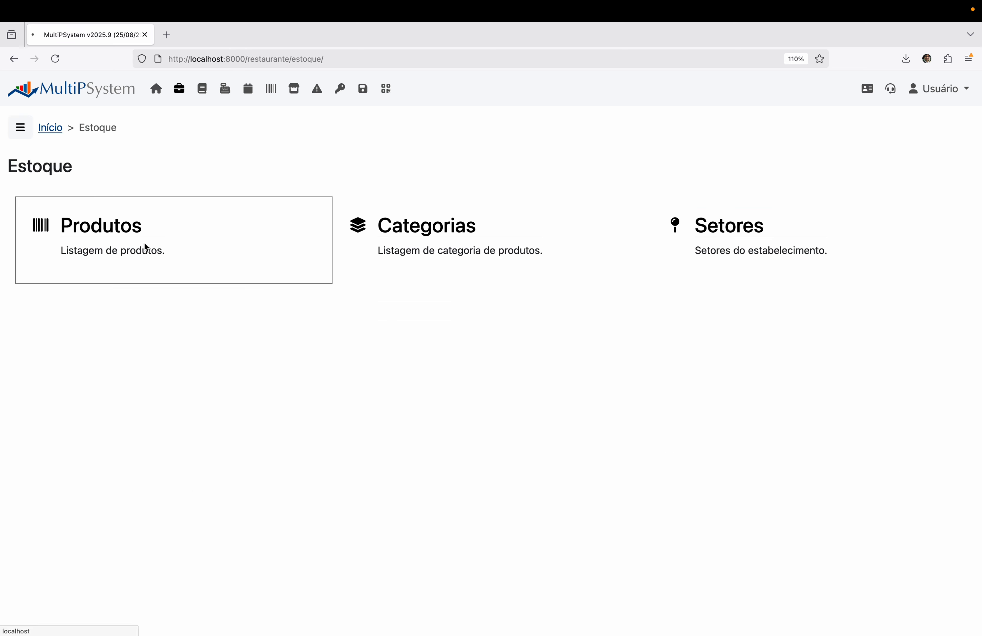
click(149, 253)
- Look through the list of registered products with their codes and prices
scroll(201, 367, down, 15)
scroll(201, 367, down, 10)
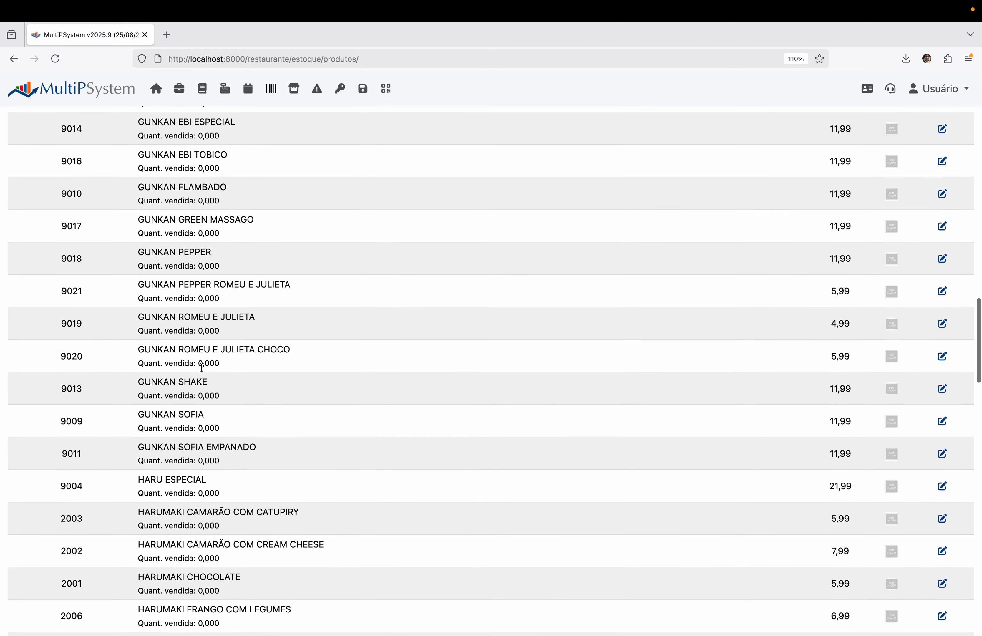
scroll(202, 367, up, 20)
scroll(202, 367, down, 3)
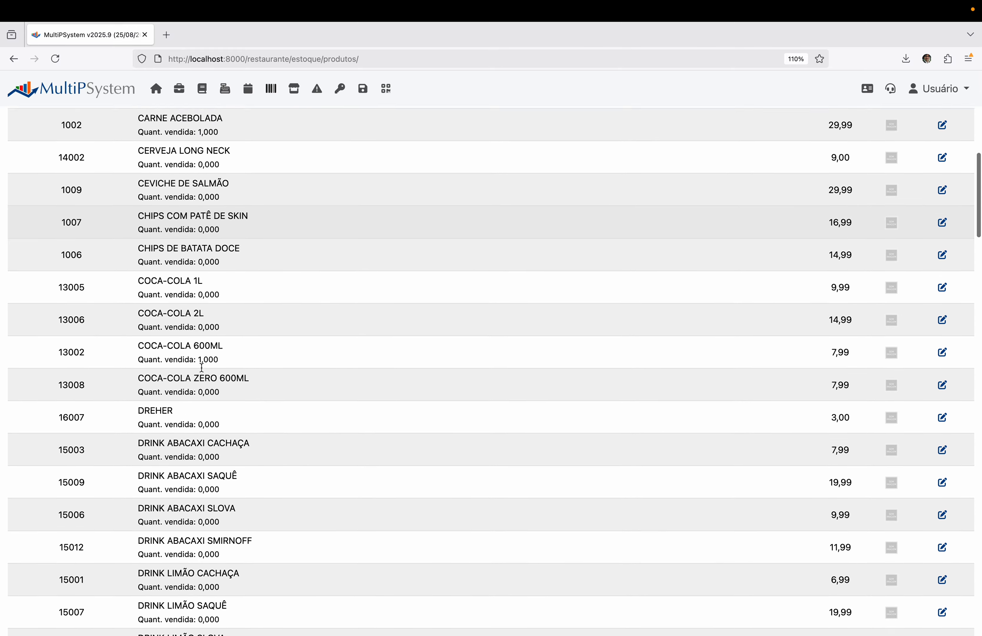
scroll(201, 367, up, 15)
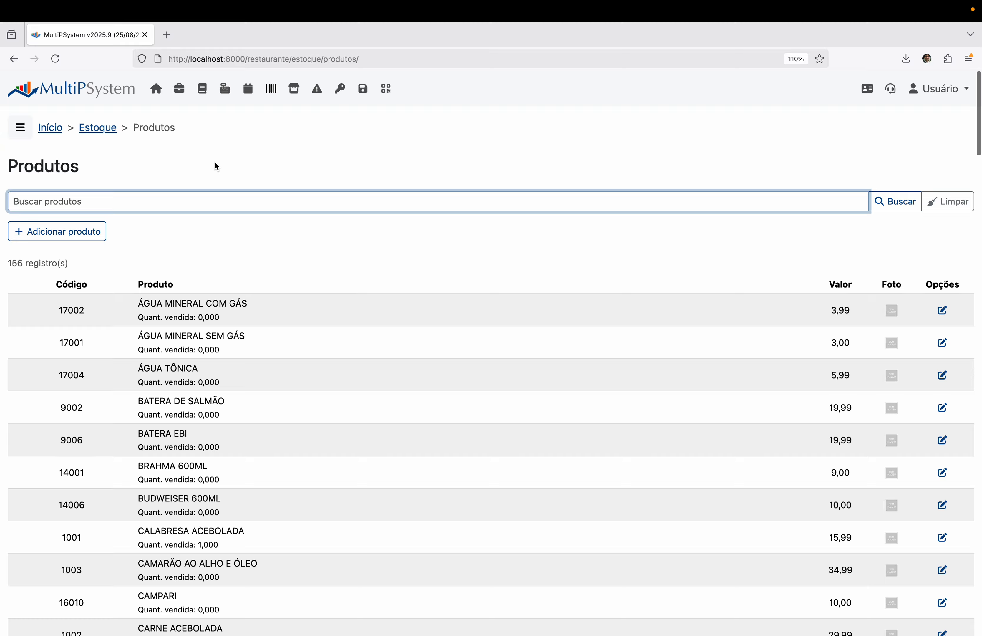
click(214, 161)
scroll(214, 160, down, 5)
scroll(215, 166, down, 18)
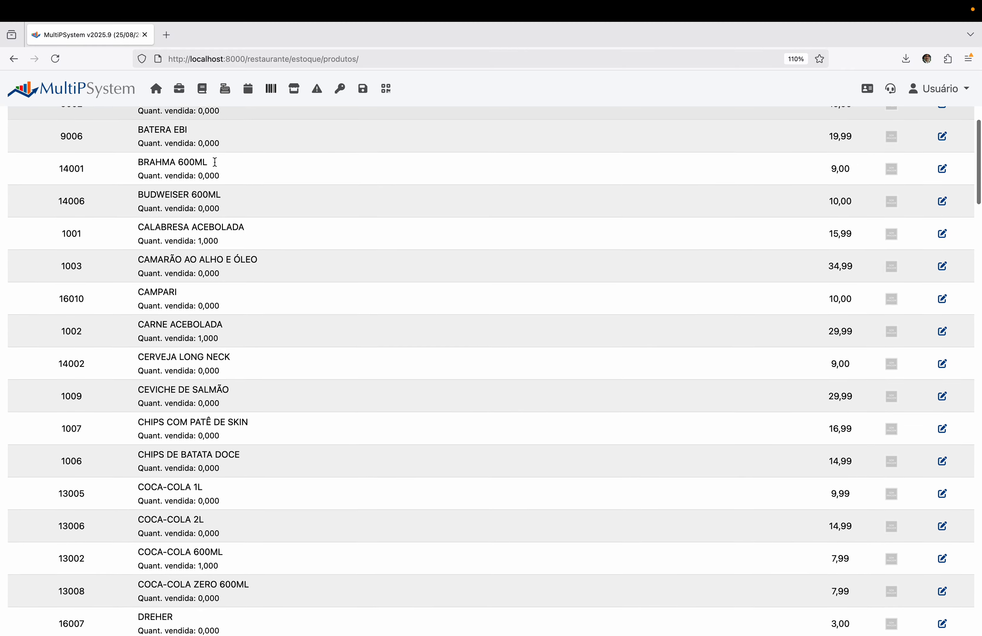
scroll(215, 161, up, 20)
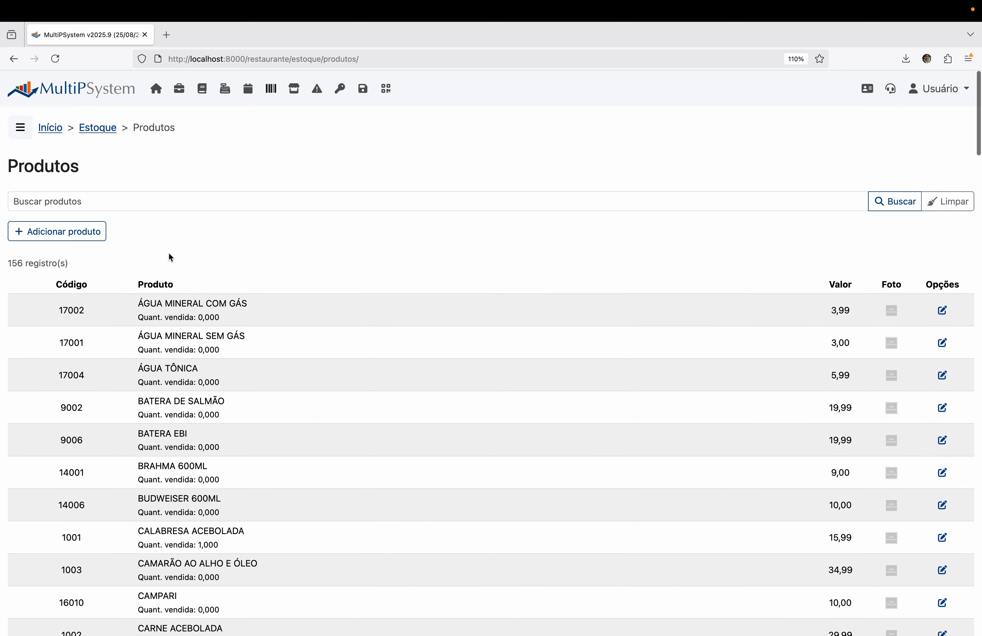
- View the new-product form and the edit form of ÁGUA MINERAL COM GÁS, returning to the product list without changes
click(83, 234)
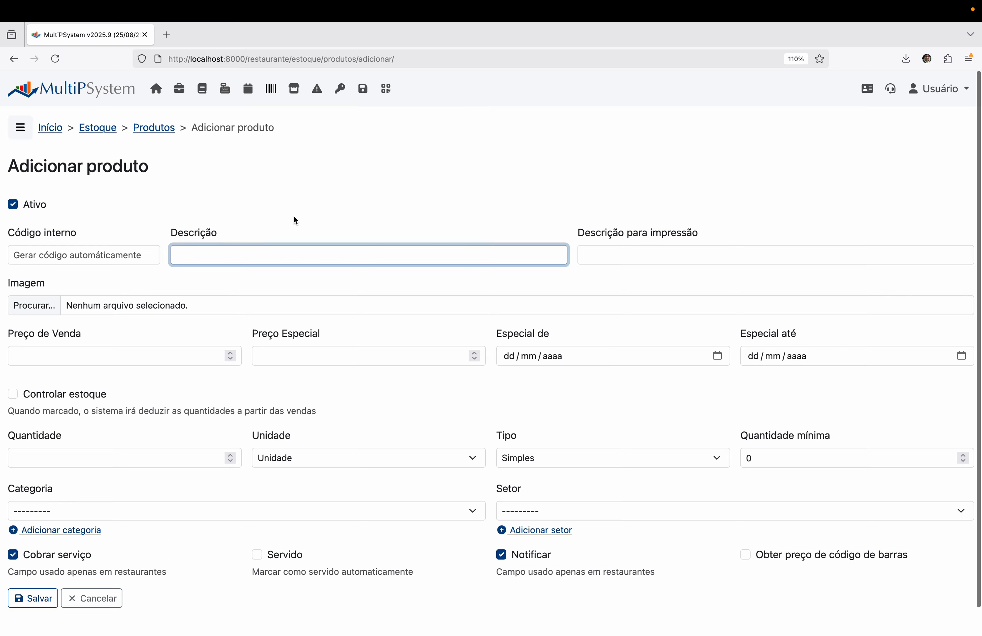
key(super+bracketleft)
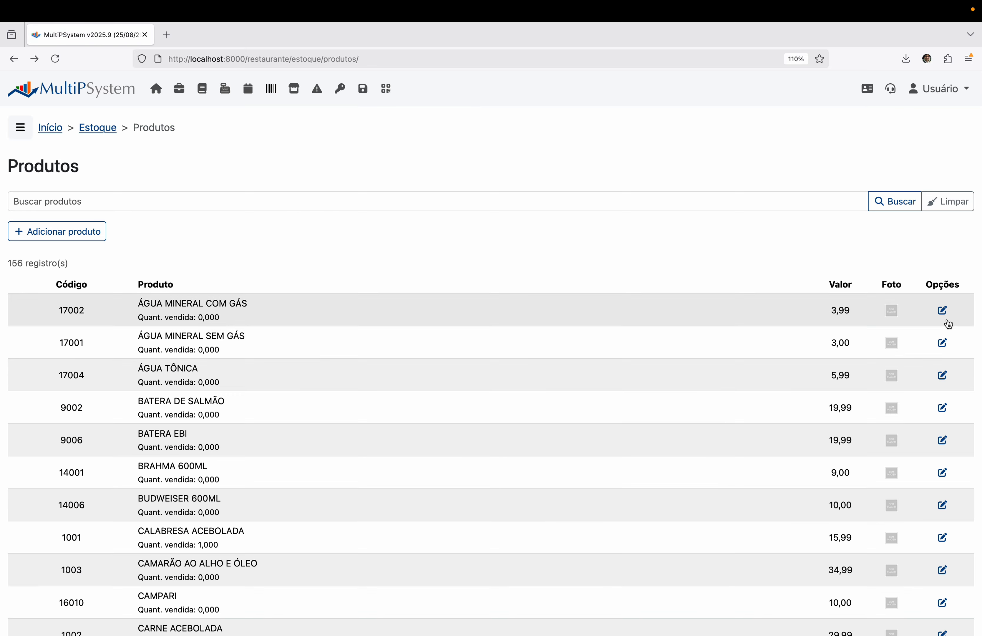
click(945, 314)
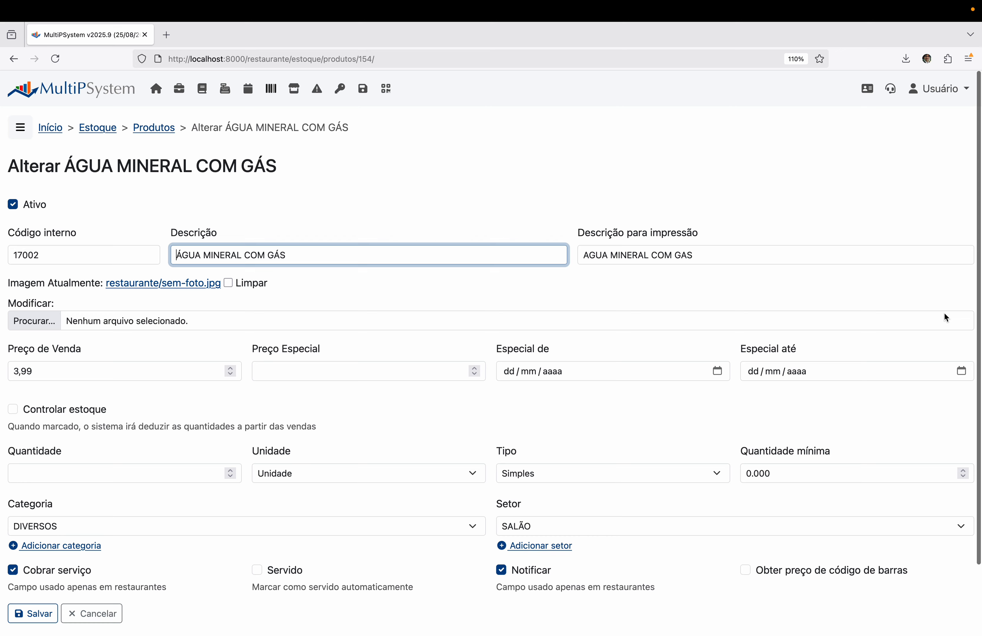
key(super+bracketleft)
- Search the products for "coca" and set the price of COCA-COLA 600ML to 8,99
click(667, 199)
text(coca)
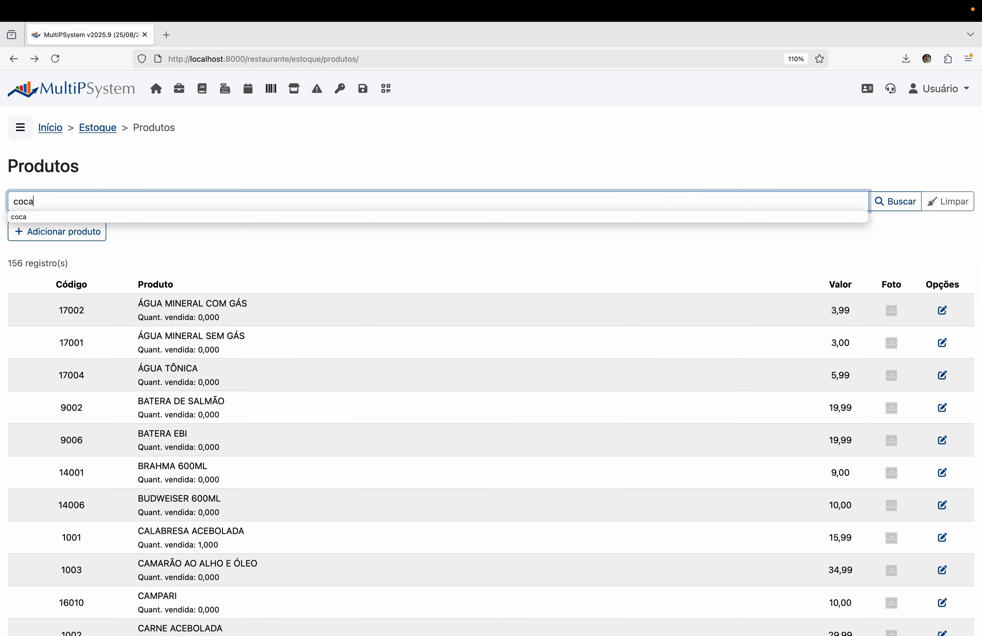
key(Return)
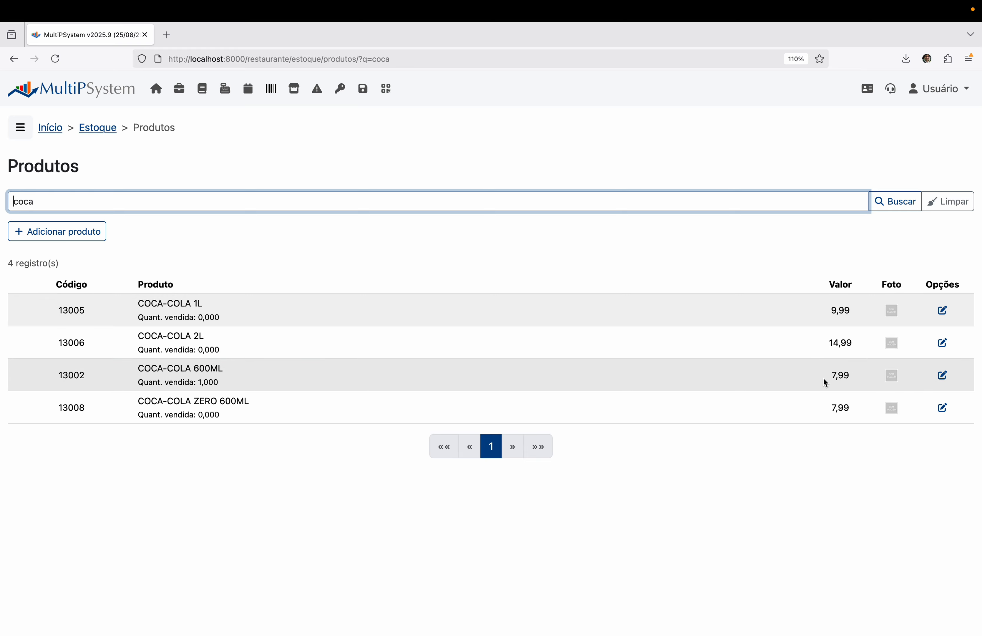
click(840, 376)
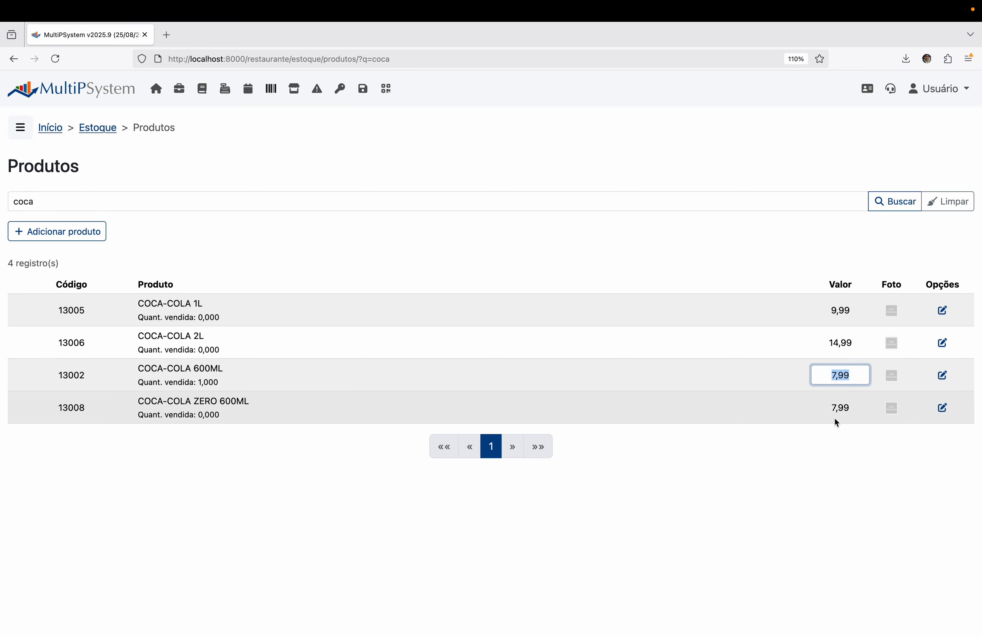
text(8,99)
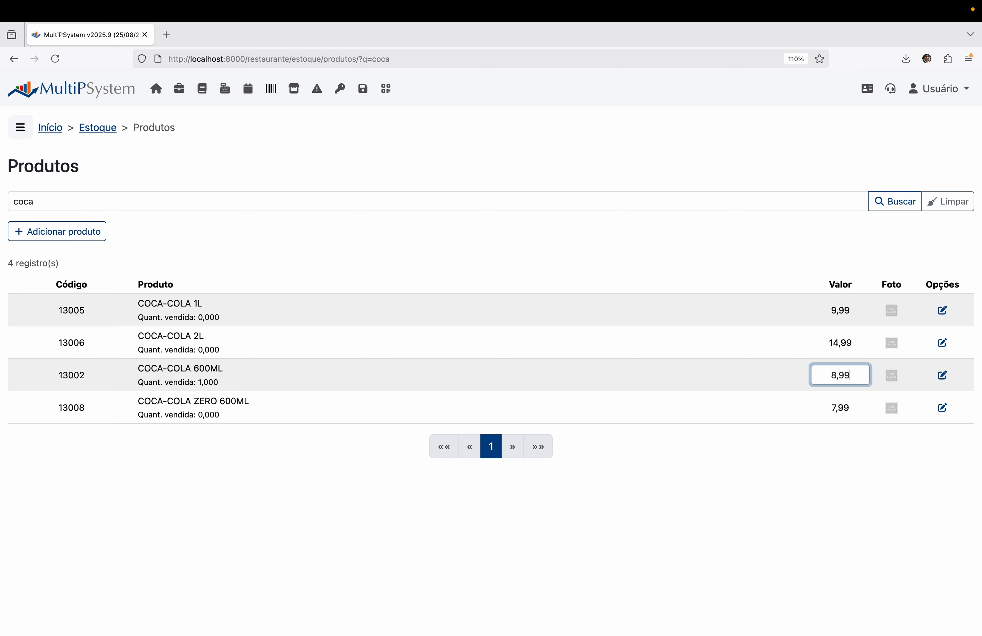
key(Return)
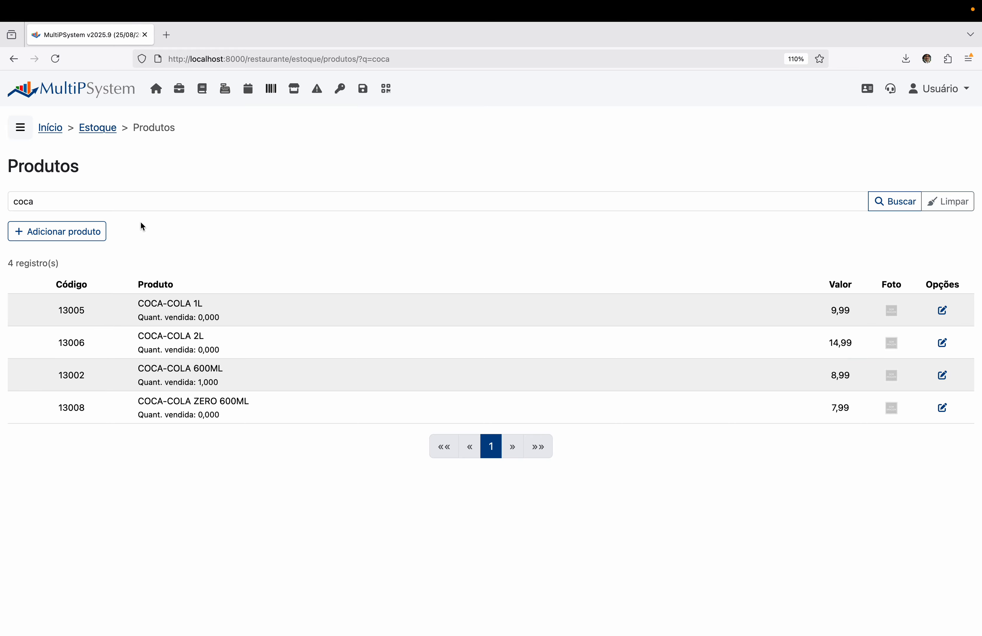
- Leave the product list for the home page, enter the Vendas module and read the notice about access
click(99, 128)
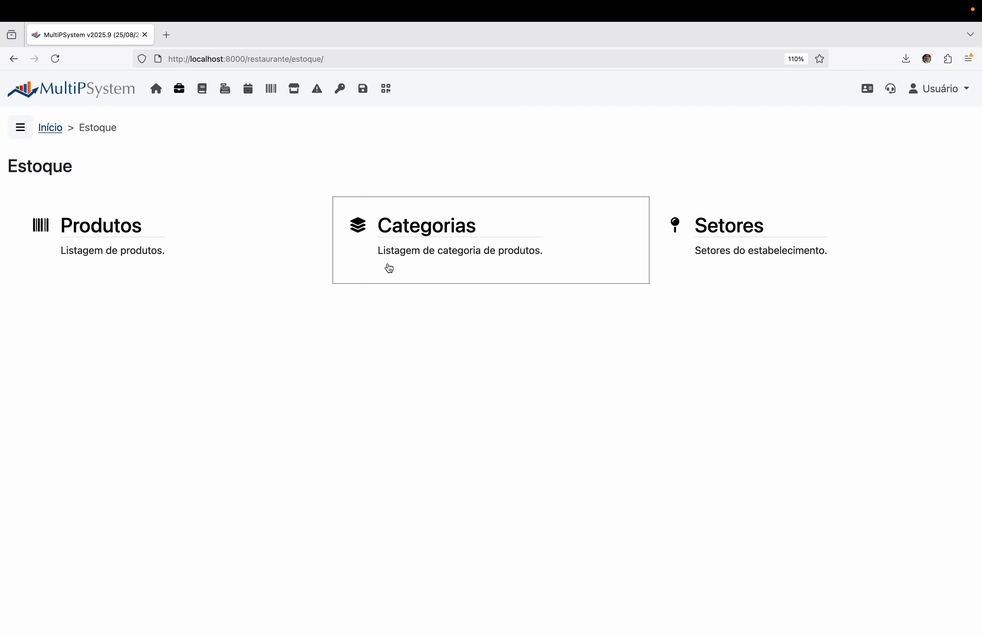
click(57, 129)
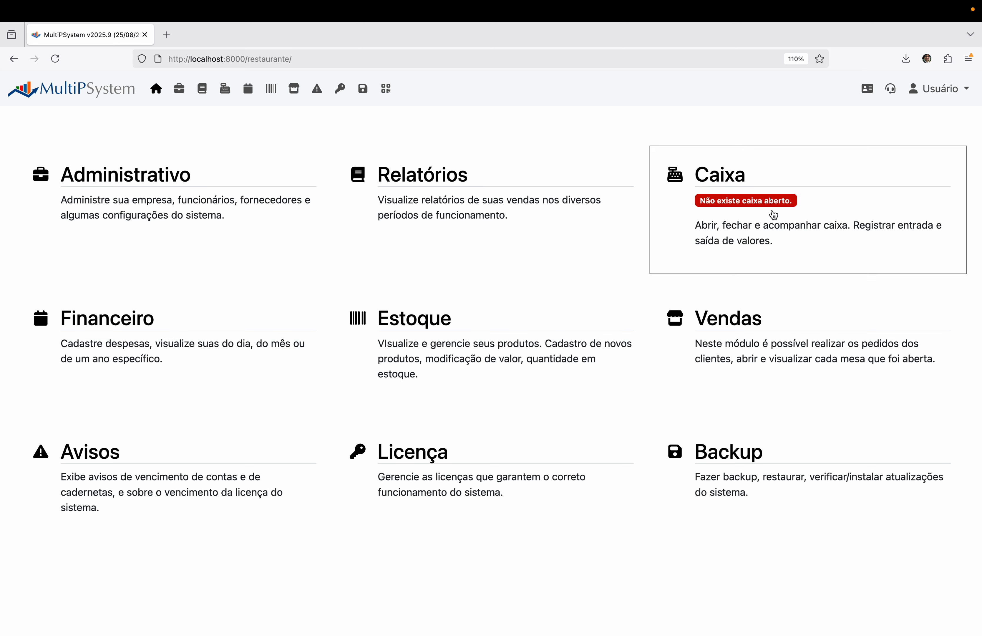
click(787, 356)
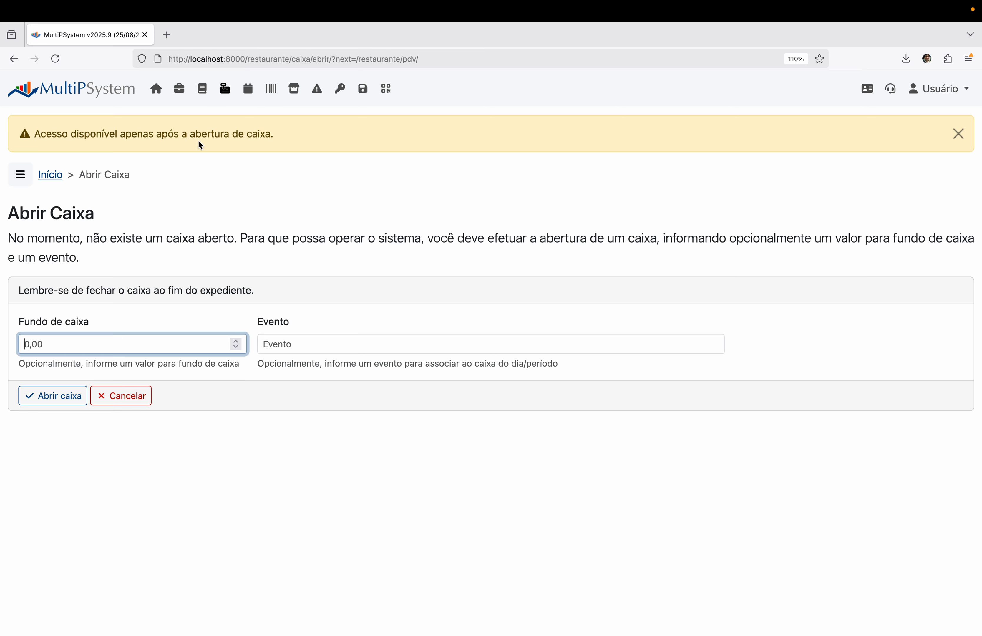
drag(267, 137, 49, 142)
click(145, 159)
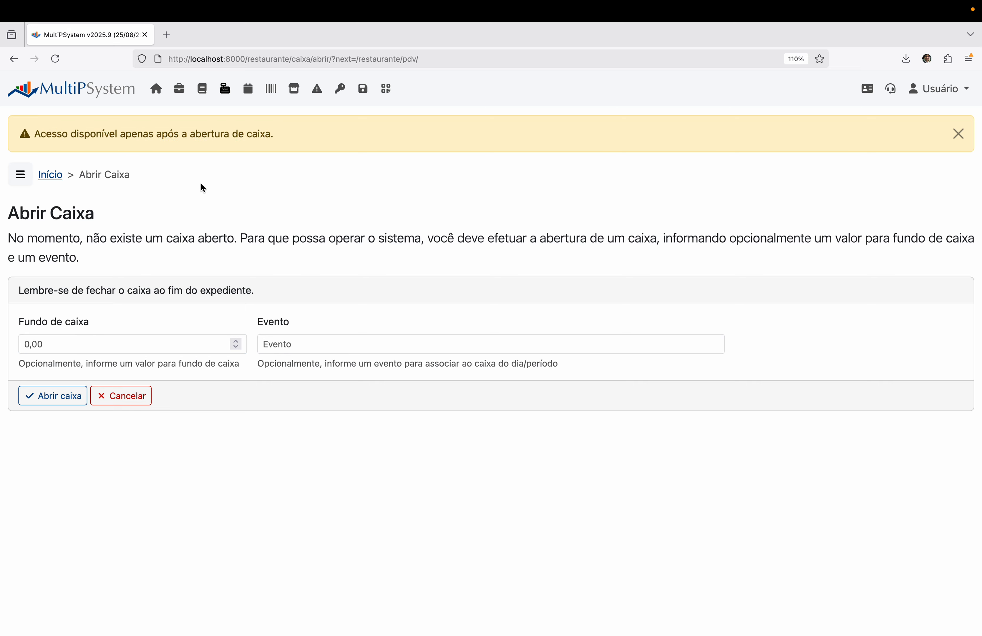
- Dismiss the access notice and set the cash register's opening fund to 200
click(958, 134)
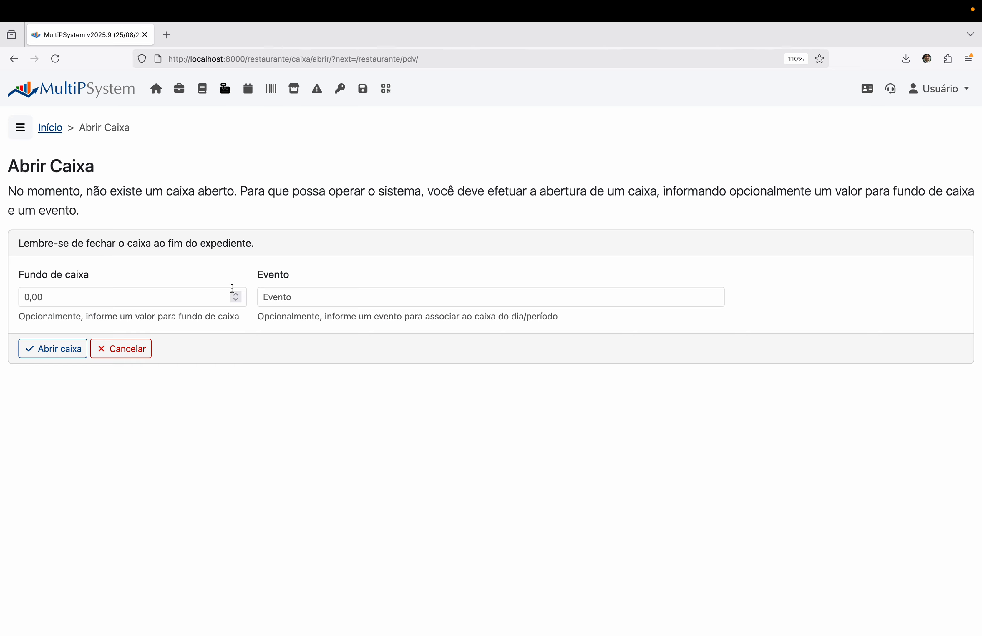
click(190, 298)
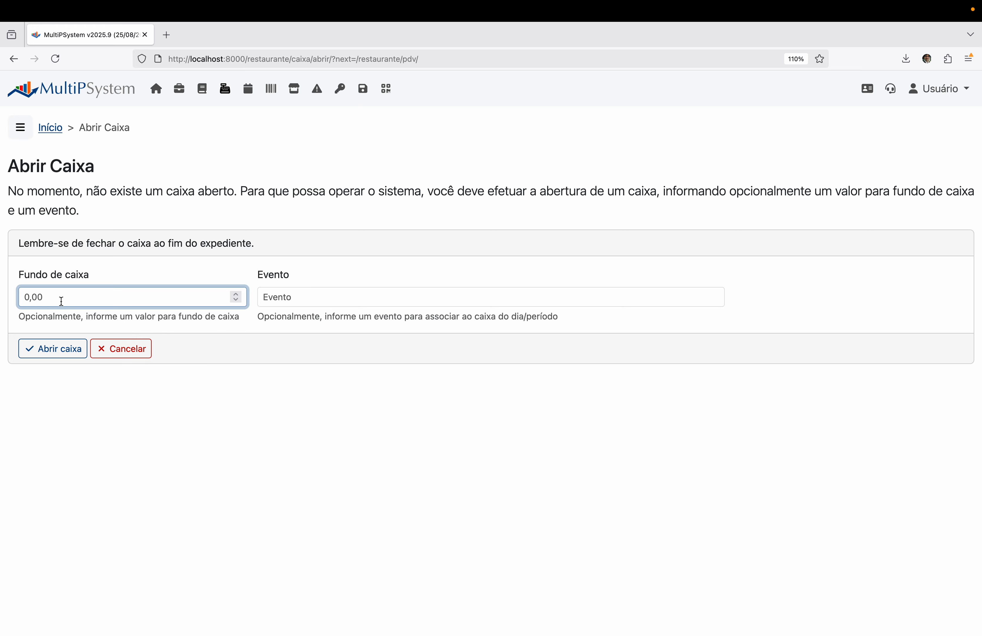
text(200)
click(285, 304)
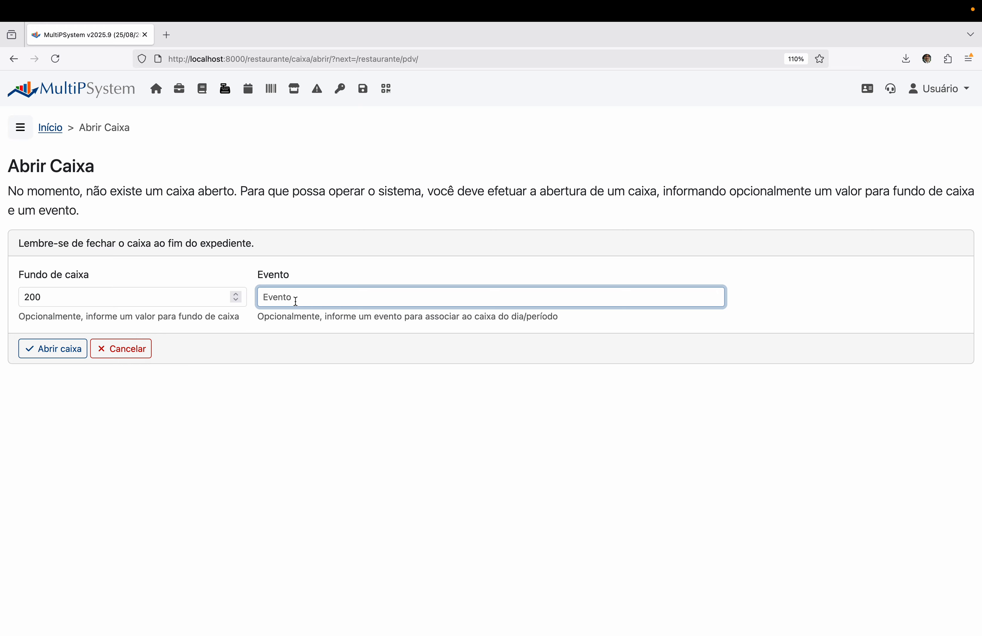
text(DIA DAS MÃES)
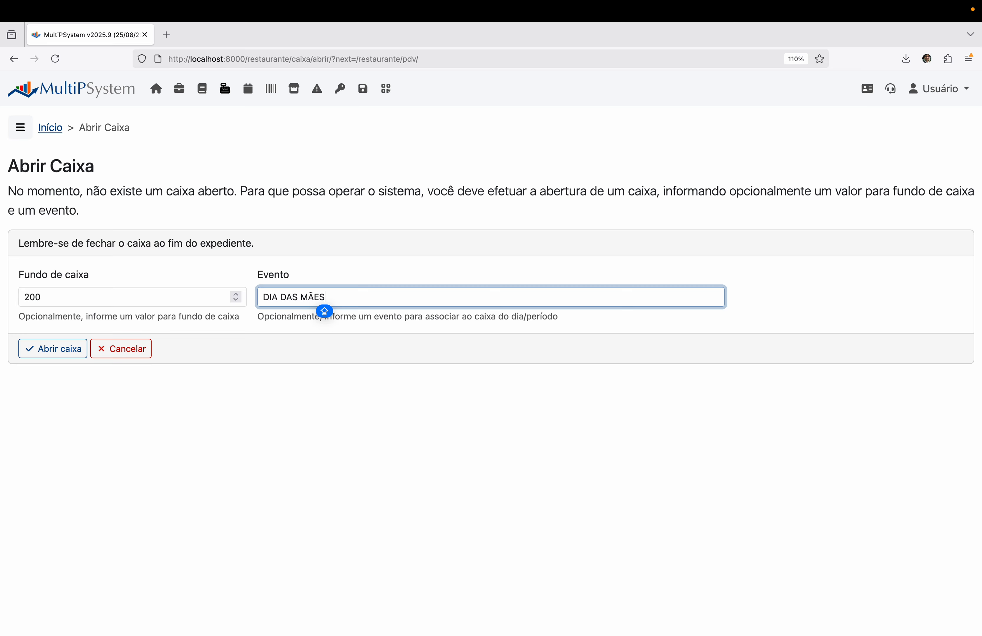
key(super+a)
key(BackSpace)
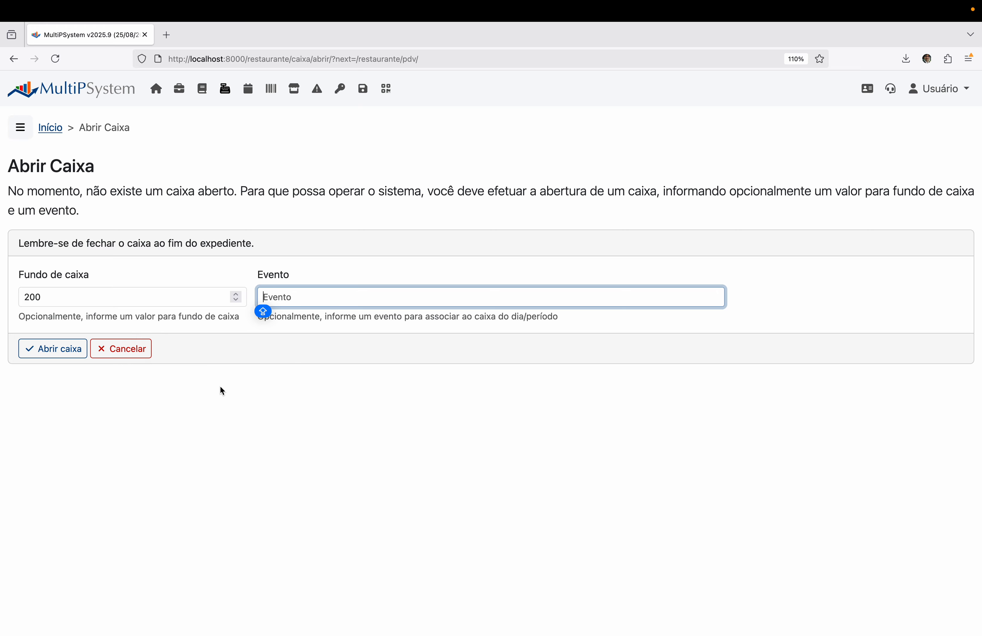
click(327, 363)
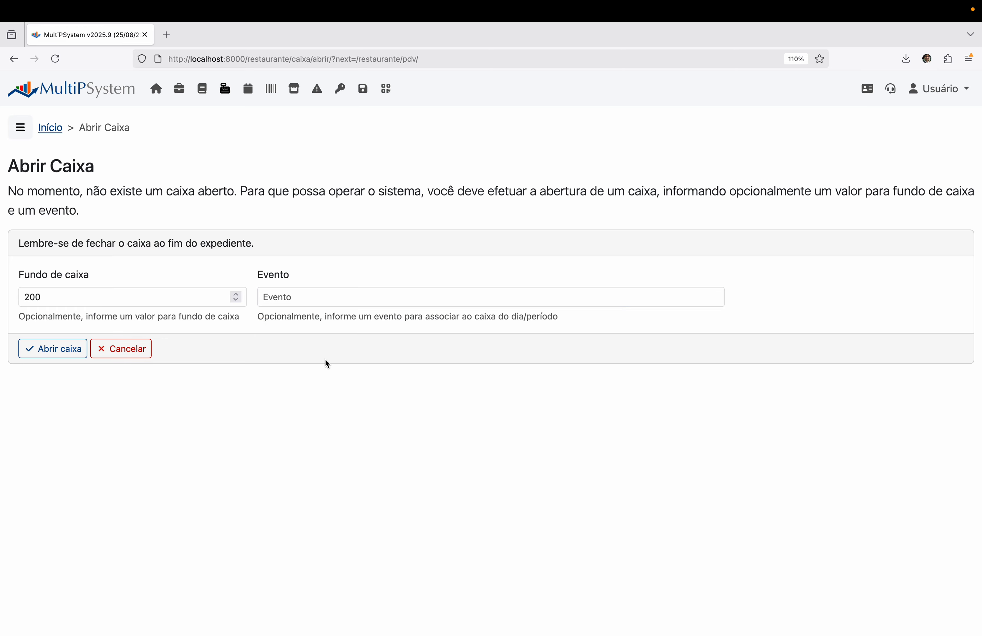
- Open the cash register and review its summary in the Caixa module
click(56, 352)
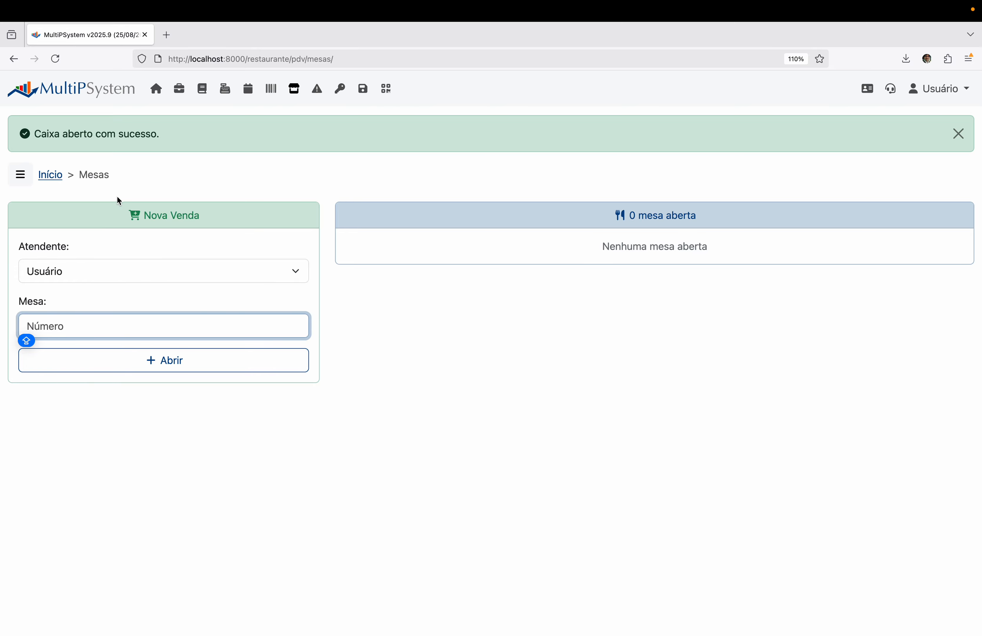
click(111, 92)
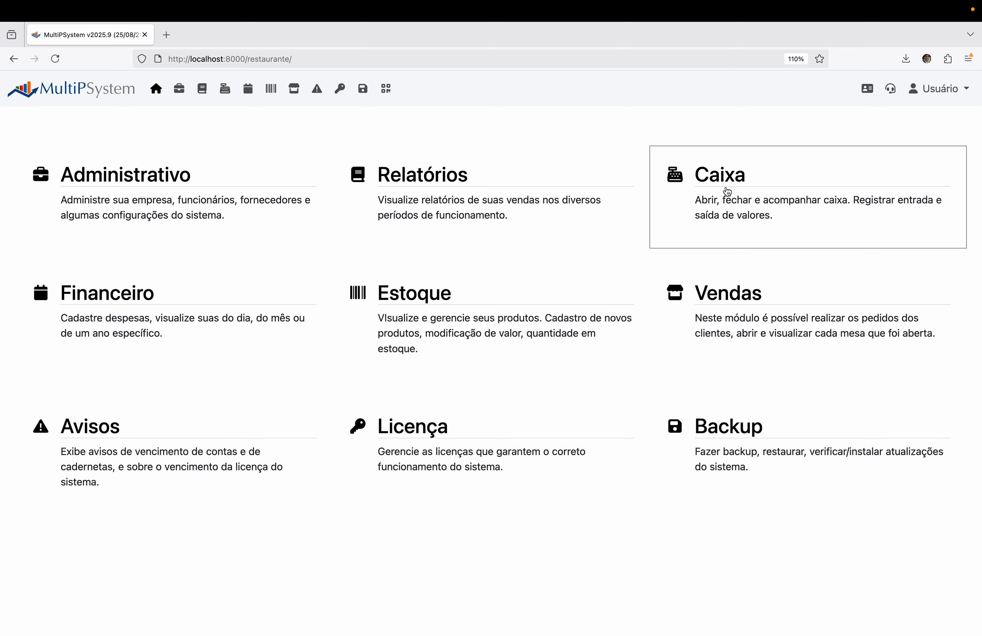
click(744, 194)
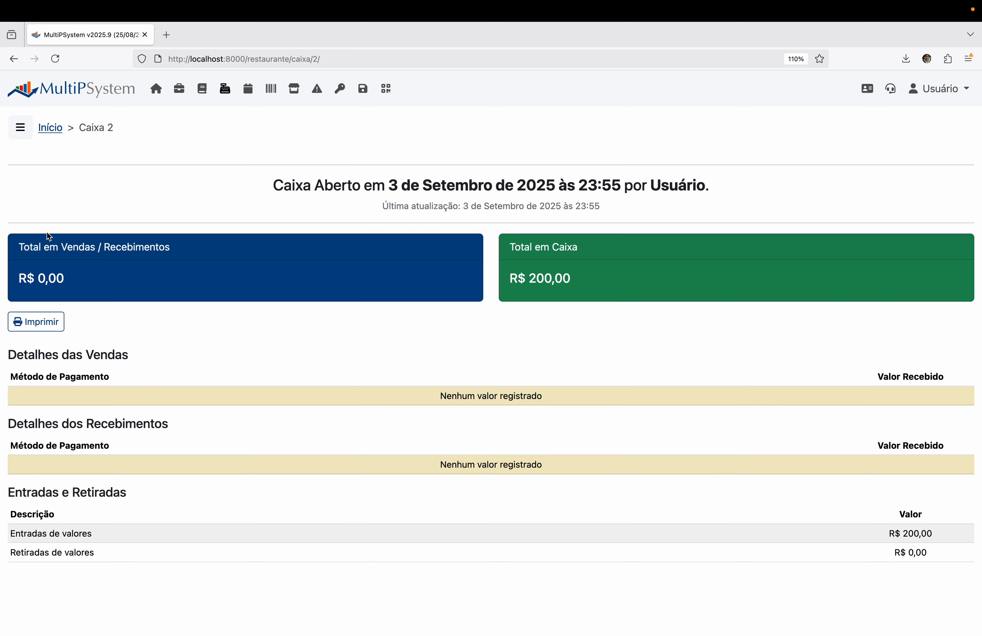
scroll(621, 375, down, 2)
- Go back to the Vendas module and view its side menu of order modes, closing it without choosing one
click(57, 122)
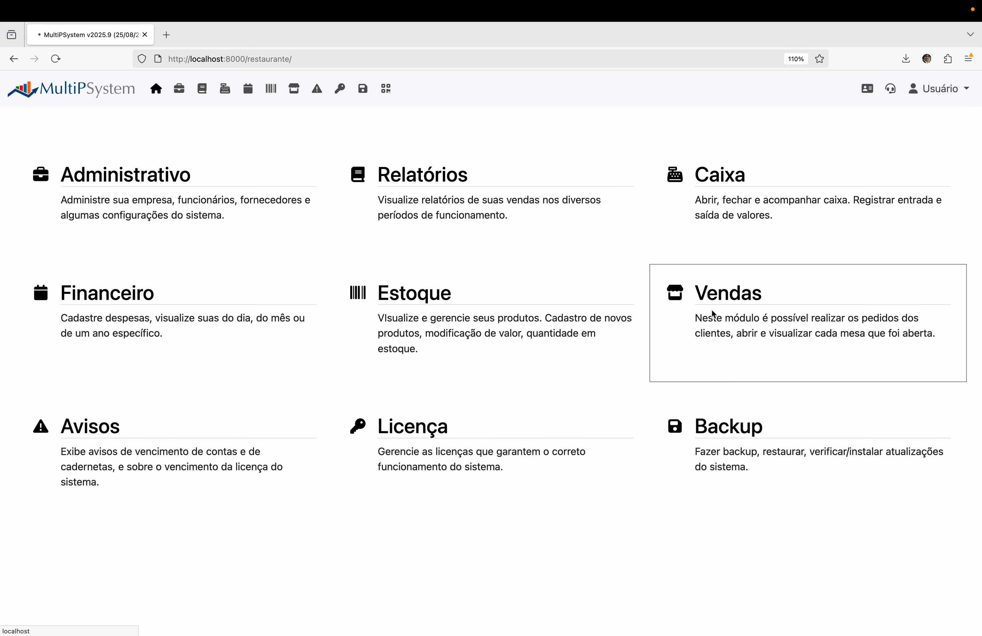
click(714, 313)
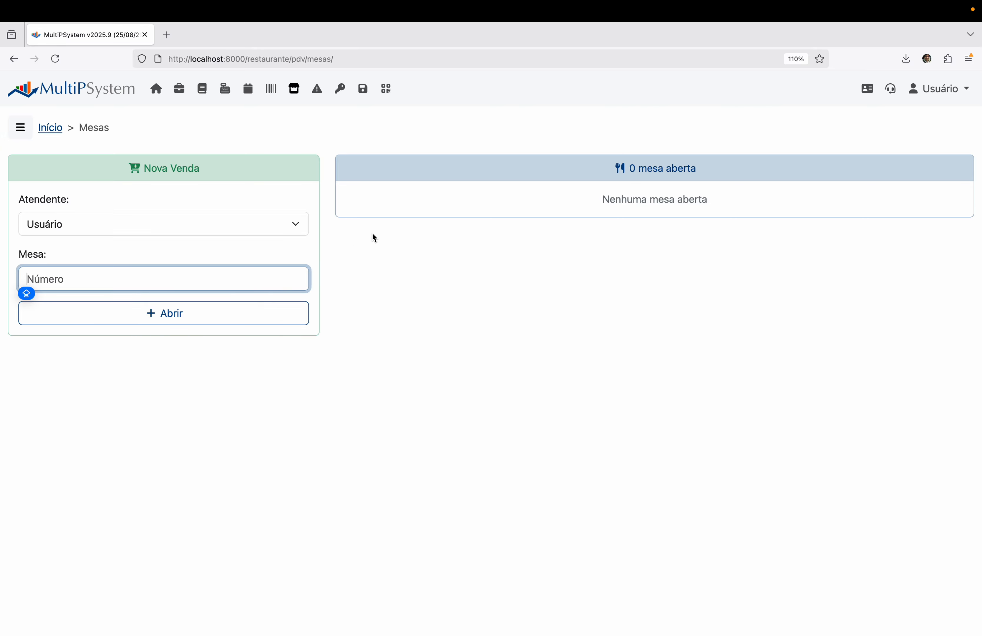
click(20, 127)
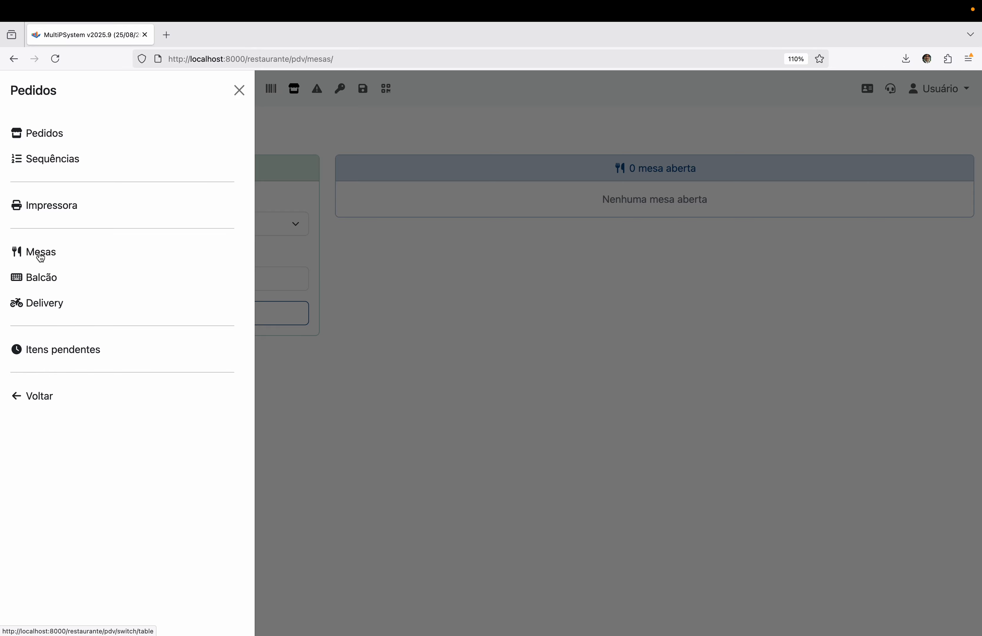
click(404, 272)
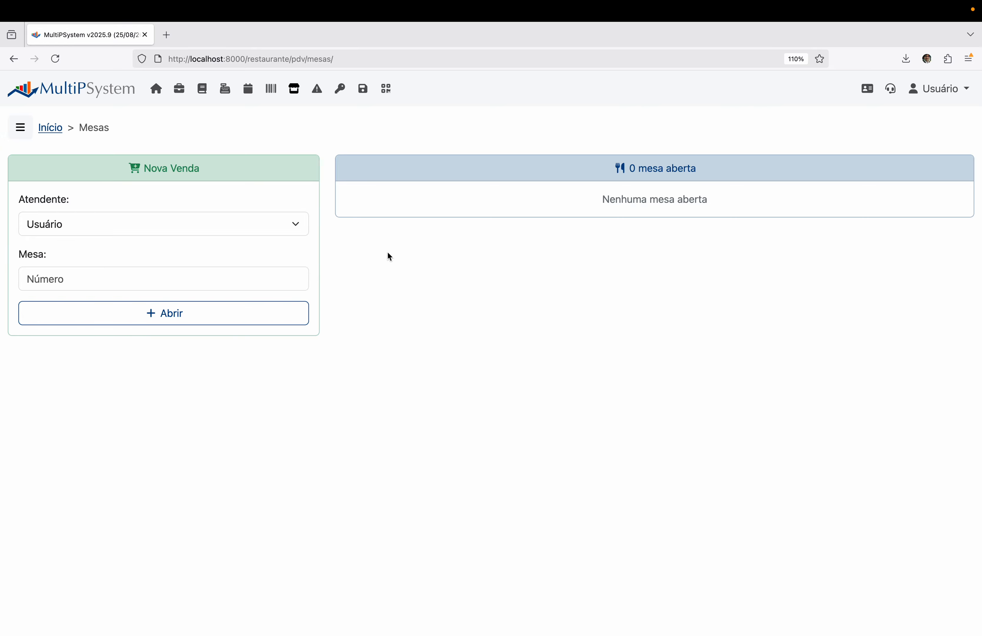
- Open the Parâmetros do Sistema page from the Administrativo module's parameters
click(86, 88)
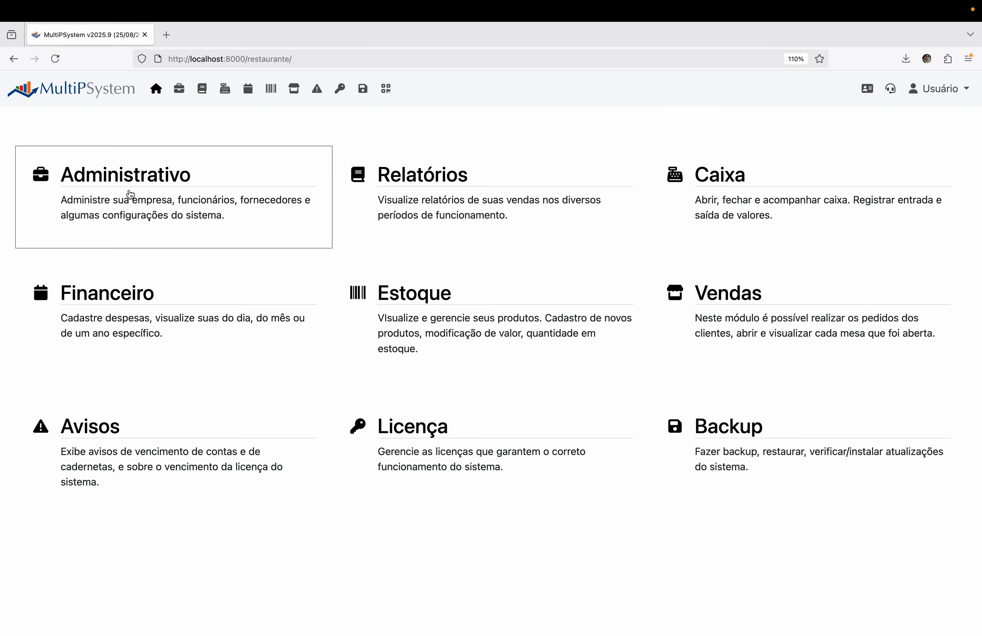
click(127, 194)
click(113, 223)
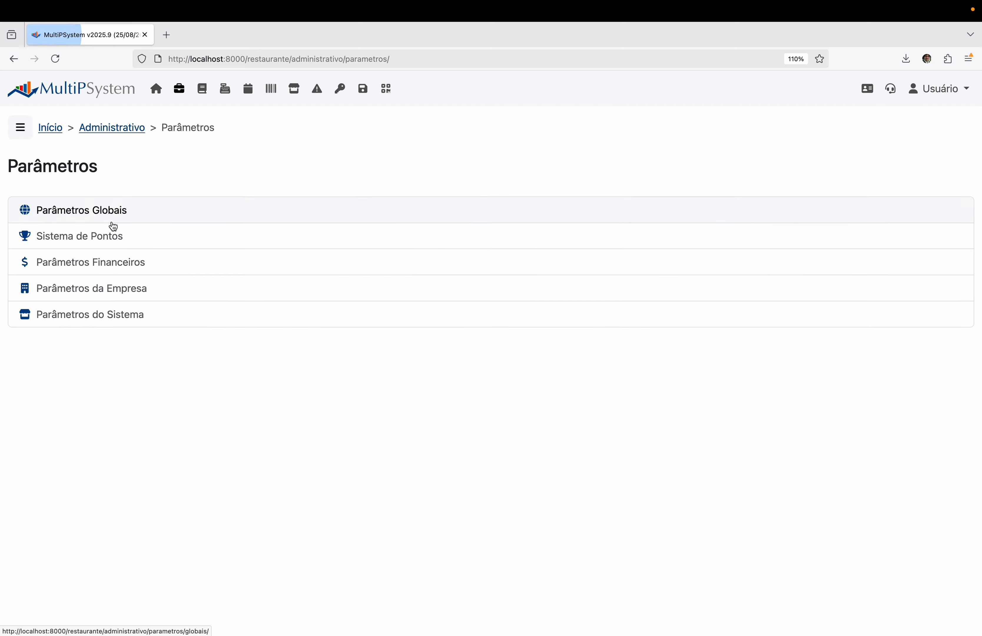
click(109, 315)
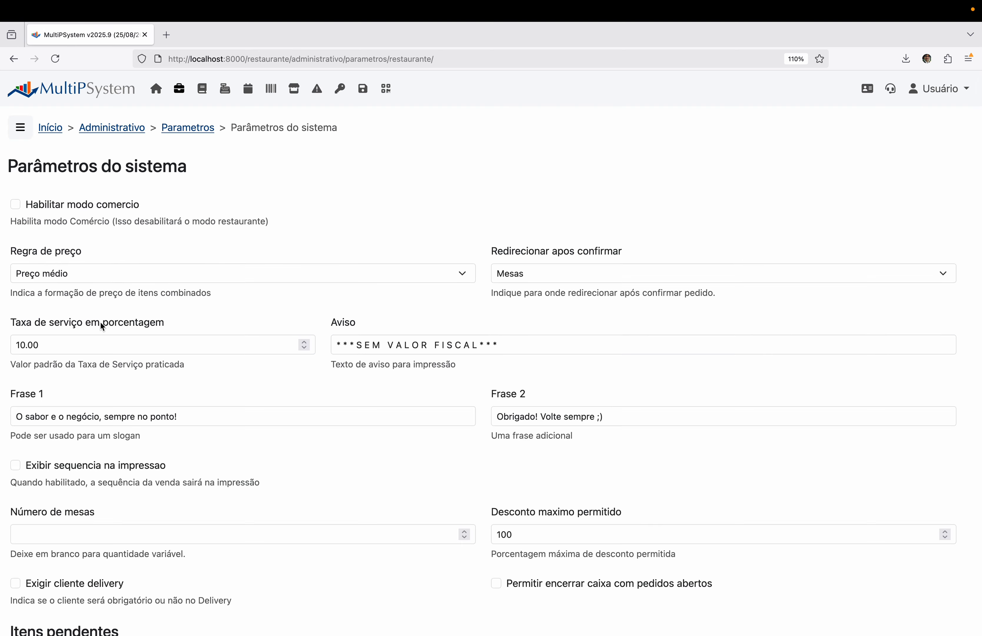
- Examine the service fee percentage in the system parameters, leave it as is and open the Vendas module
click(63, 344)
drag(63, 344, 5, 347)
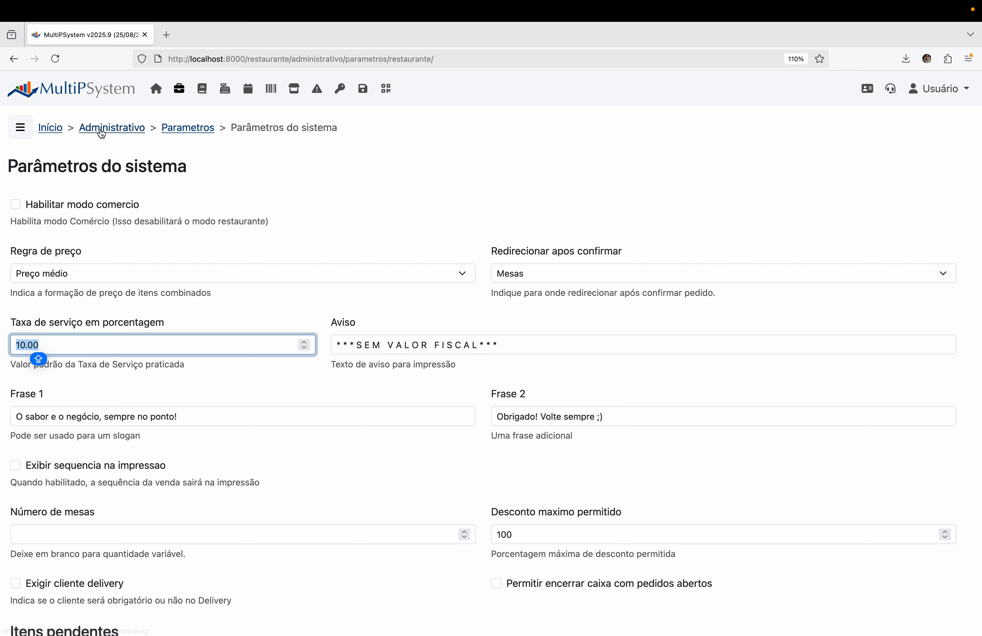
click(89, 91)
click(756, 331)
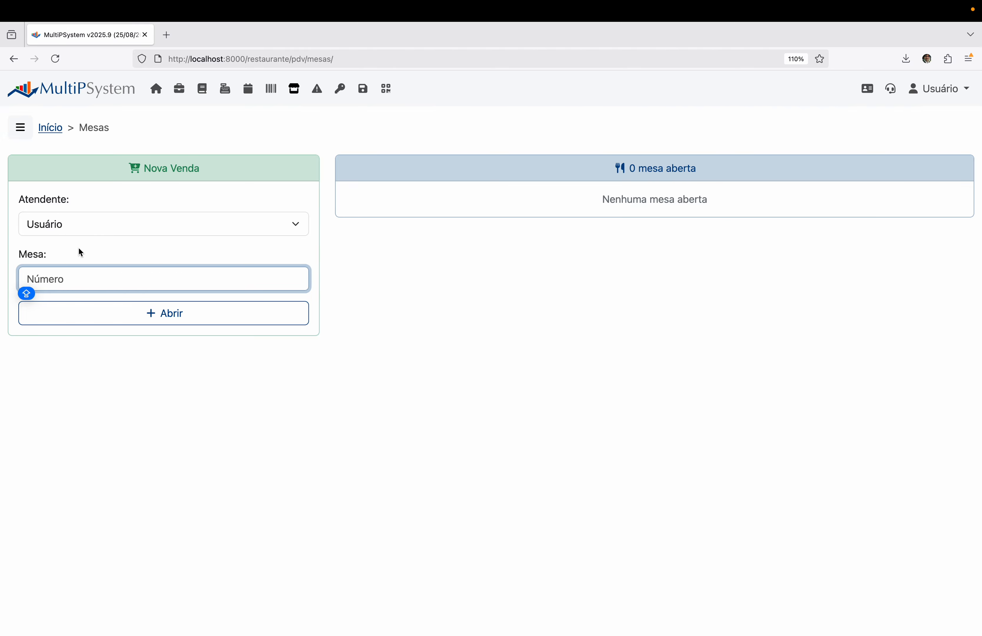
- View the attendant options for a new table sale, keep Usuário and go to the table number field
click(66, 223)
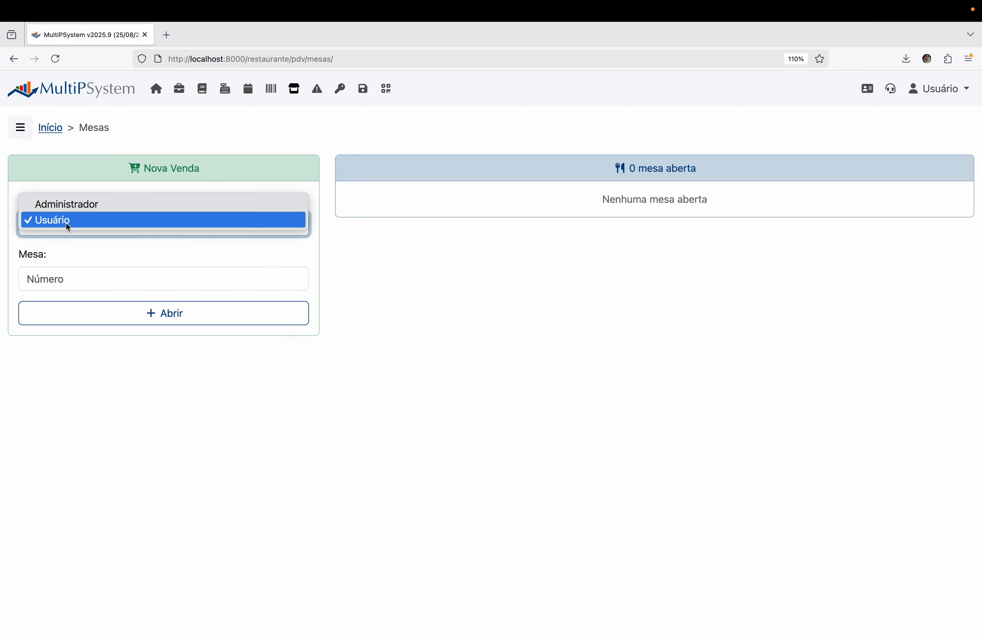
click(67, 224)
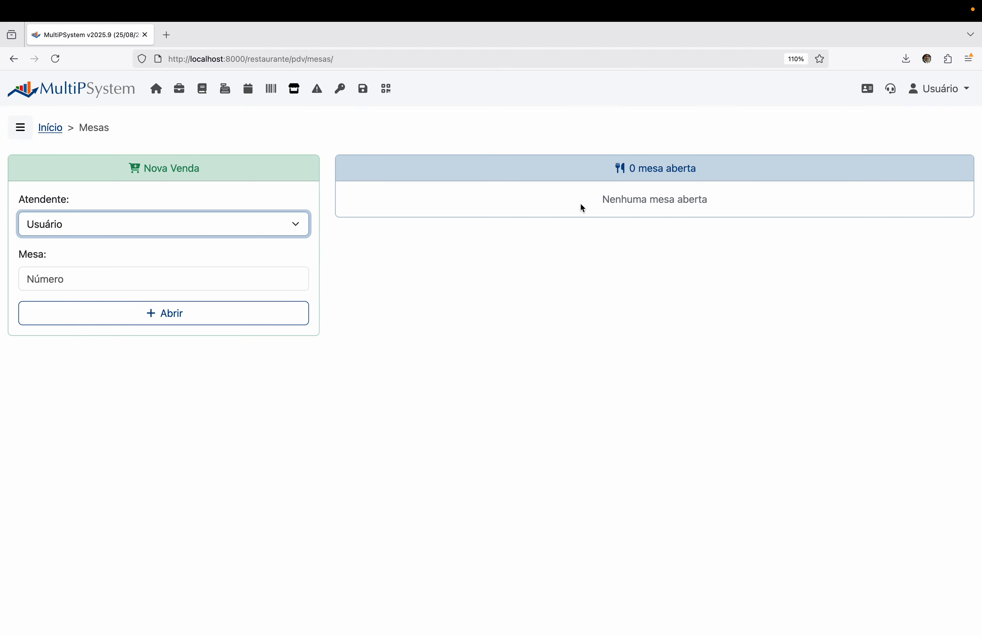
click(146, 279)
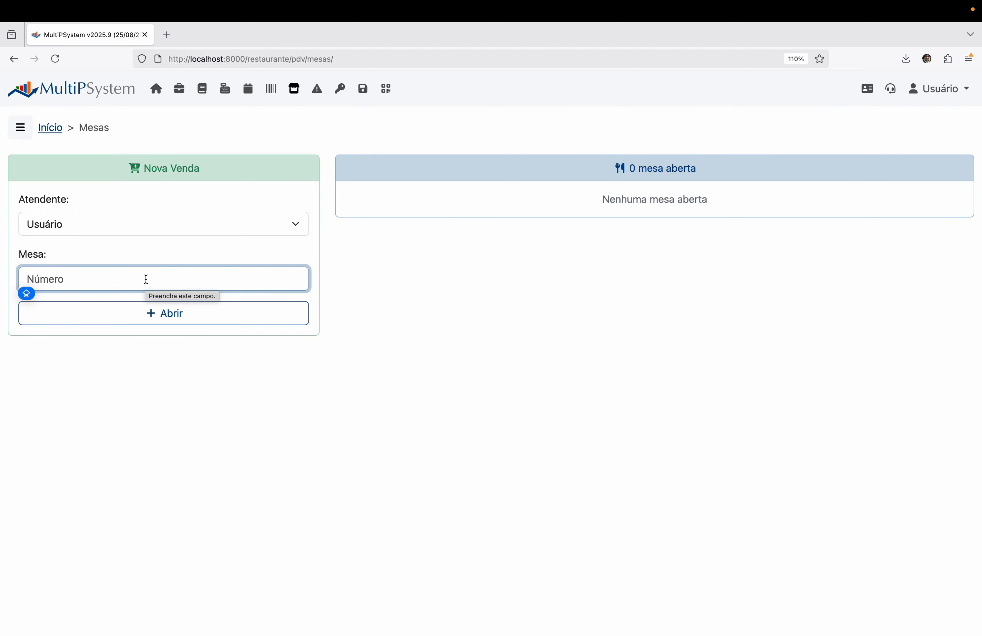
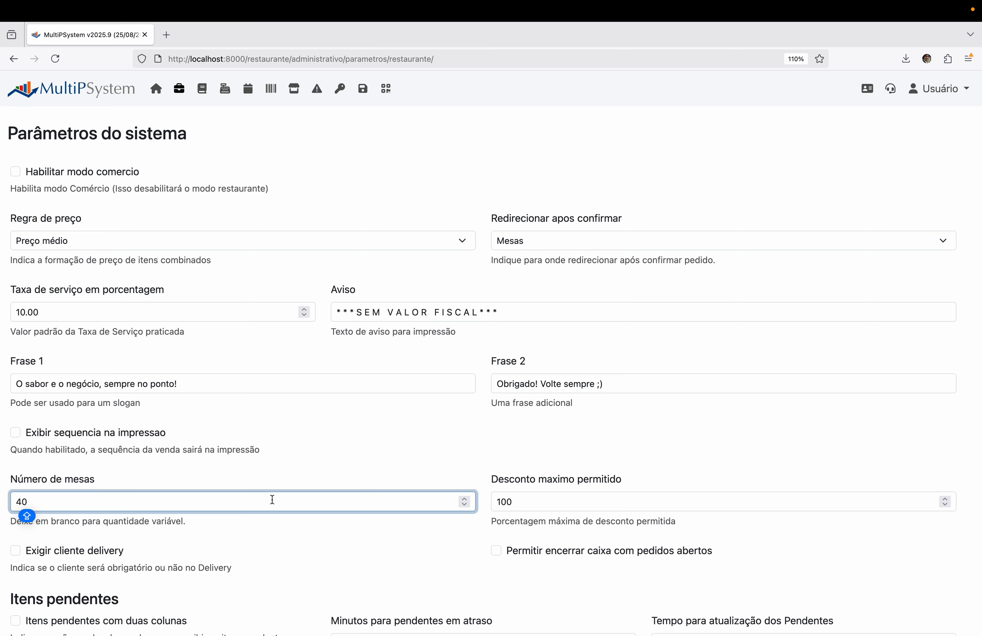
- Save the system parameters with the number of tables set to 40 and open the Vendas module
key(Return)
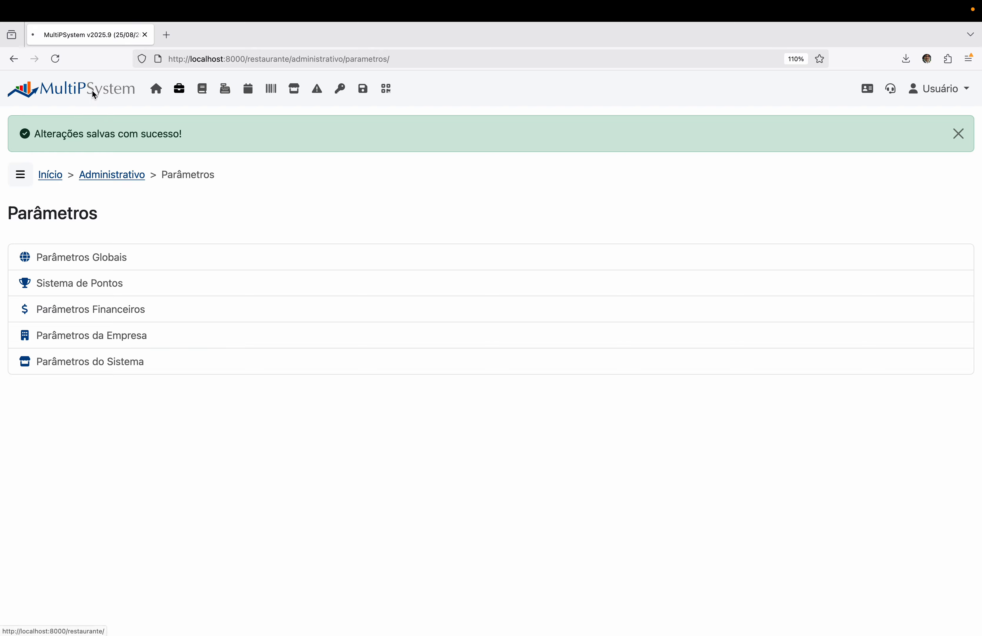
click(92, 94)
click(737, 308)
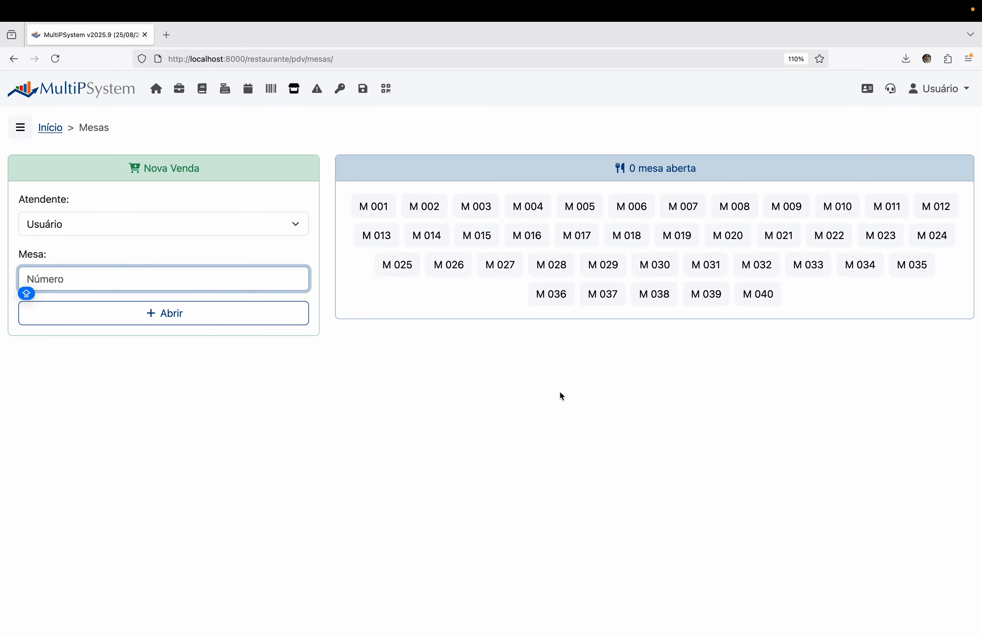
- Return to the Parâmetros do Sistema page, clear the number of tables and save the parameters
click(87, 90)
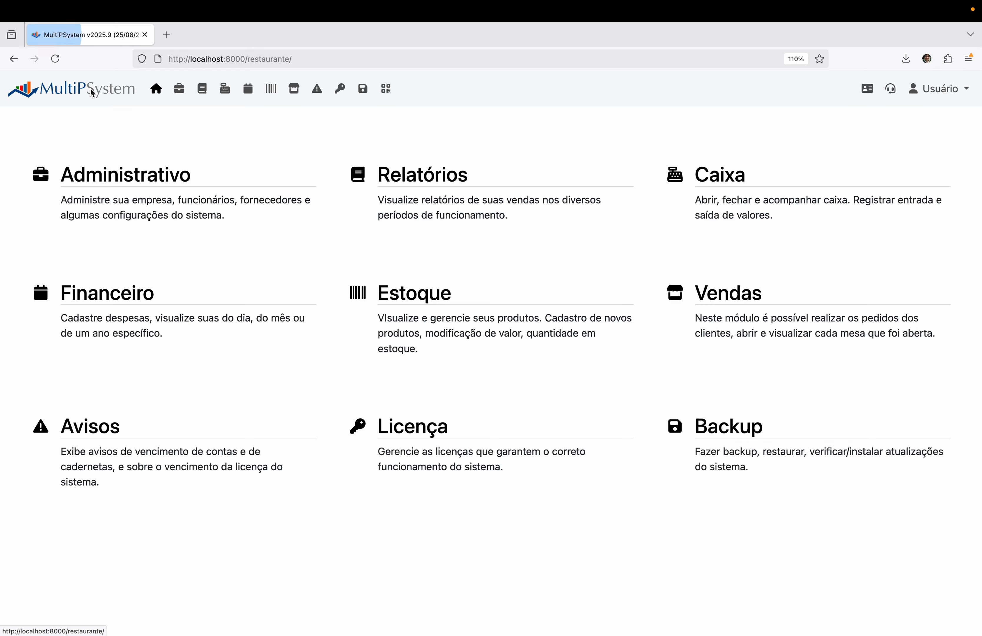
click(81, 180)
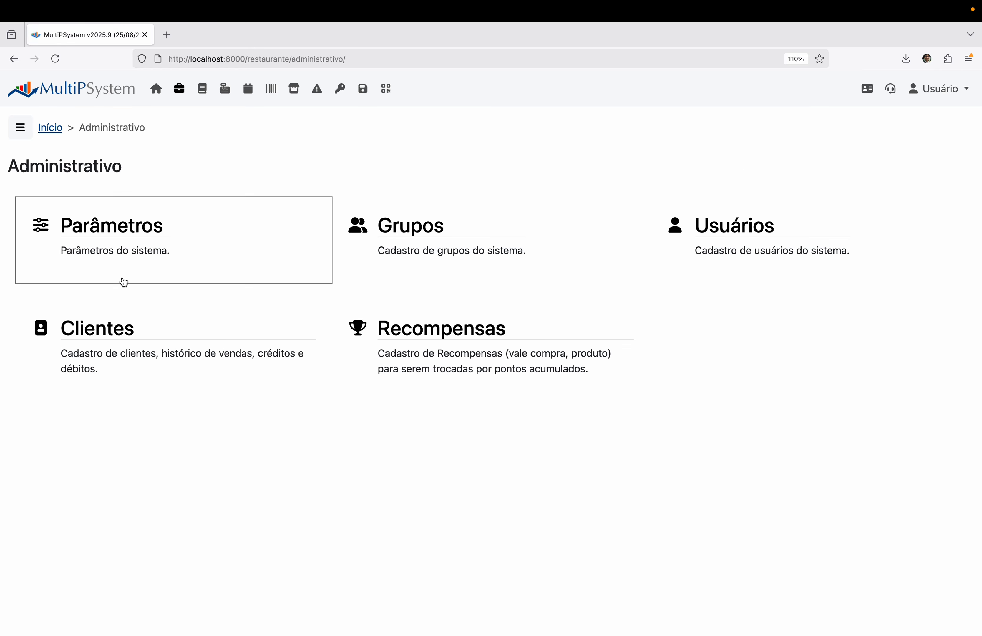
click(112, 228)
click(124, 316)
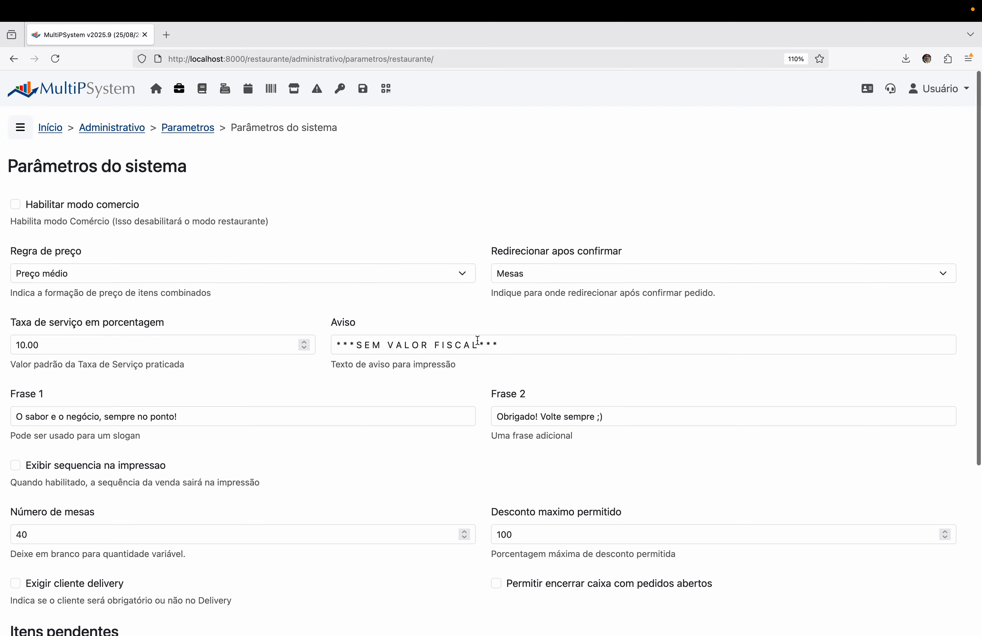
click(318, 531)
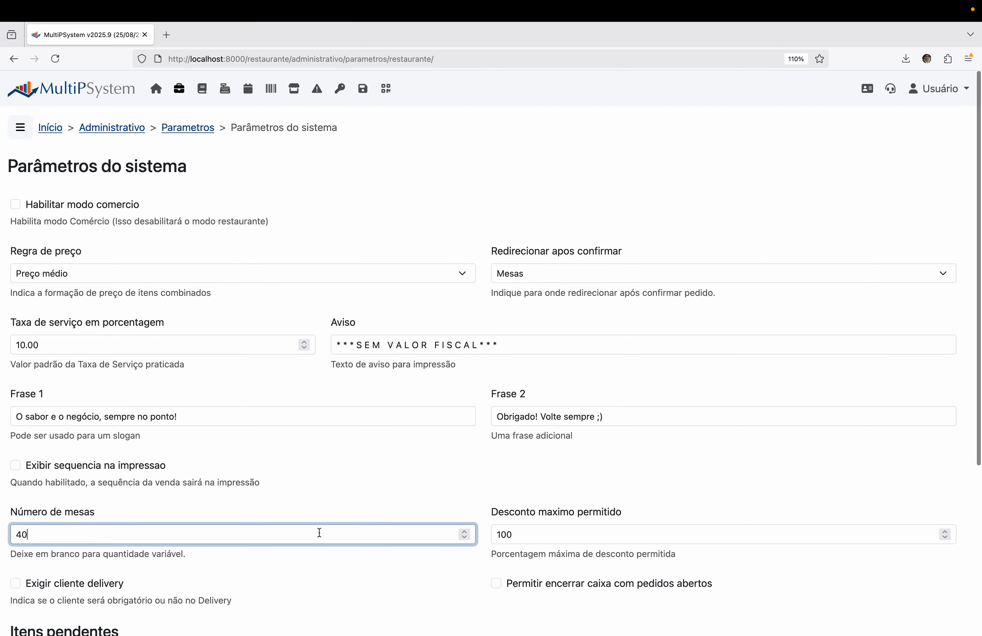
key(super+a)
key(BackSpace)
key(Return)
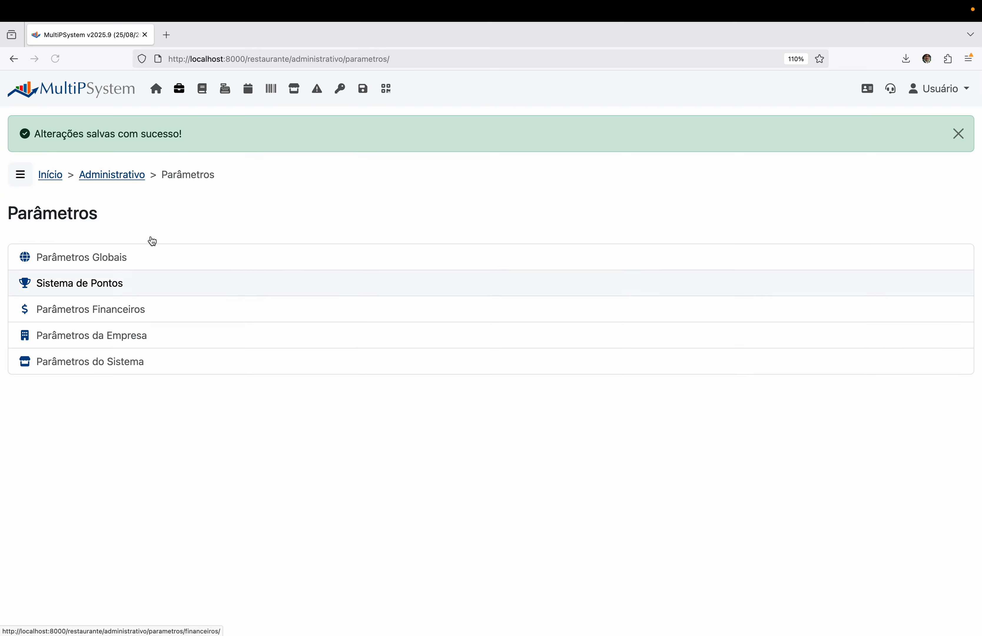
- Open table 1 in the Vendas module with Usuário as the attendant
click(110, 93)
click(739, 293)
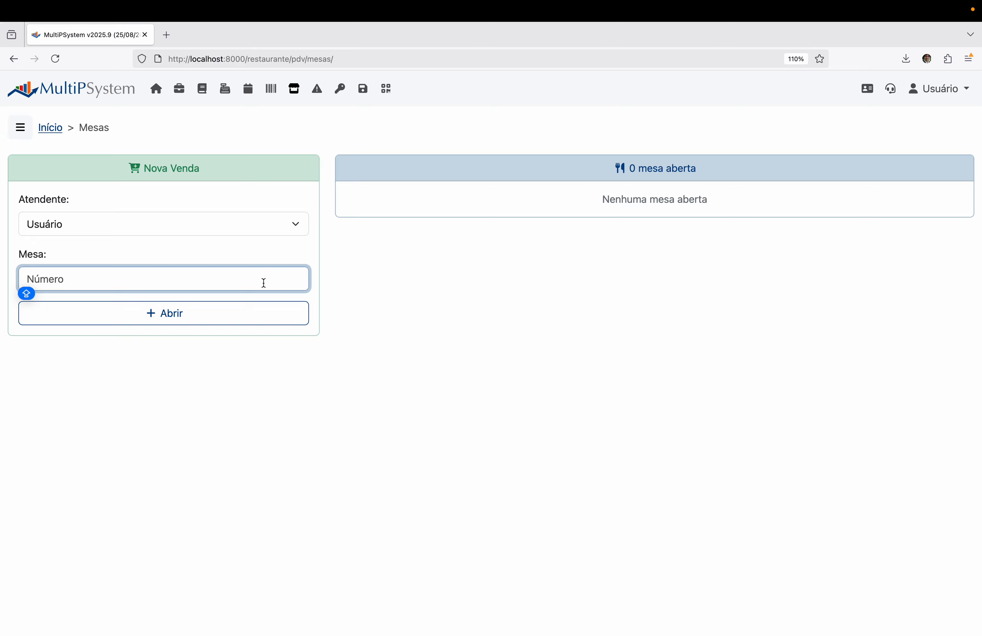
text(1)
mouse_move(553, 611)
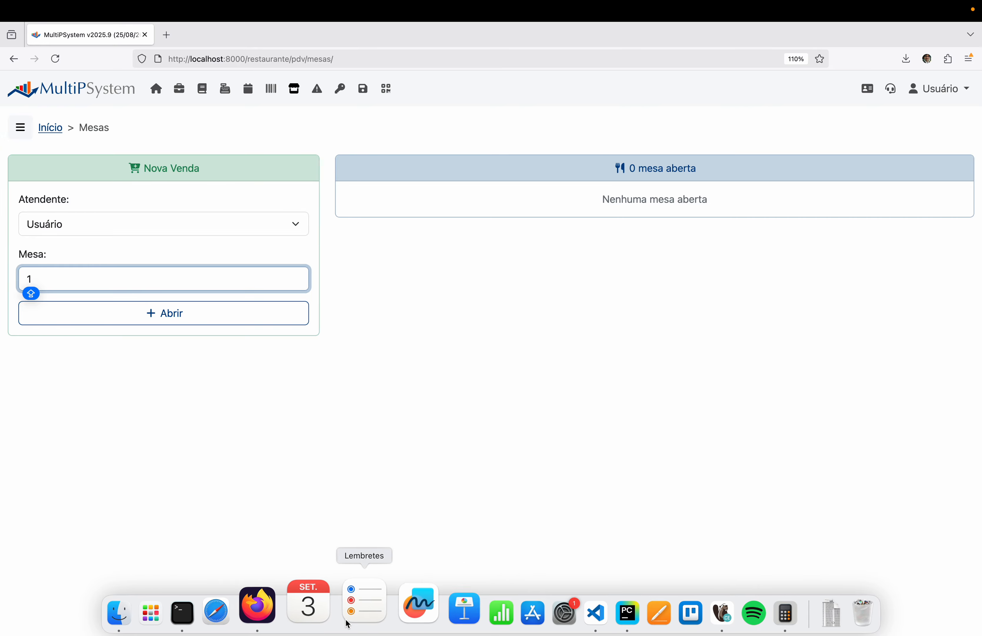
click(311, 518)
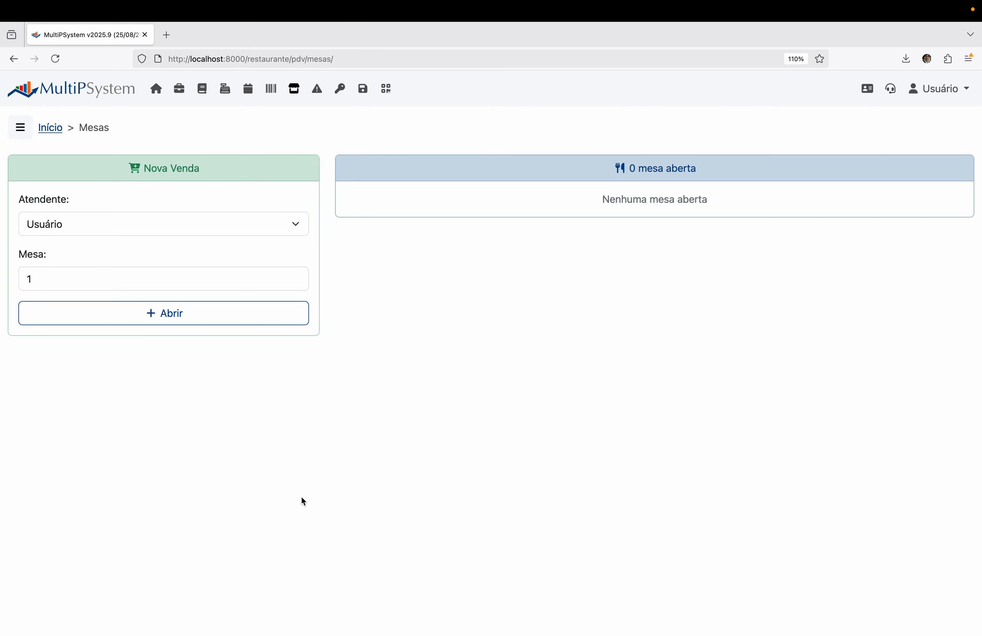
click(190, 279)
key(Return)
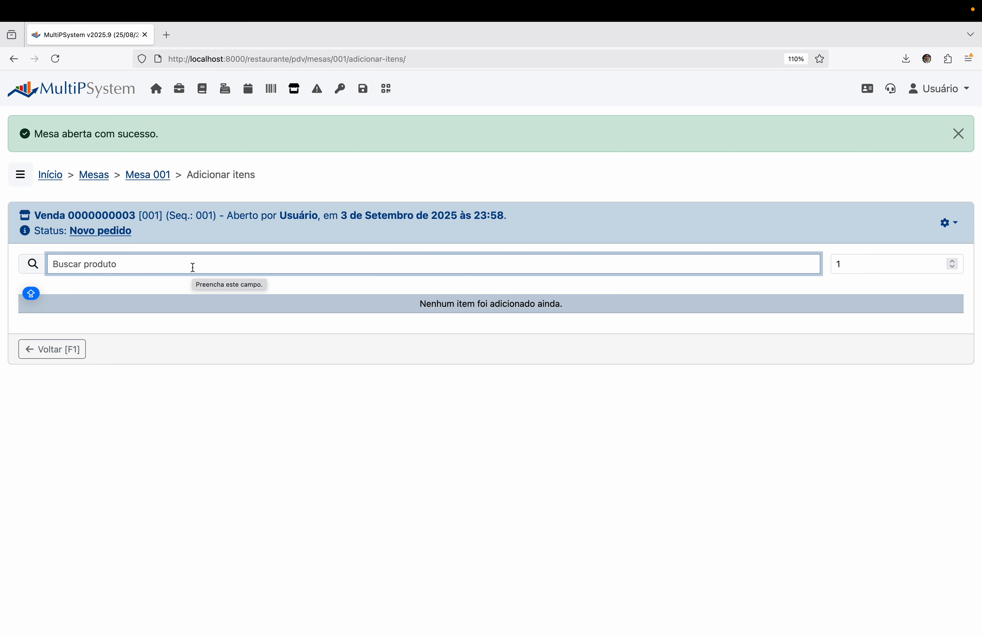
- Search for "coca" and add one COCA-COLA 600ML to the table's order
text(coca)
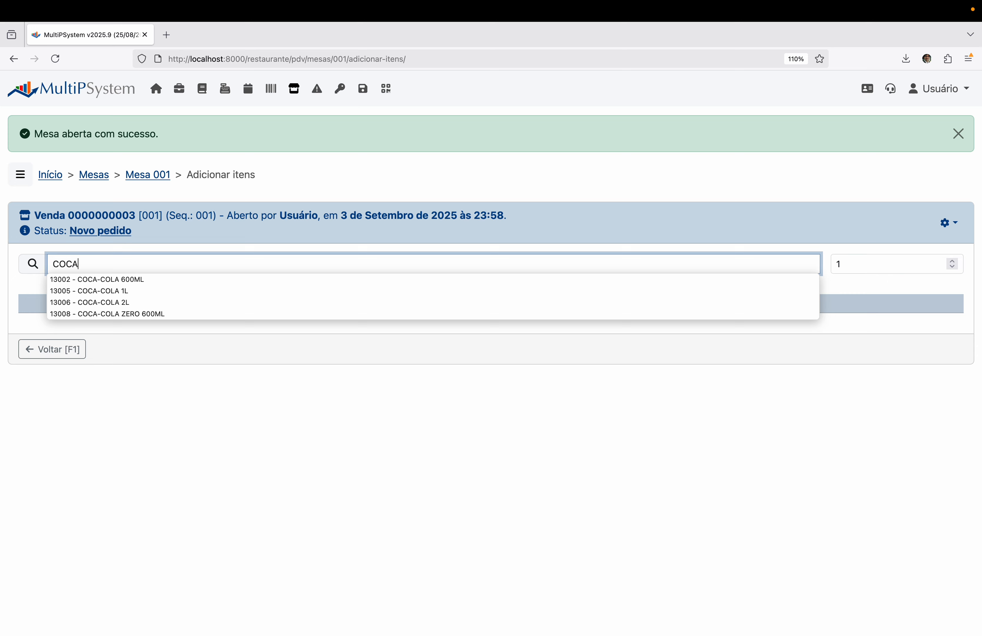
key(Down)
key(Return)
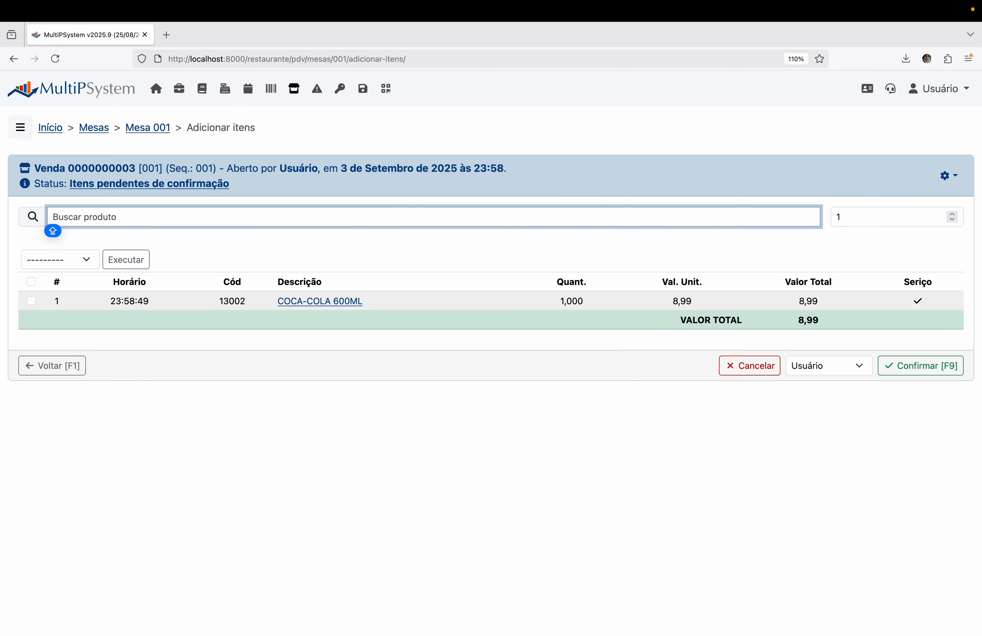
- Search the products by the partial names ACEB and ACE, clearing each search without adding an item
text(ACEB)
key(Down)
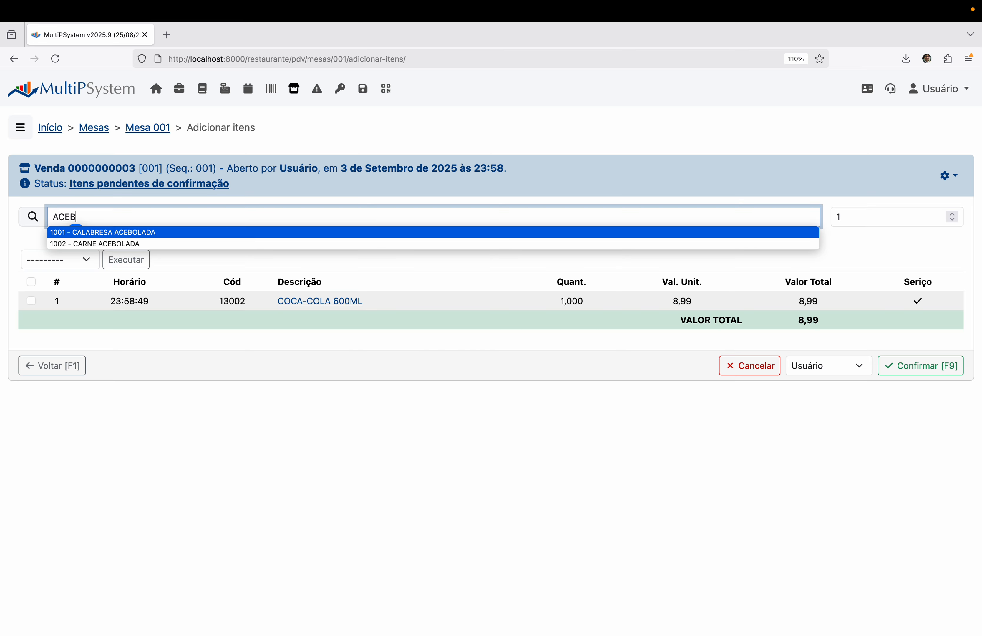
key(BackSpace)
key(BackSpace)
key(BackSpace)
key(BackSpace)
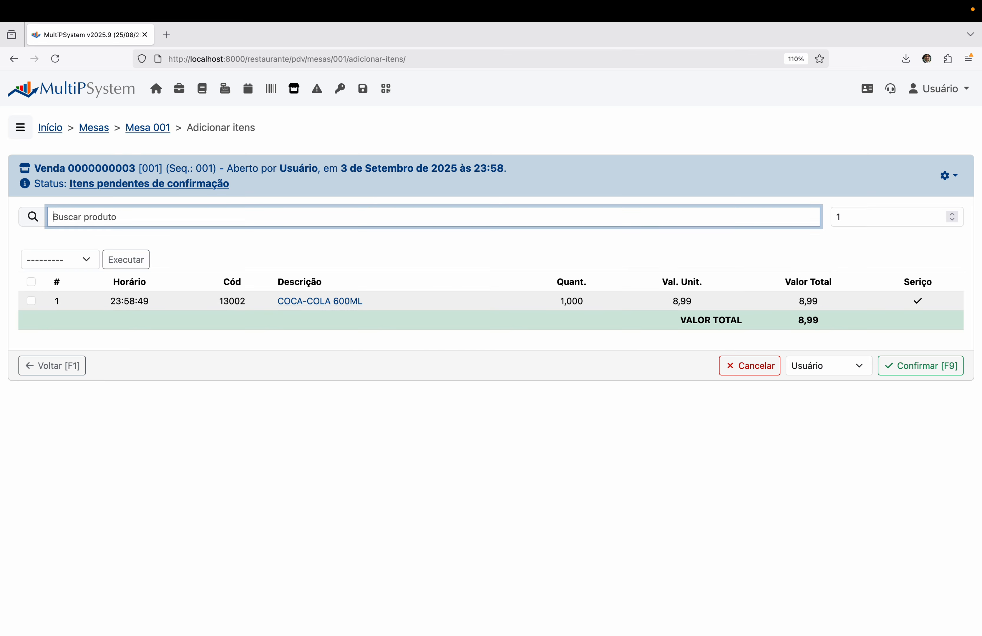
text(ACE)
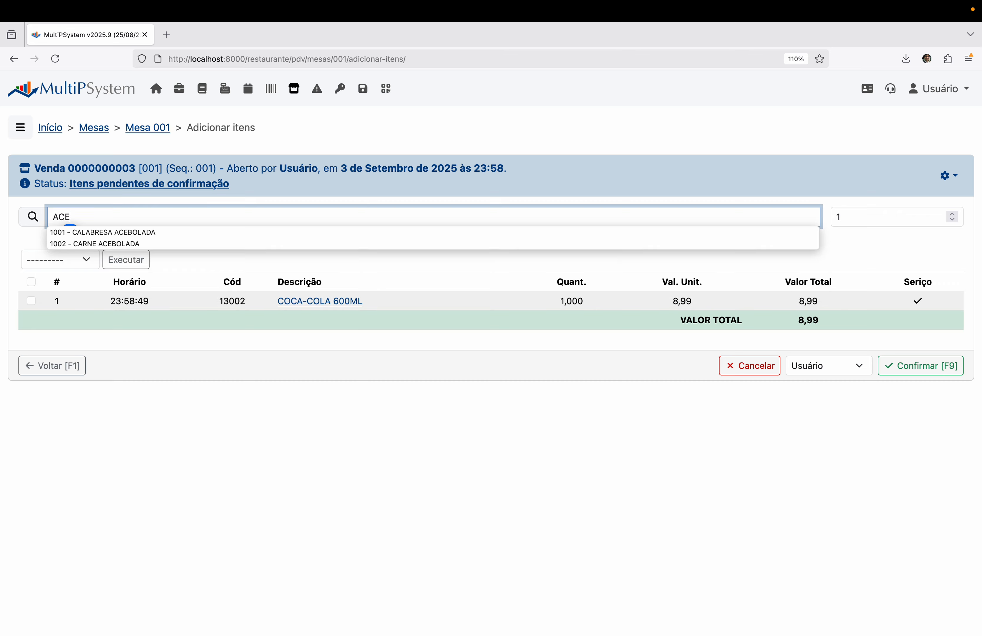
key(BackSpace)
key(BackSpace)
key(BackSpace)
- Search the products for CALA, browse the suggestions and clear the search without adding an item
text(CALA)
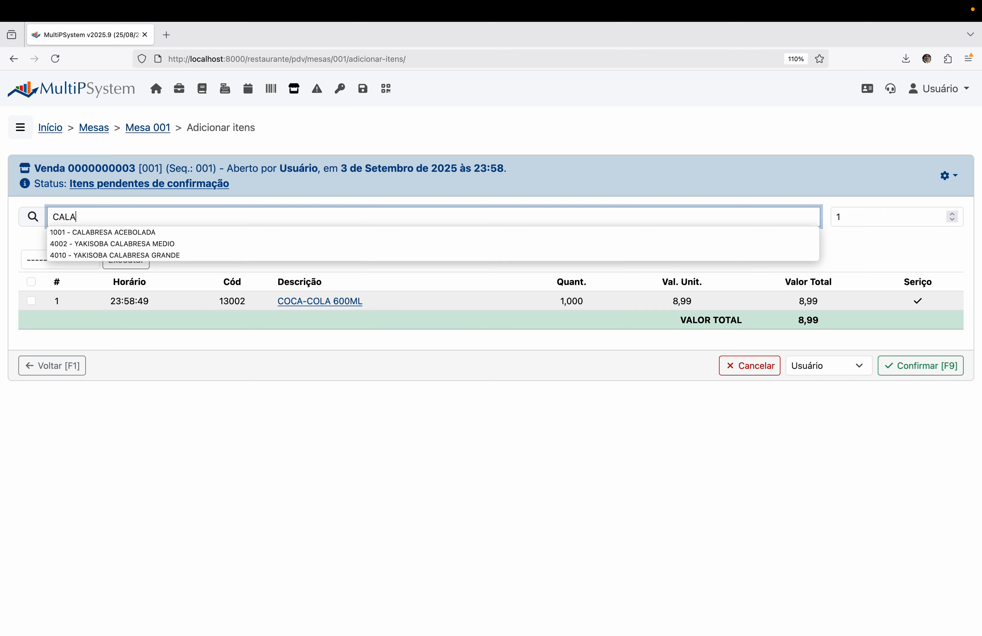
key(Down)
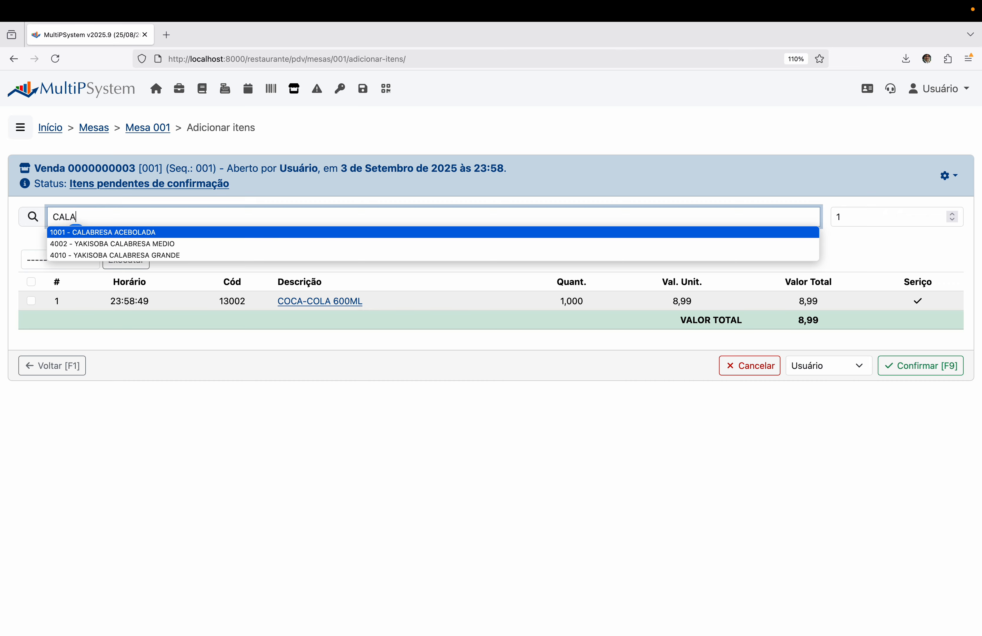
key(Down)
key(Down)
key(Up)
key(Up)
key(BackSpace)
key(BackSpace)
key(BackSpace)
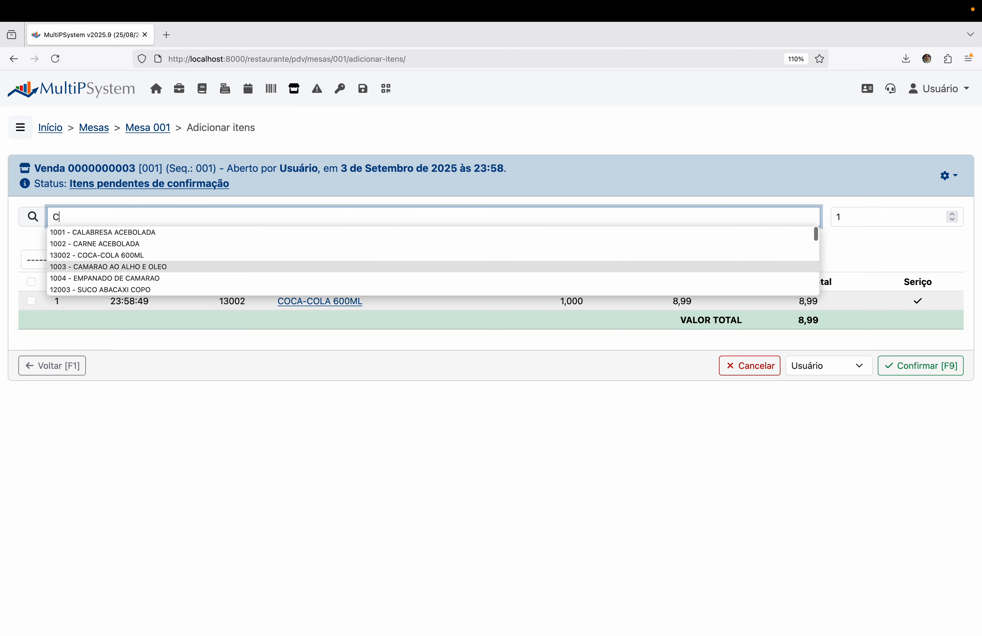
key(BackSpace)
- Add one CALABRESA ACEBOLADA to the order using its product code 1001
key(Caps_Lock)
text(1001)
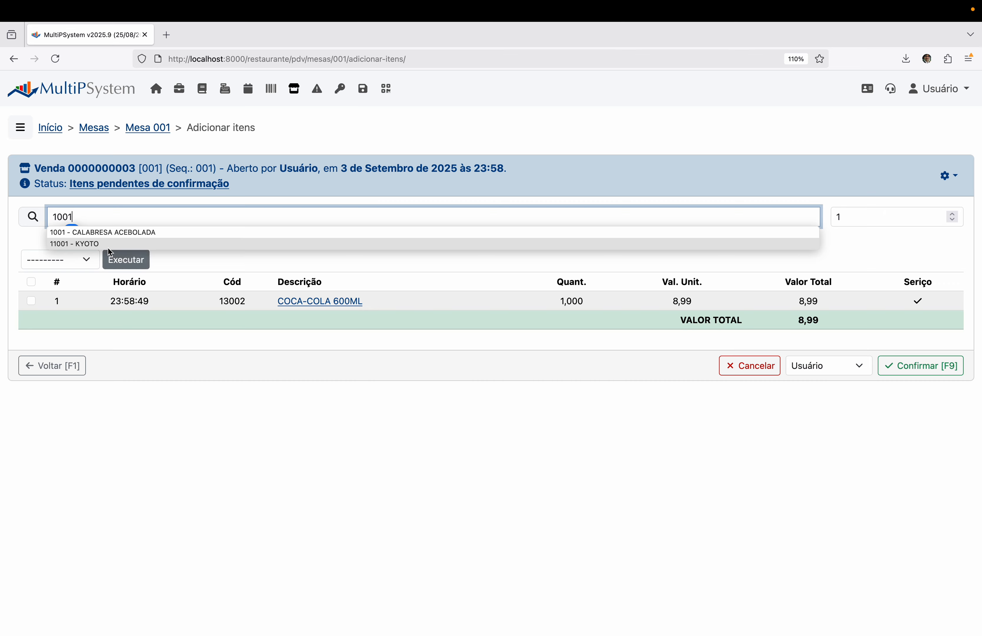
click(97, 222)
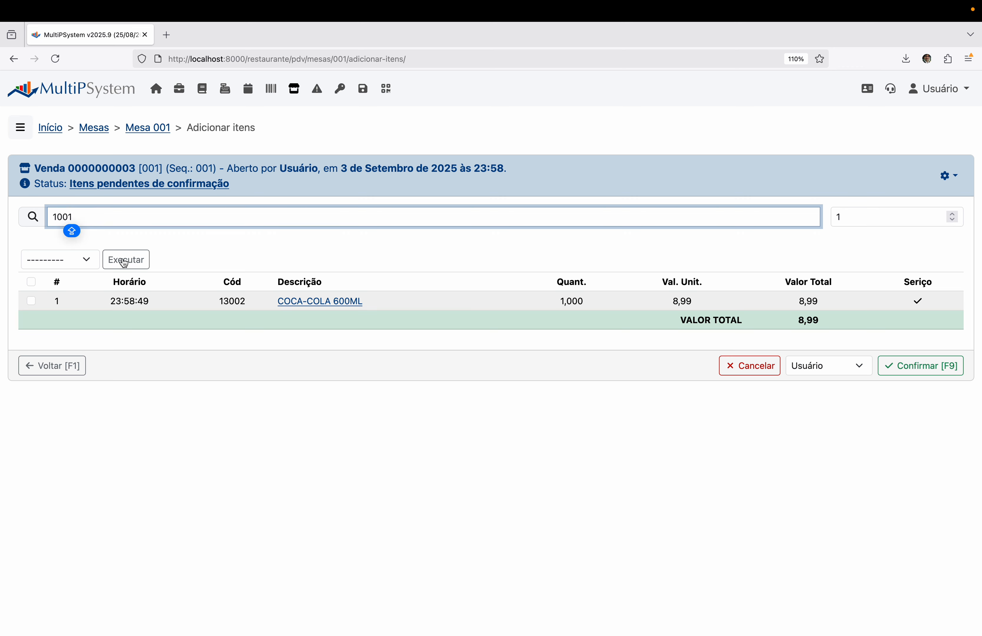
key(Return)
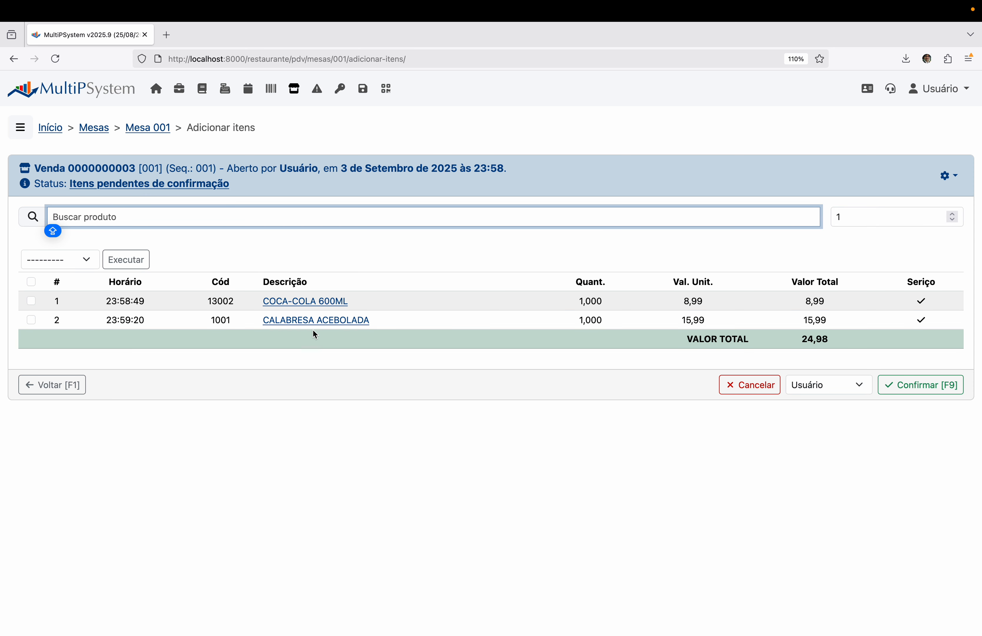
- Search for ACEB and add one CARNE ACEBOLADA to the order
text(AC)
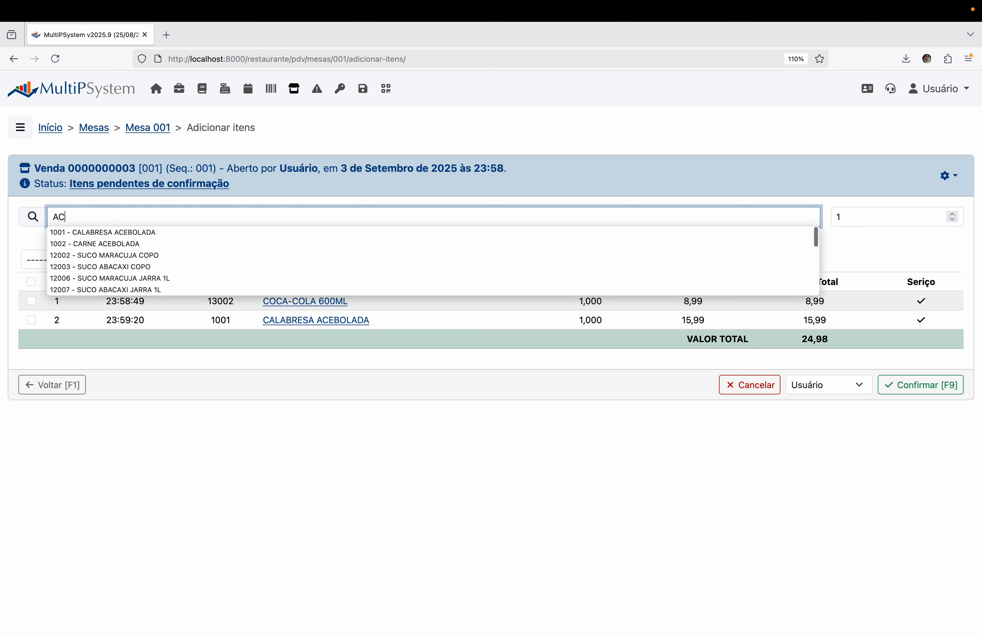
text(EB)
key(Down)
key(Down)
key(Return)
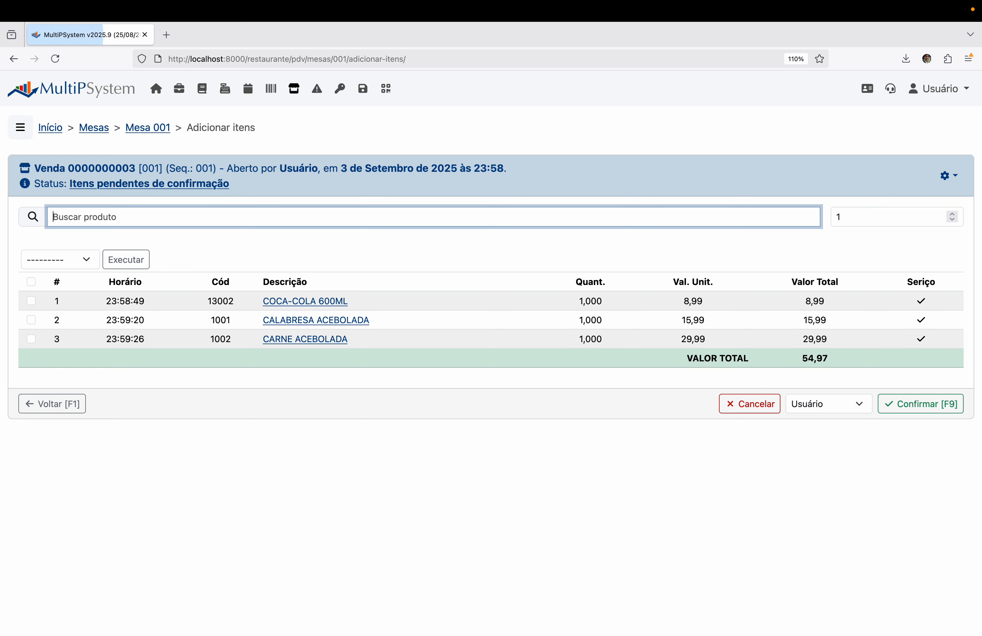
- Search for COCA, browse the suggestions and add one COCA-COLA 1L to the order
key(Caps_Lock)
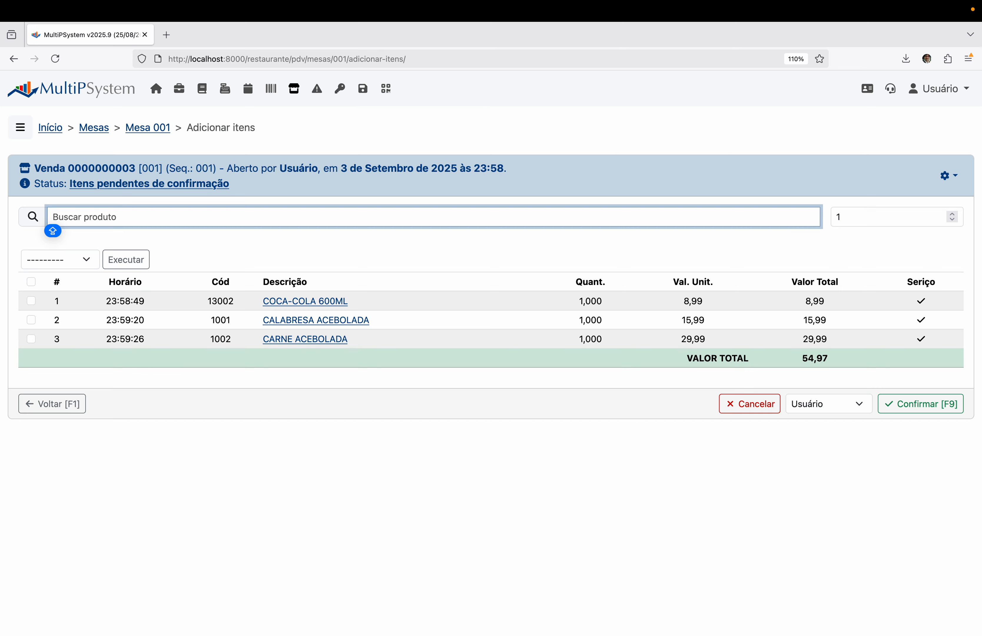
text(COCA)
key(Down)
key(Down)
key(Down)
key(Down)
key(Up)
key(Up)
key(Return)
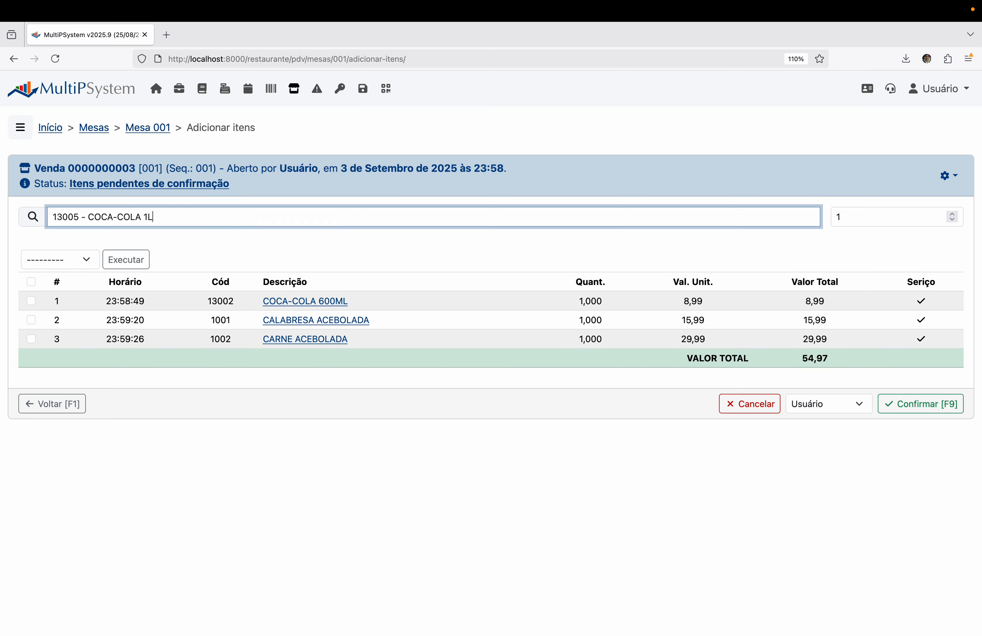
key(Return)
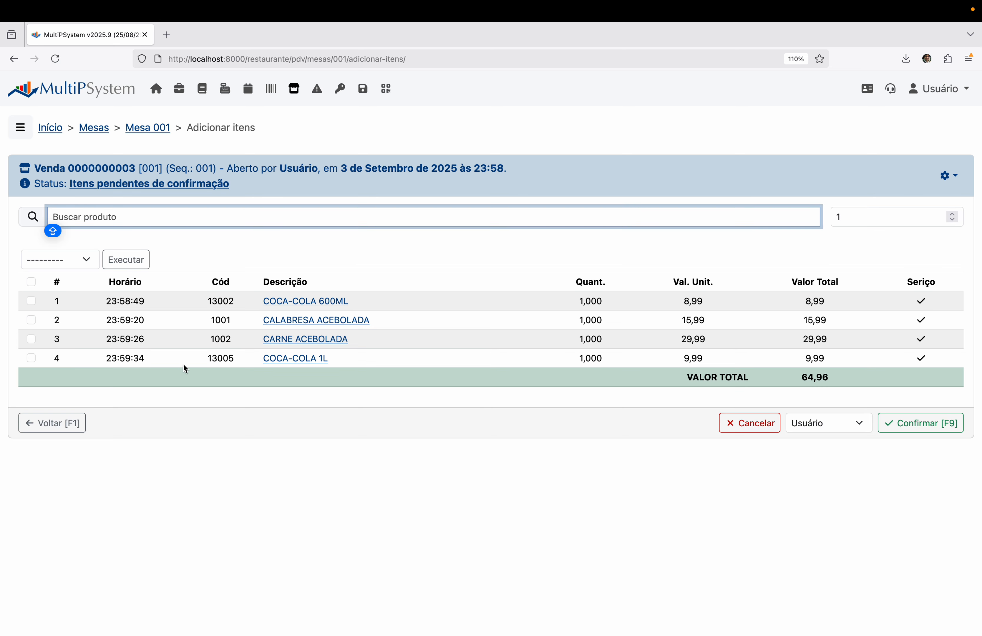
- Delete the CARNE ACEBOLADA and COCA-COLA 1L items from table 001's order in one batch action
click(31, 339)
click(31, 357)
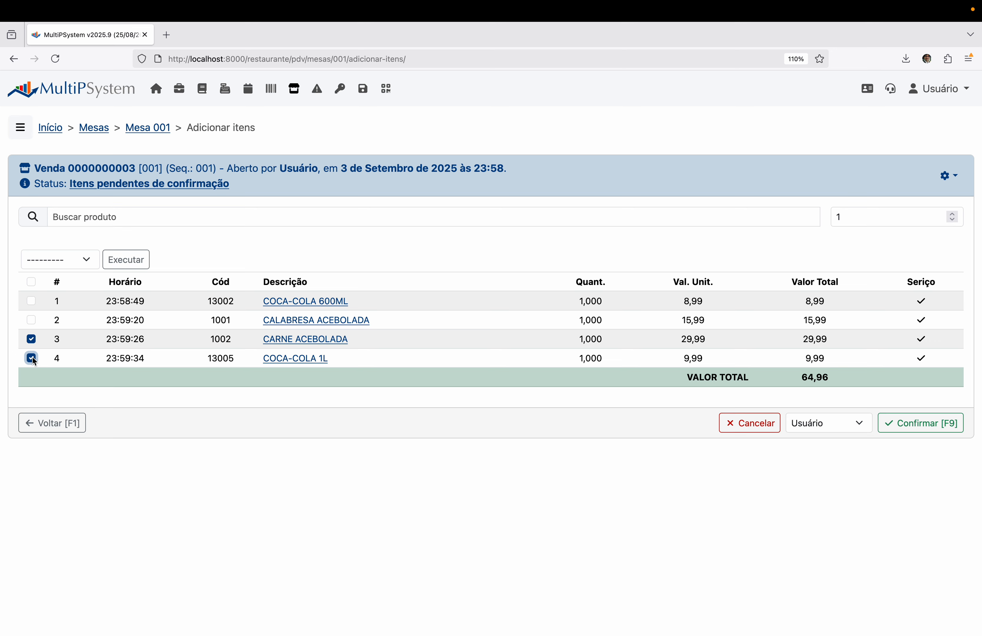
click(40, 259)
click(55, 271)
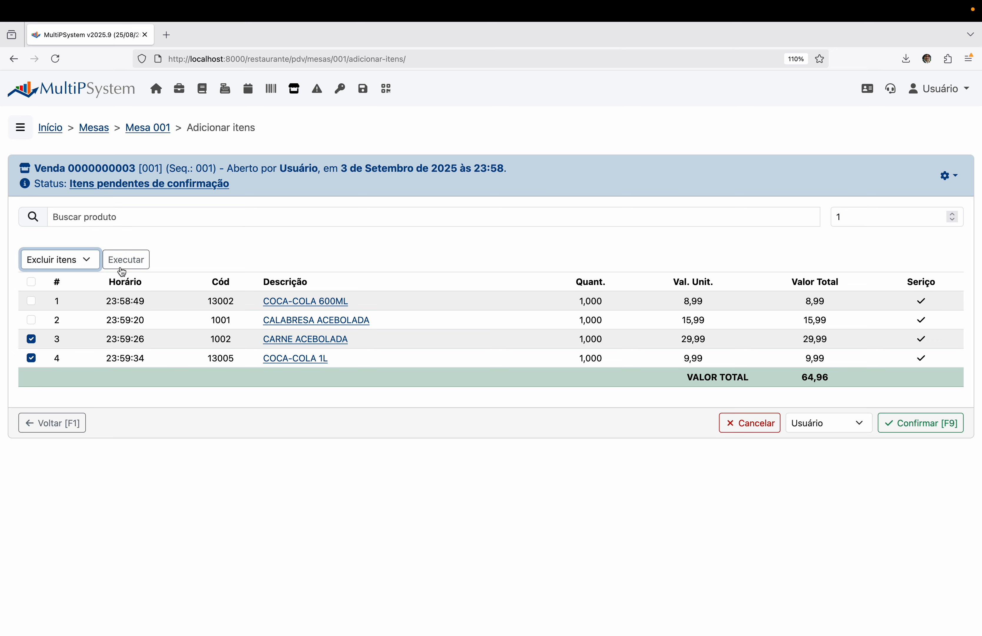
click(123, 265)
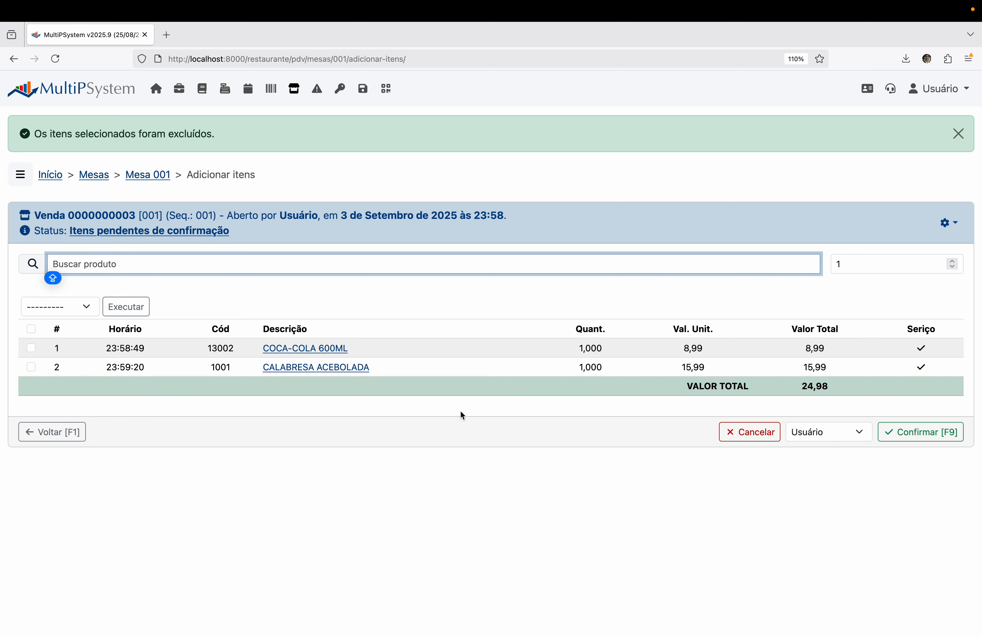
- Add the observation ADICIONAR FAROFA to the CALABRESA ACEBOLADA item, save it and confirm table 001's order
click(330, 367)
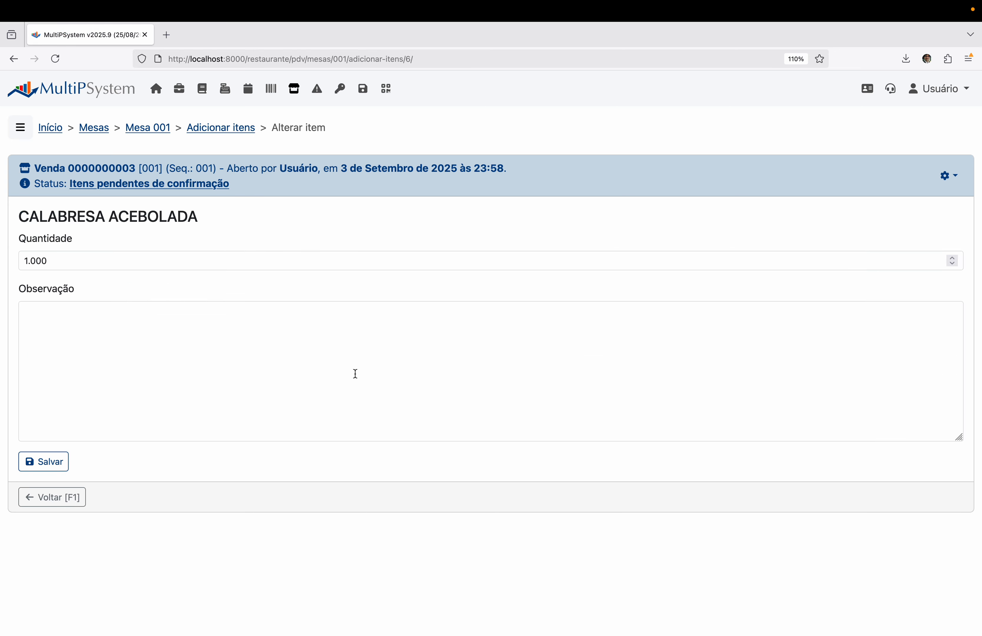
click(257, 348)
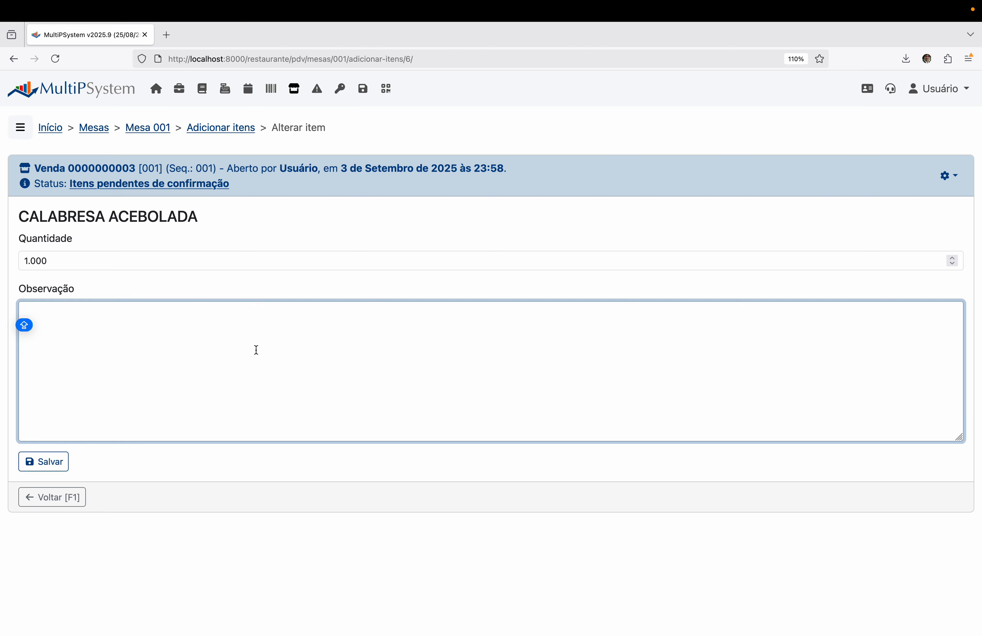
text(ADICIONAR FA)
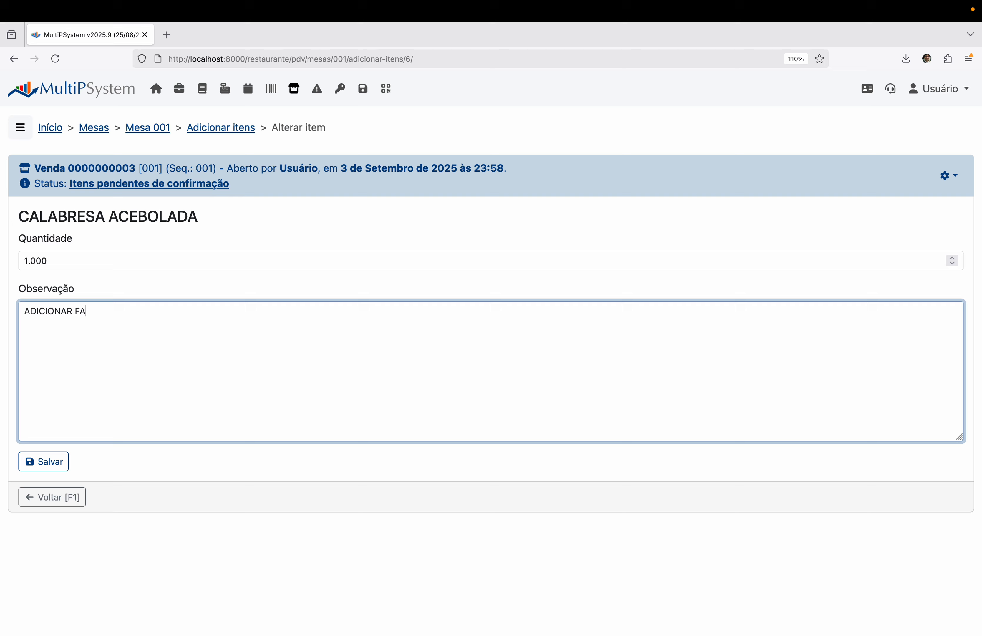
text(ROFA)
click(57, 467)
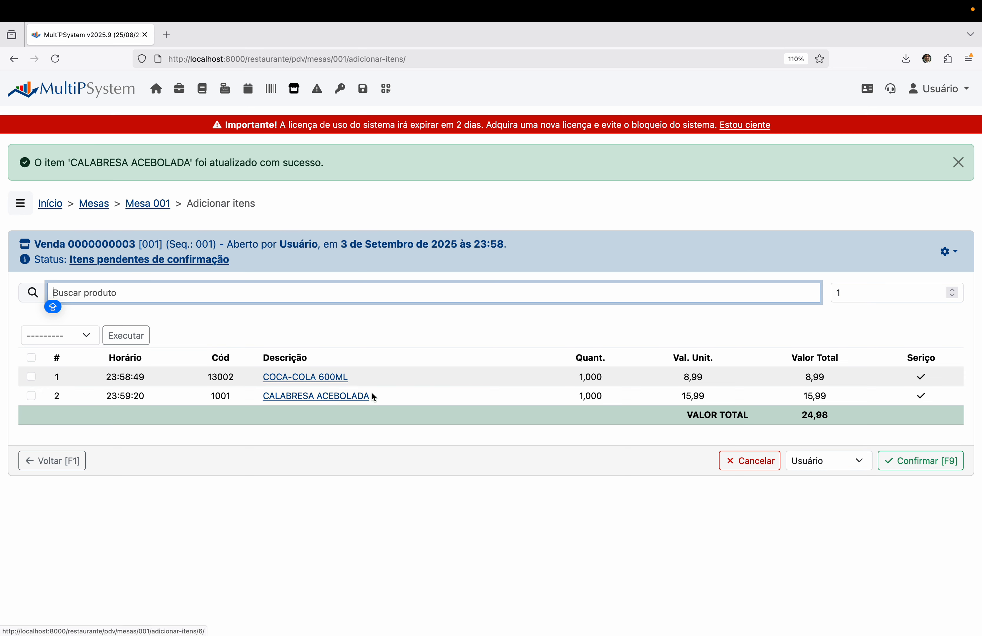
click(924, 468)
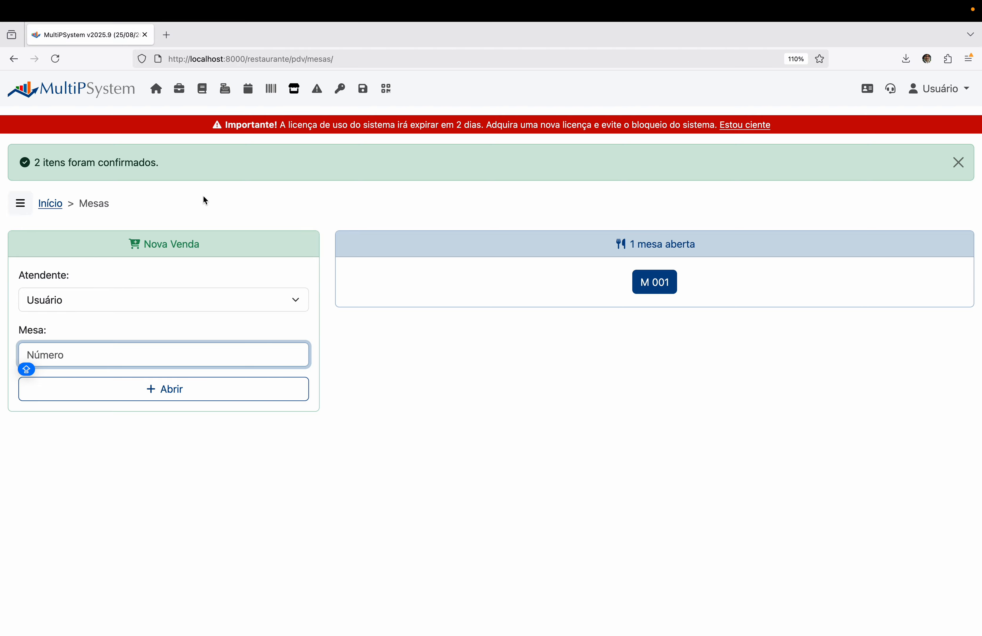
- Open the pending items page in a new browser tab and display the items for the COZINHA sector
click(19, 207)
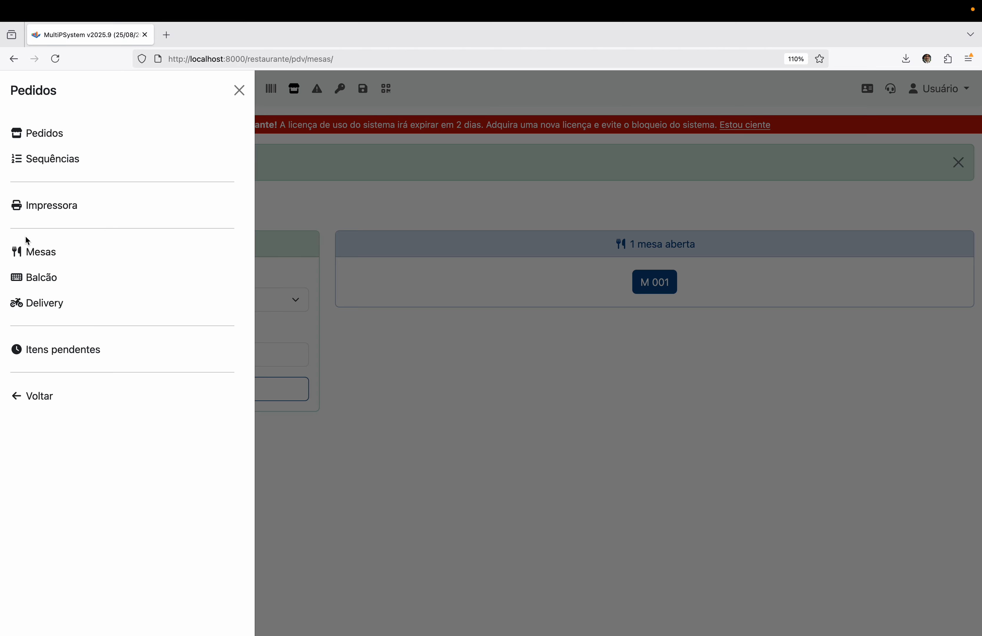
right_click(65, 354)
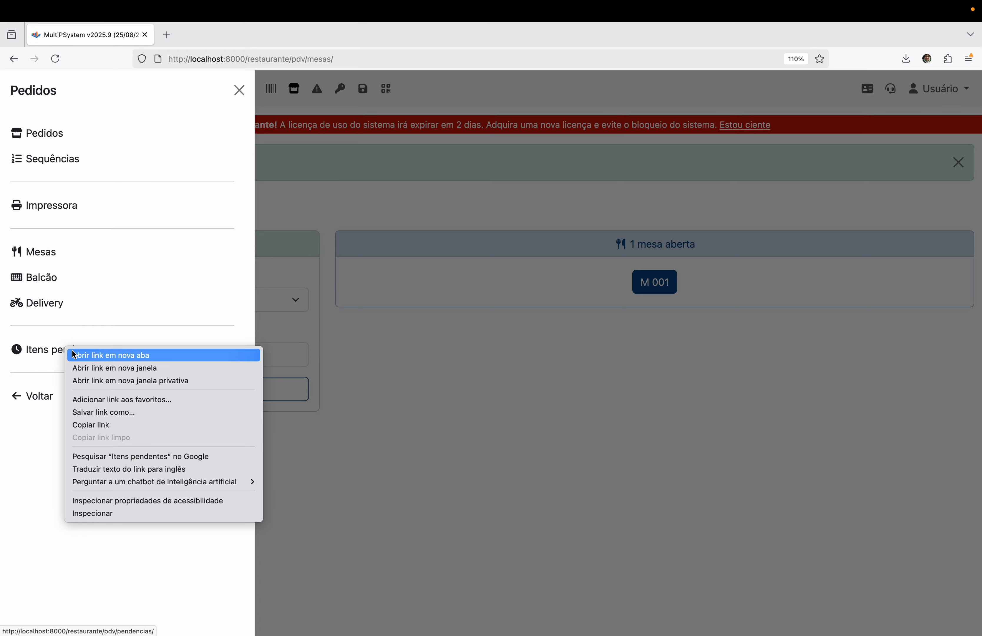
click(95, 353)
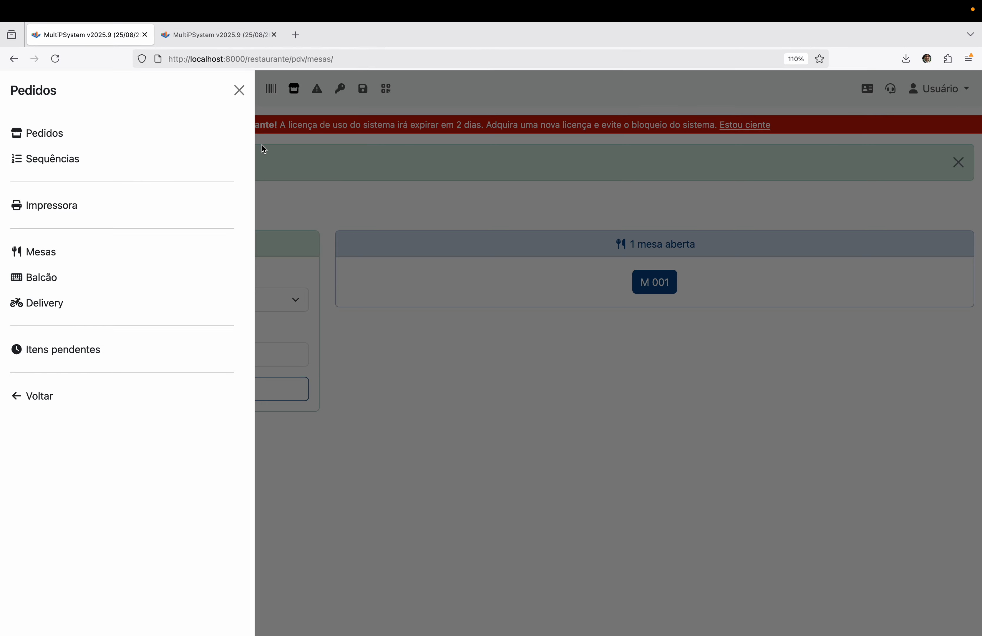
click(294, 157)
click(233, 35)
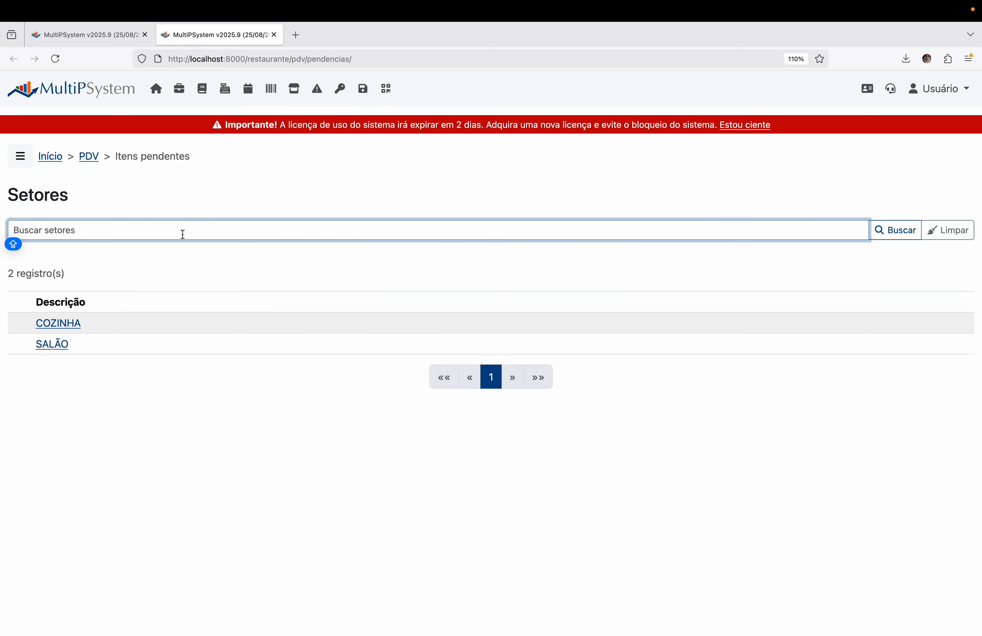
click(65, 324)
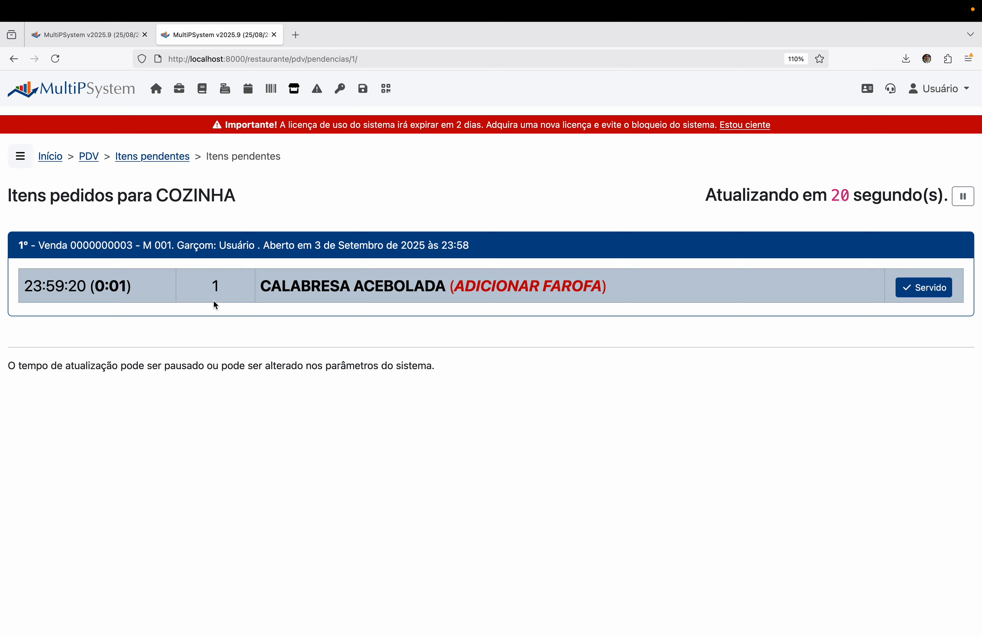
- Dismiss the licence expiry notice and examine the kitchen's pending item with its quantity, description and observation
click(751, 126)
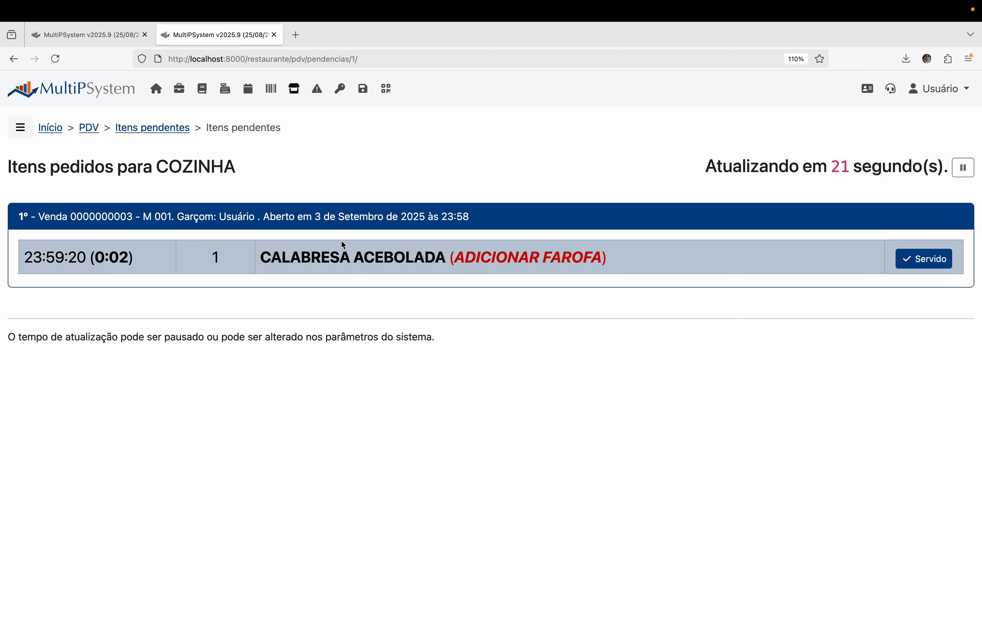
drag(262, 259, 368, 257)
click(471, 255)
drag(471, 254, 561, 260)
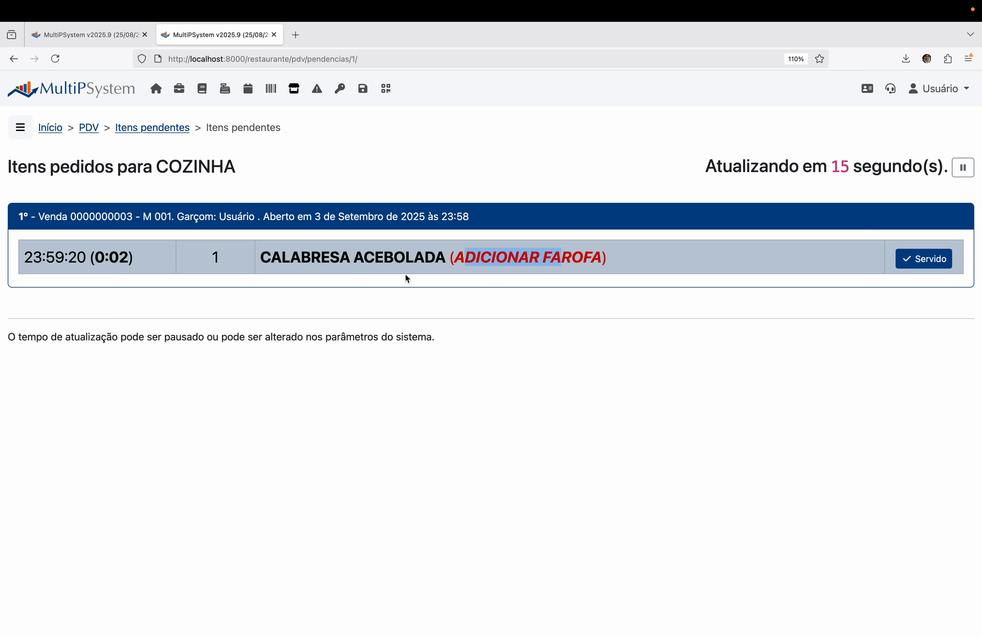
double_click(235, 253)
drag(301, 256, 364, 257)
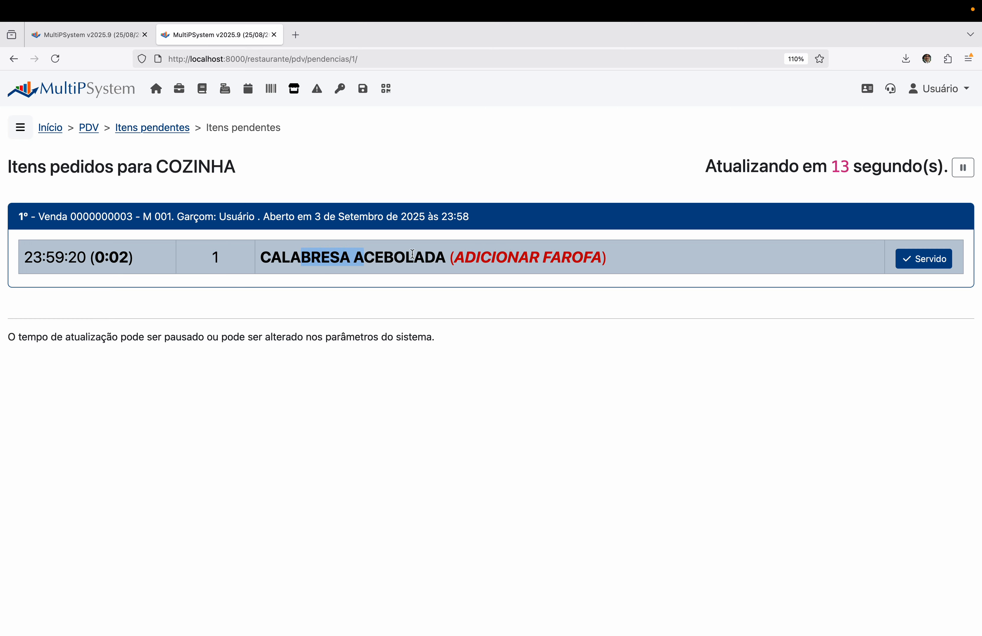
drag(476, 258, 552, 261)
click(572, 257)
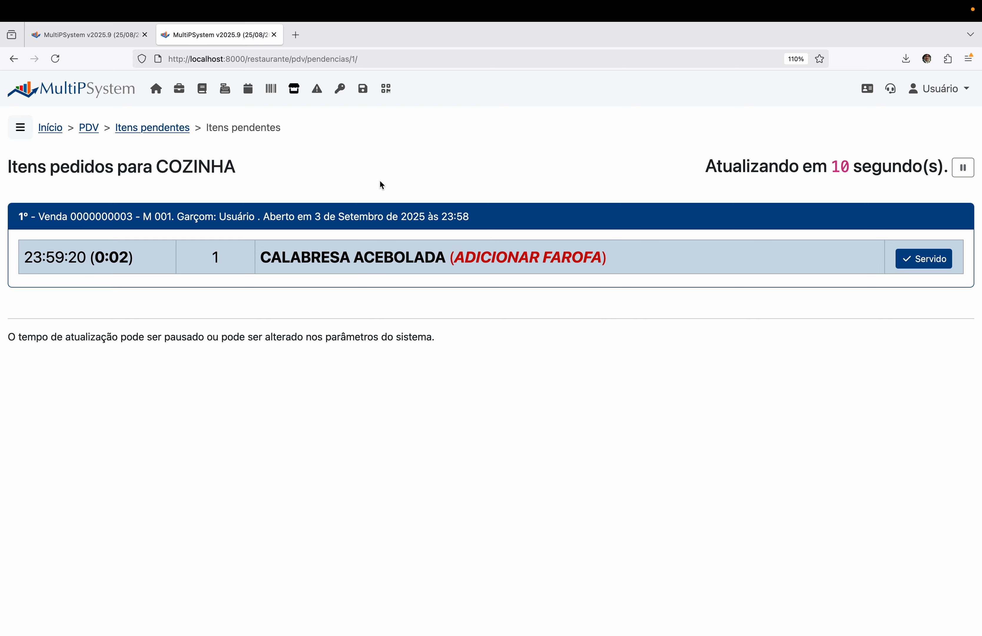
- Go back to the tables page in the first tab and open table 6 for a new sale
click(120, 37)
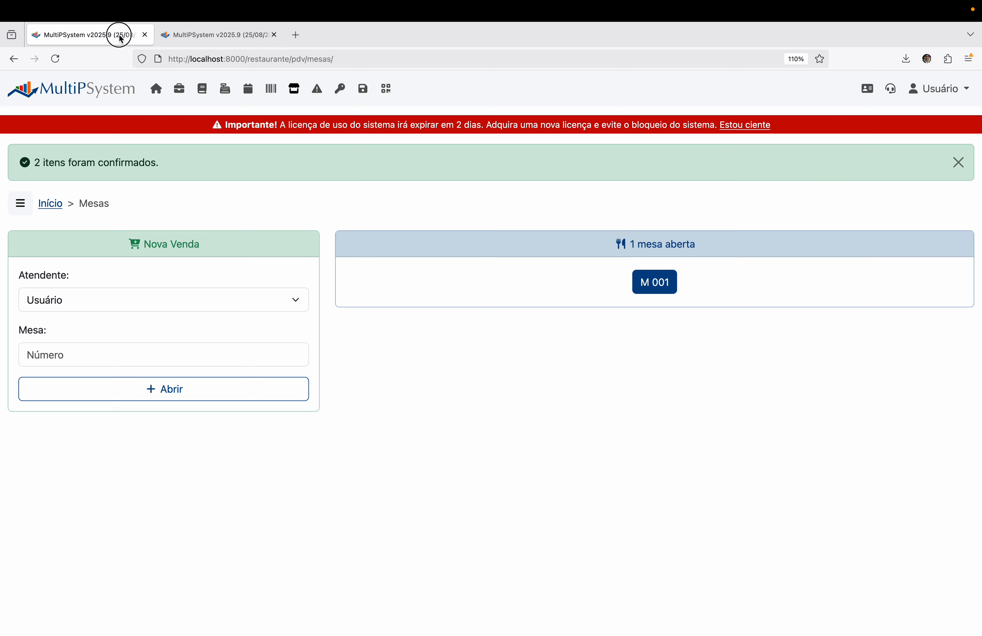
click(143, 344)
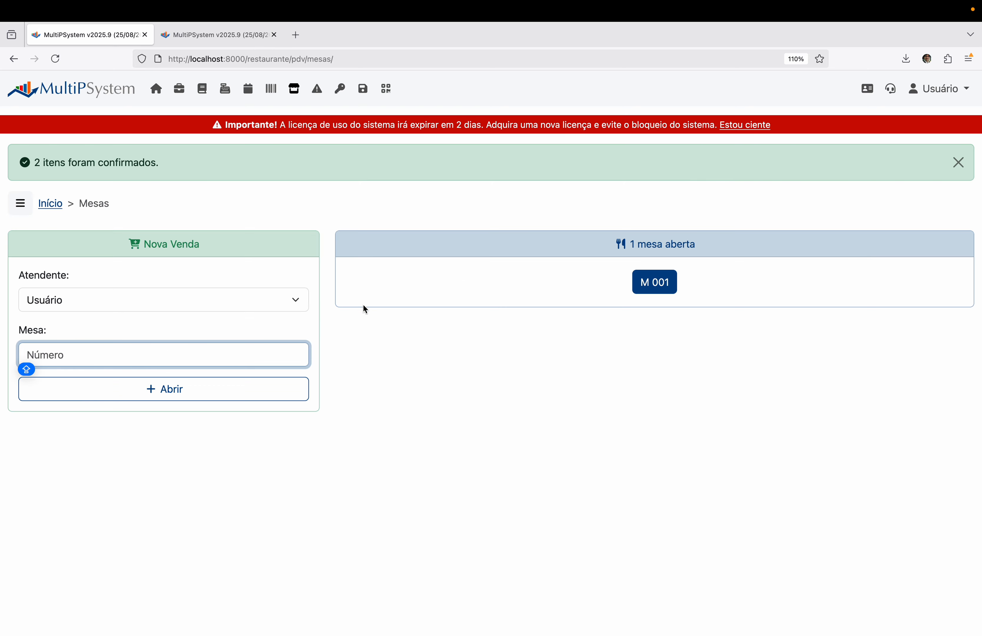
text(2)
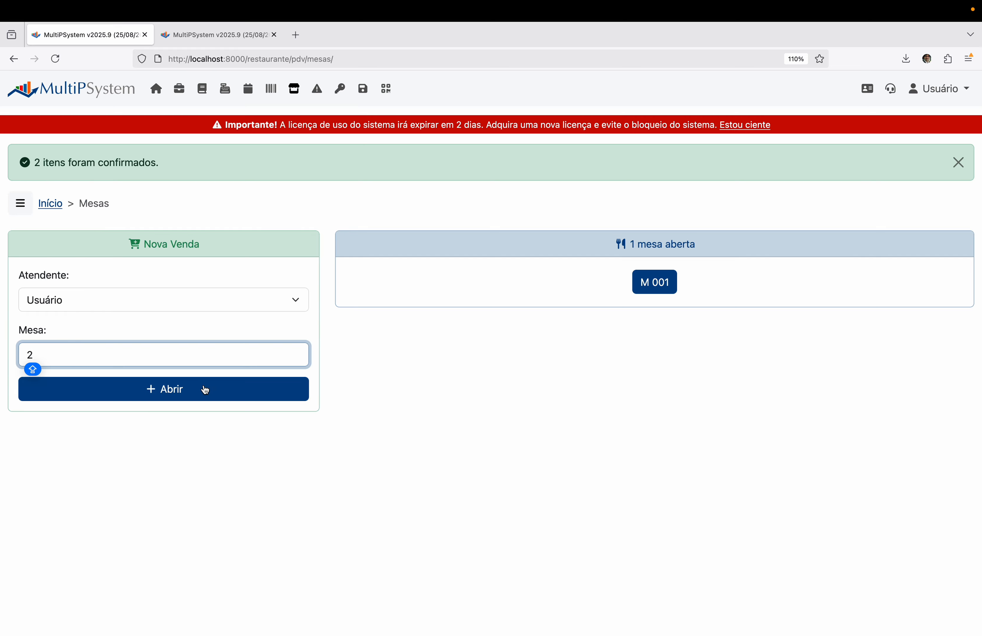
key(BackSpace)
text(6)
click(183, 392)
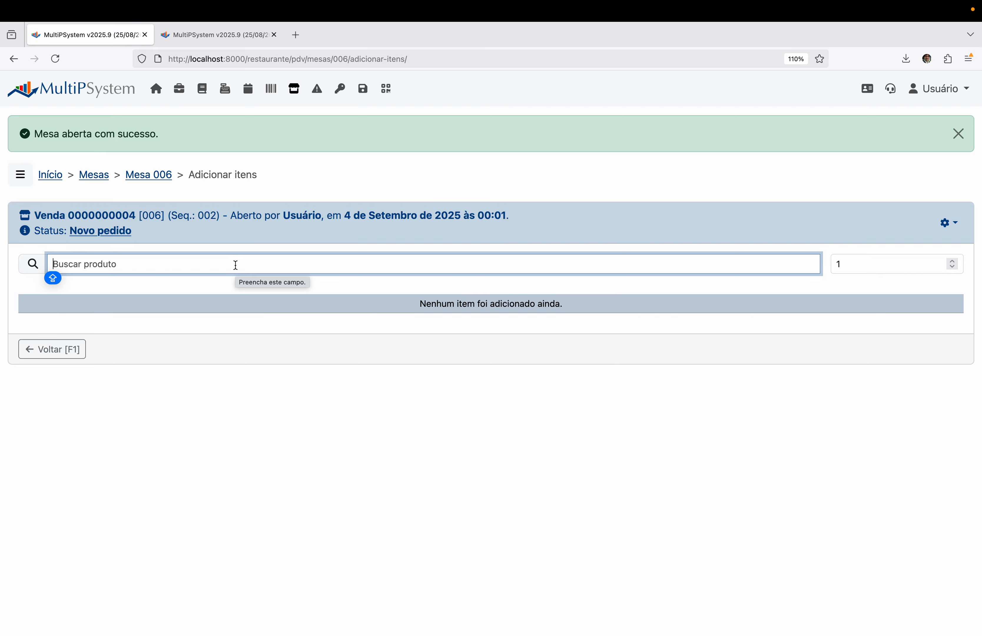
- Add one CARNE ACEBOLADA and one SKOL to table 006's order by searching for ACE and SKOL
text(ACE)
key(Down)
key(Down)
key(Return)
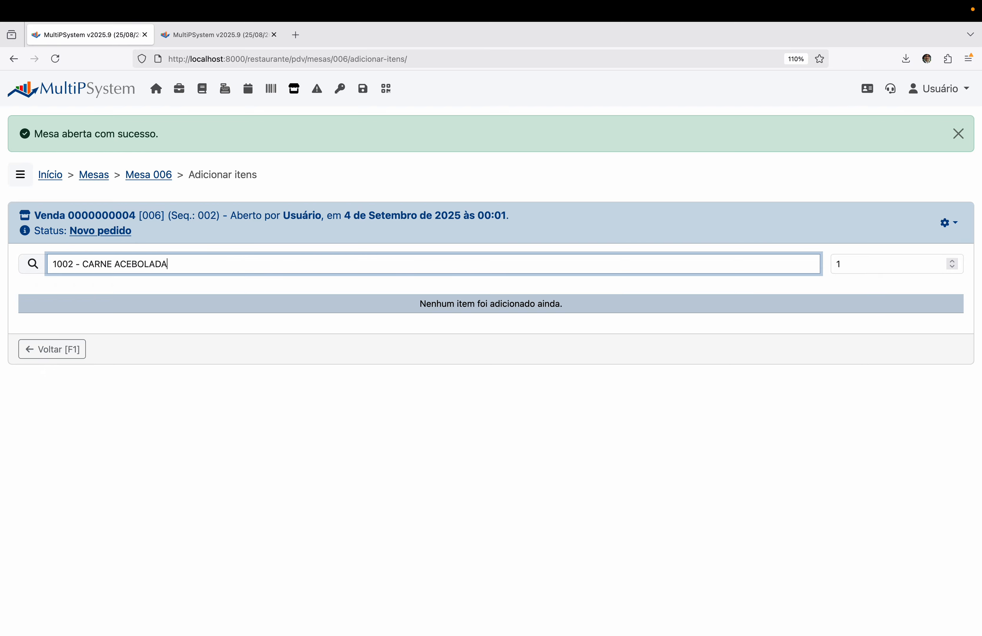
text(SKOL)
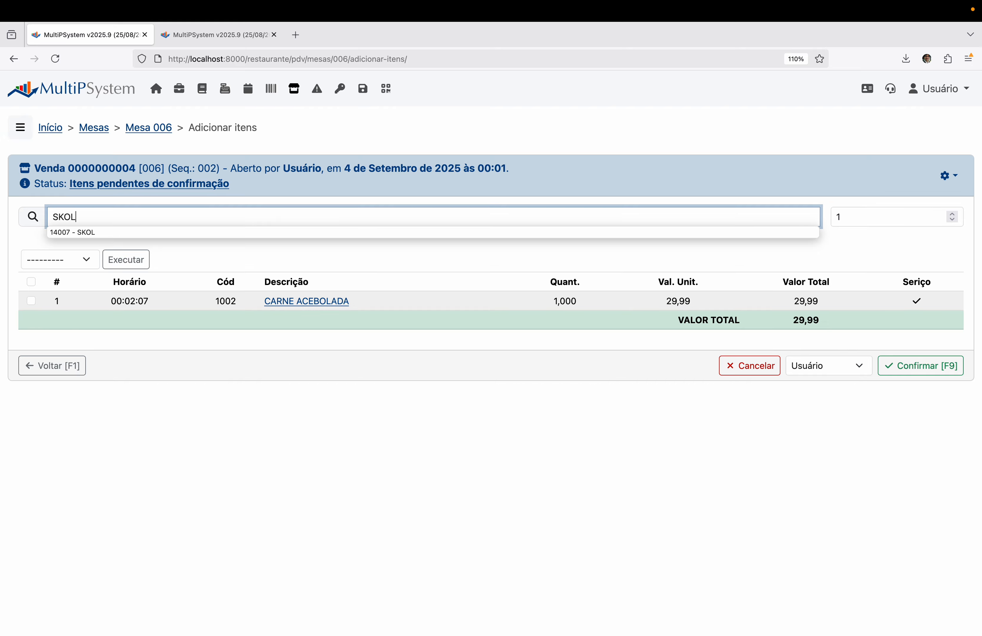
key(Down)
key(Return)
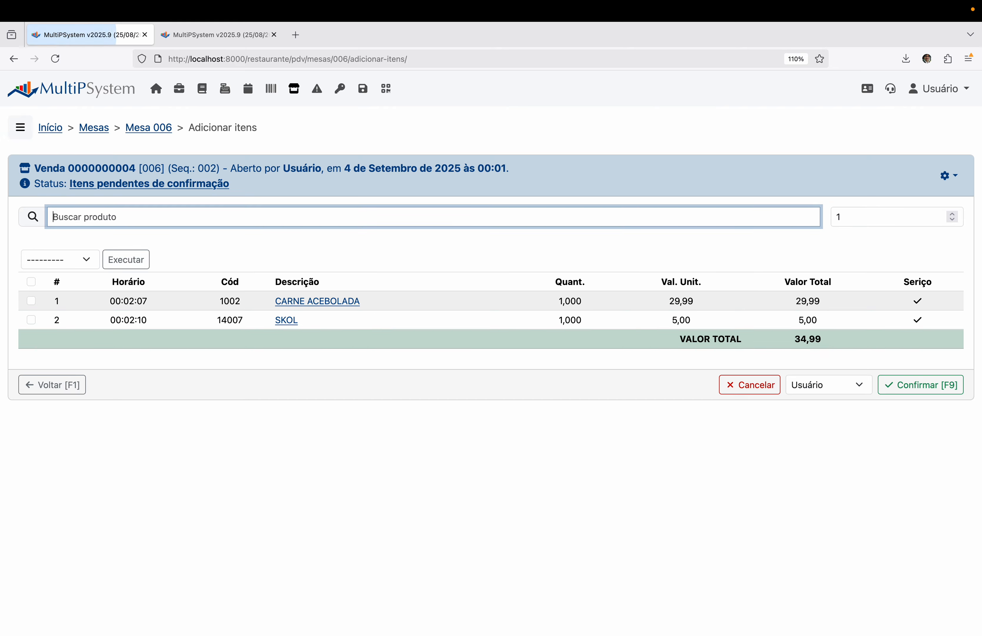
- Search for AGUA, add one ÁGUA MINERAL SEM GÁS and confirm table 006's order
text(AGUA)
key(Down)
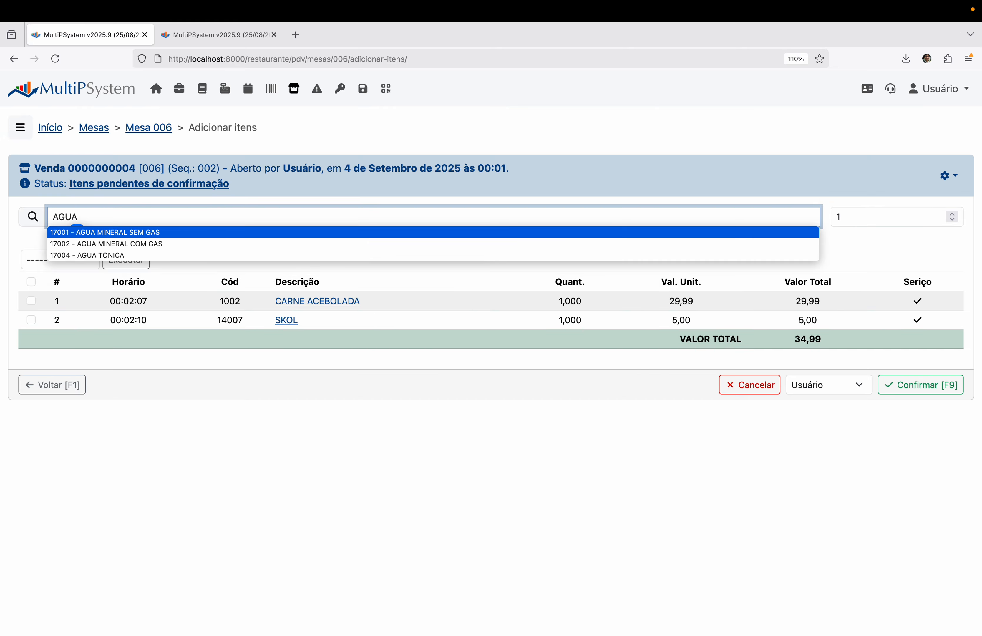
key(Return)
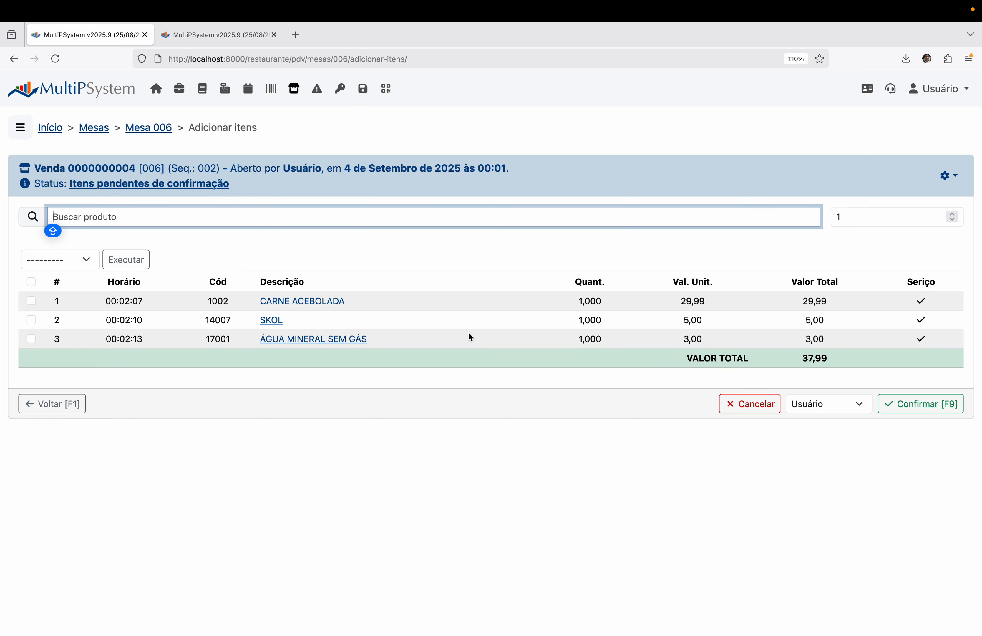
click(925, 405)
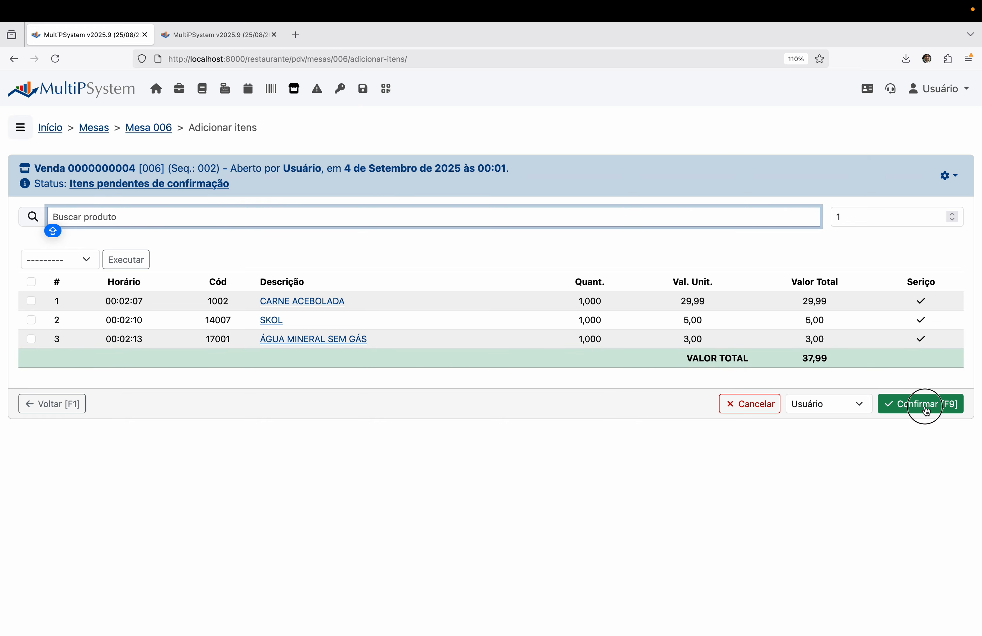
key(Caps_Lock)
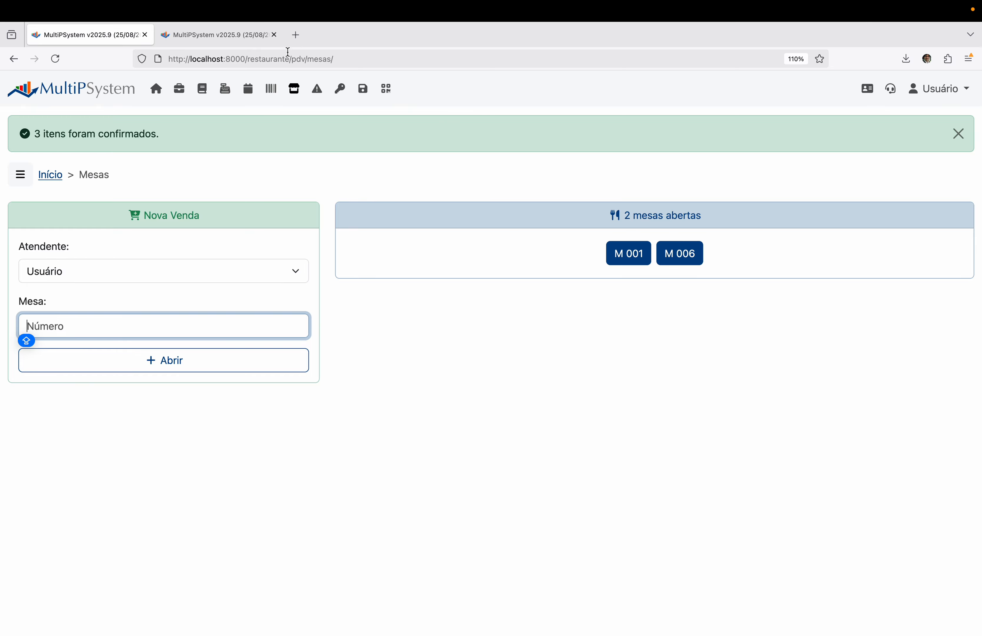
- View the kitchen's pending items in the second tab, and save the pending-items update time in the system parameters
click(250, 36)
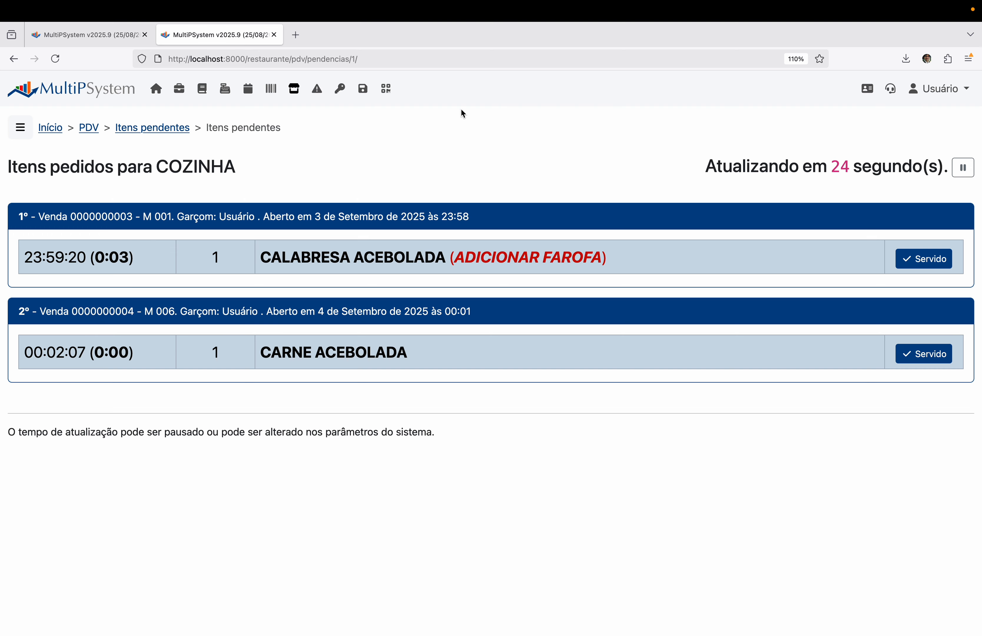
click(90, 86)
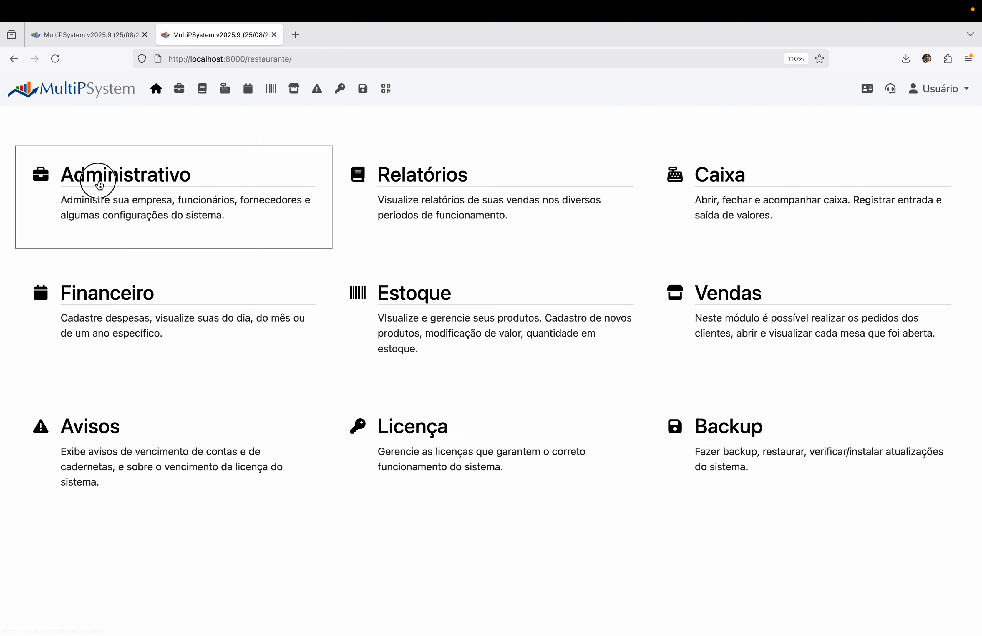
click(99, 180)
click(110, 239)
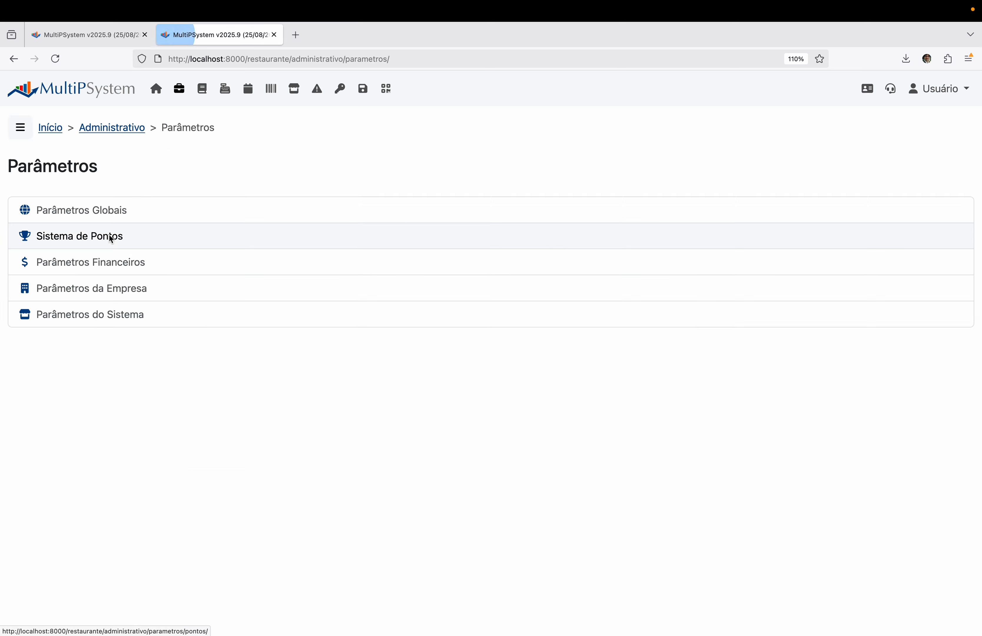
click(110, 314)
scroll(110, 313, down, 5)
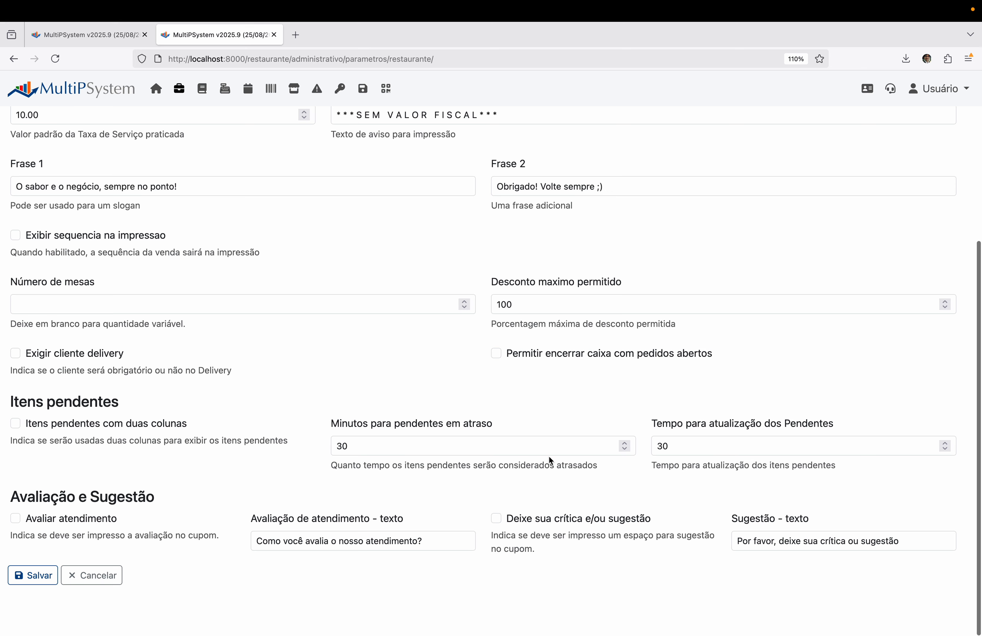
drag(689, 445, 635, 451)
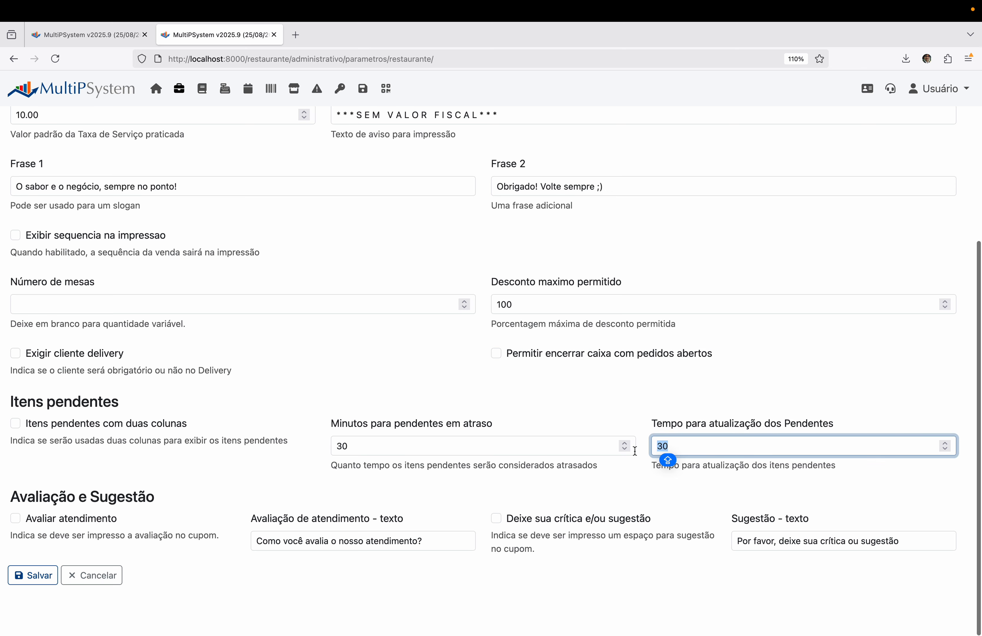
key(Return)
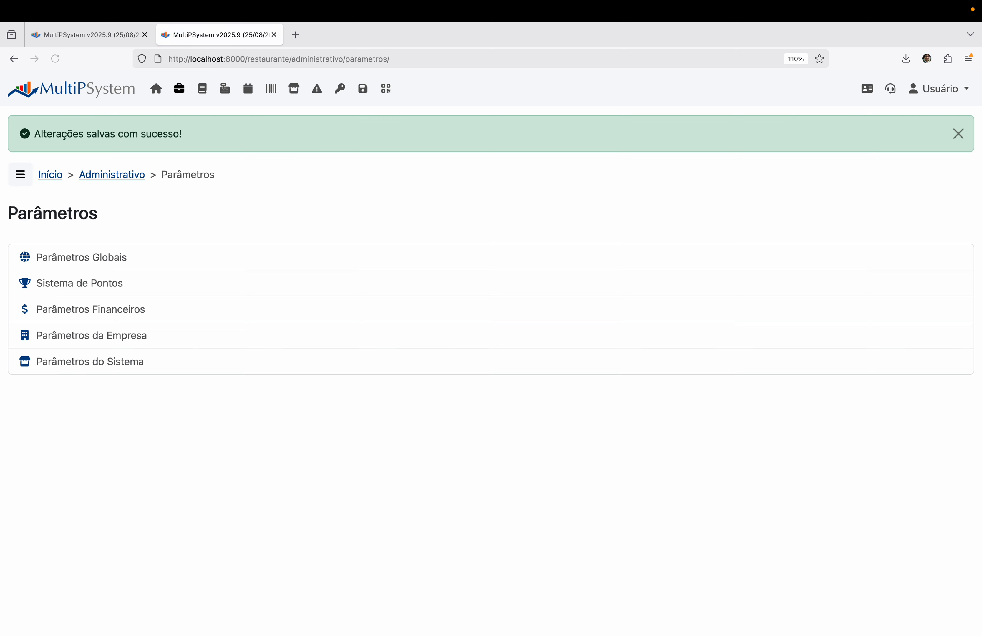
click(99, 92)
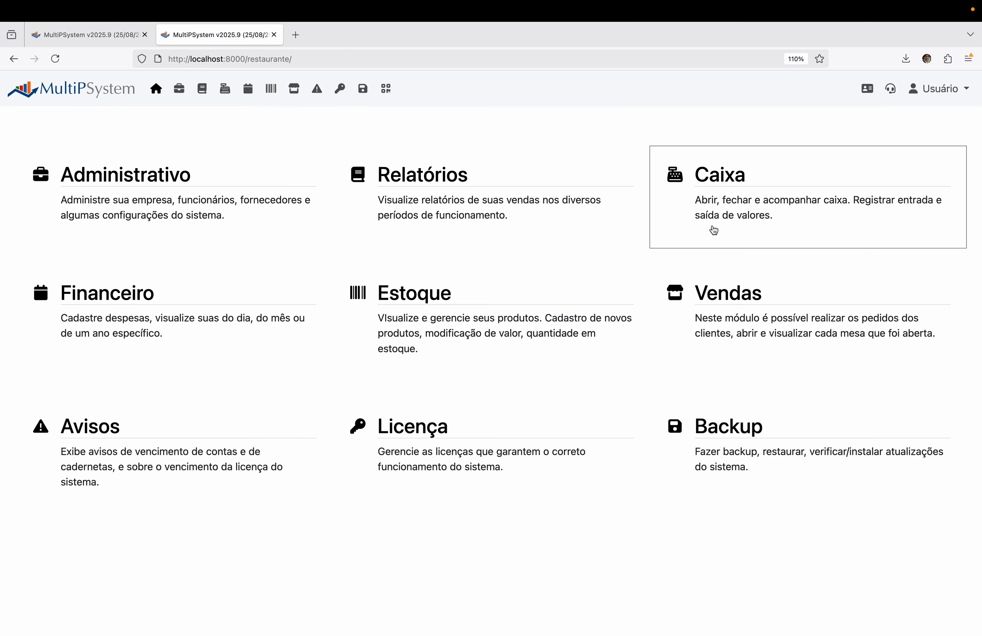
- Go to the sales module's pending items and open the COZINHA sector's list
click(746, 316)
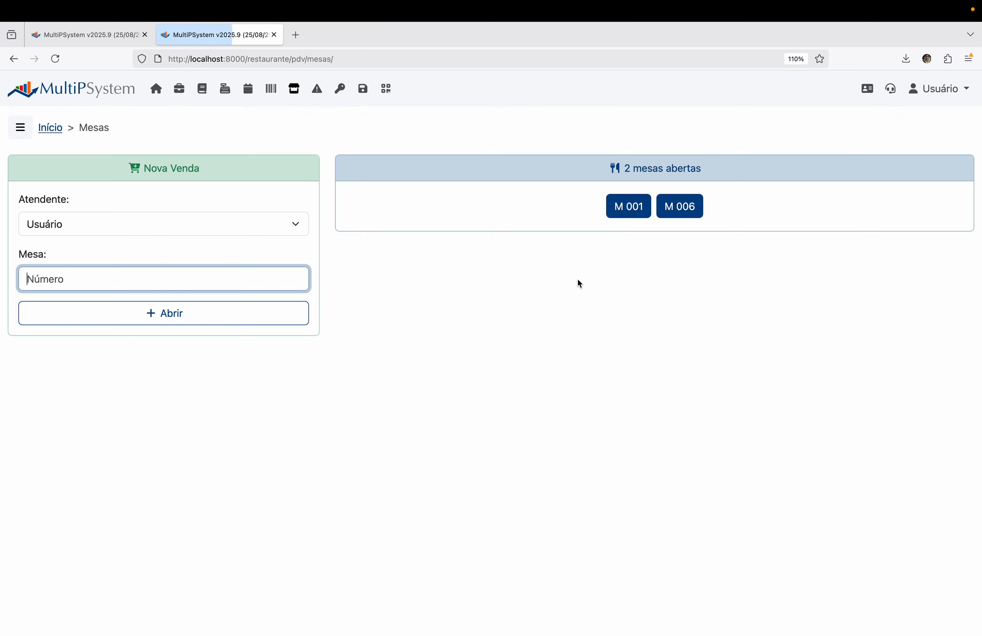
click(21, 127)
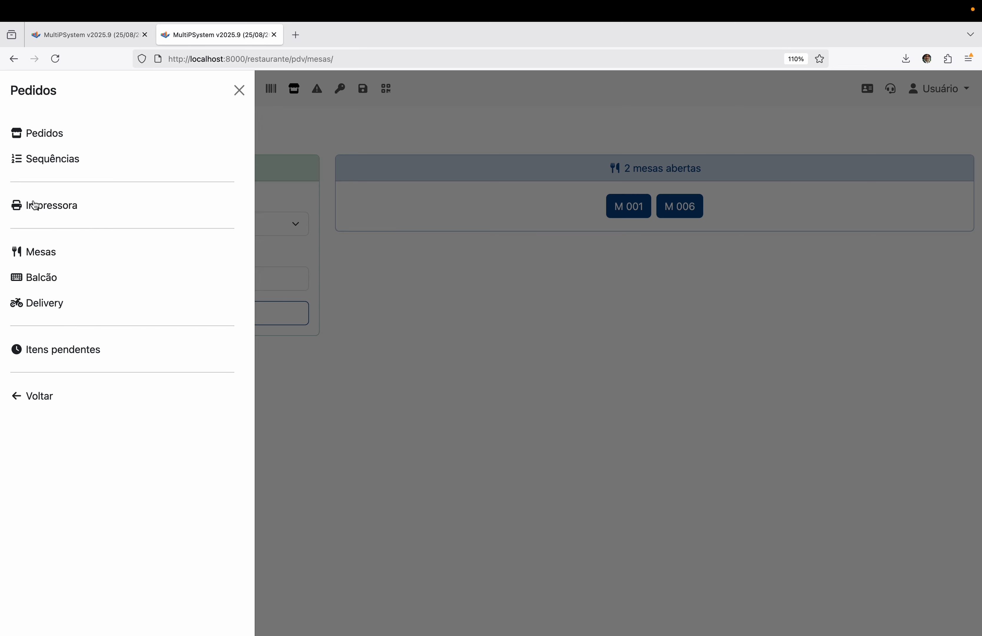
click(60, 351)
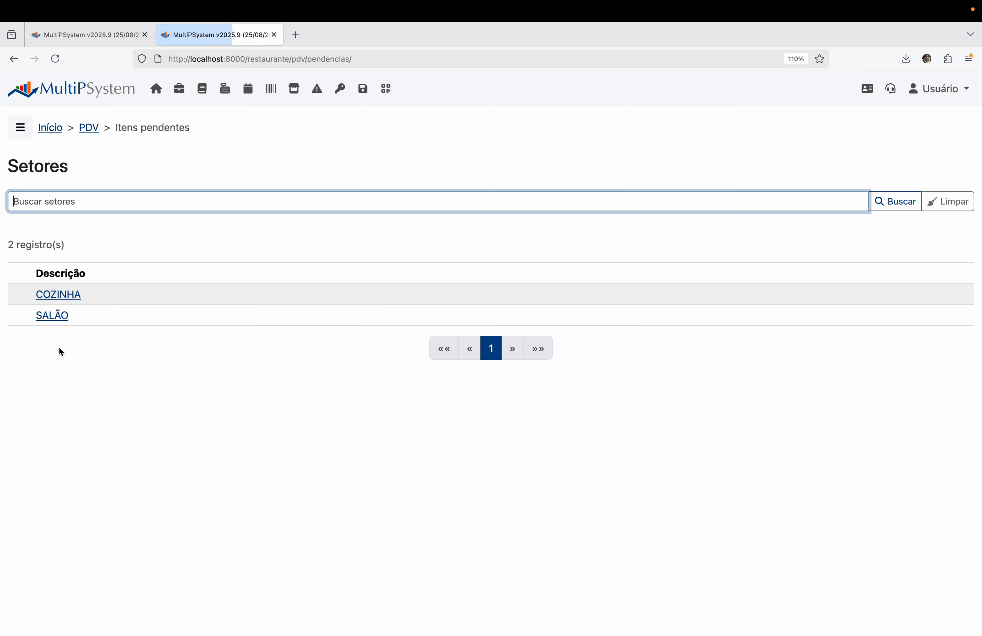
click(58, 296)
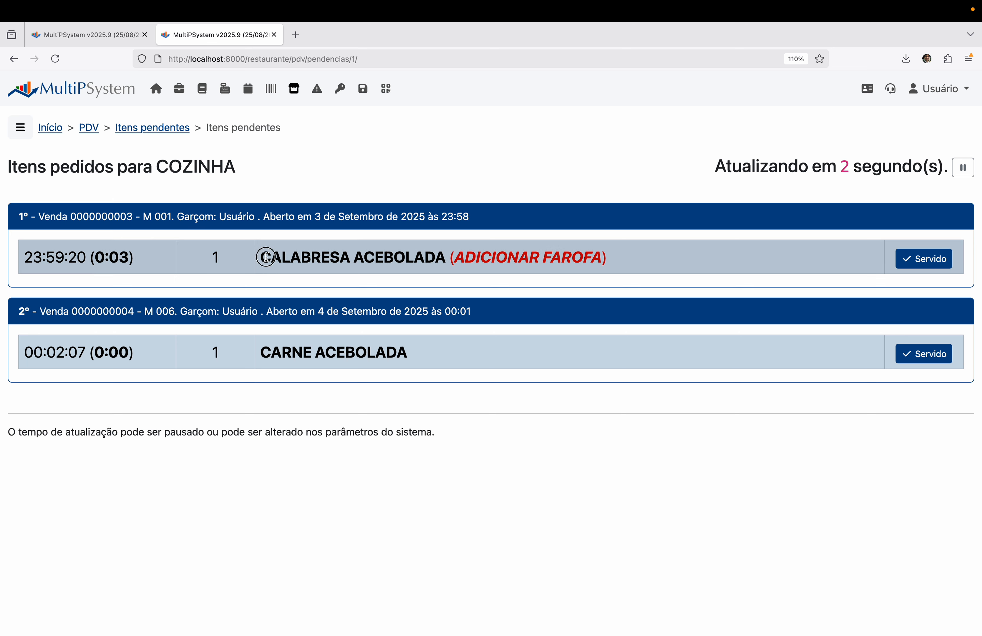
- Review the kitchen's two pending dishes and mark table 001's CALABRESA ACEBOLADA as served
drag(271, 254, 386, 271)
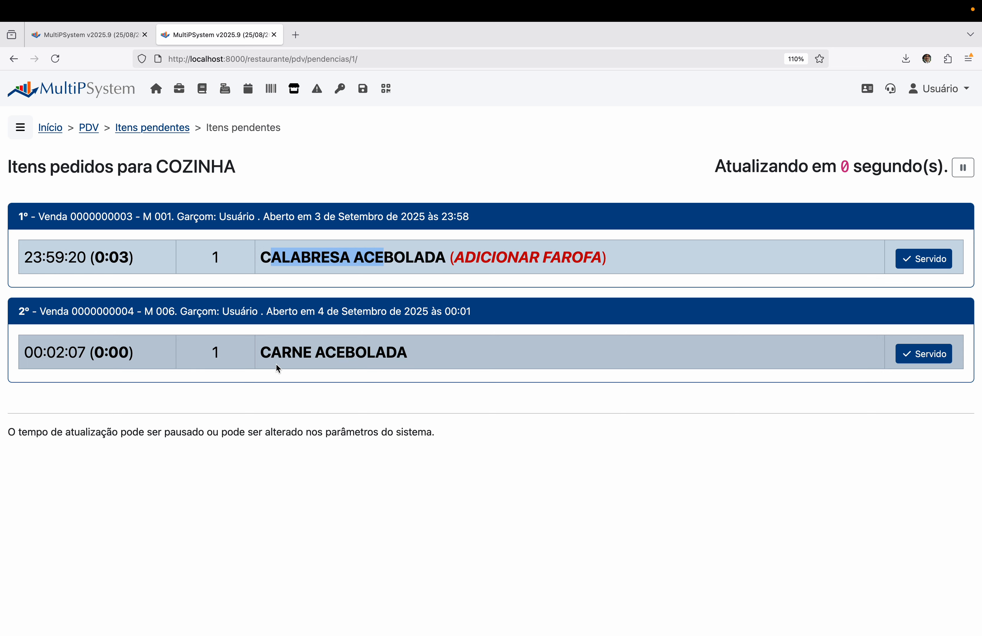
click(300, 357)
drag(300, 357, 386, 356)
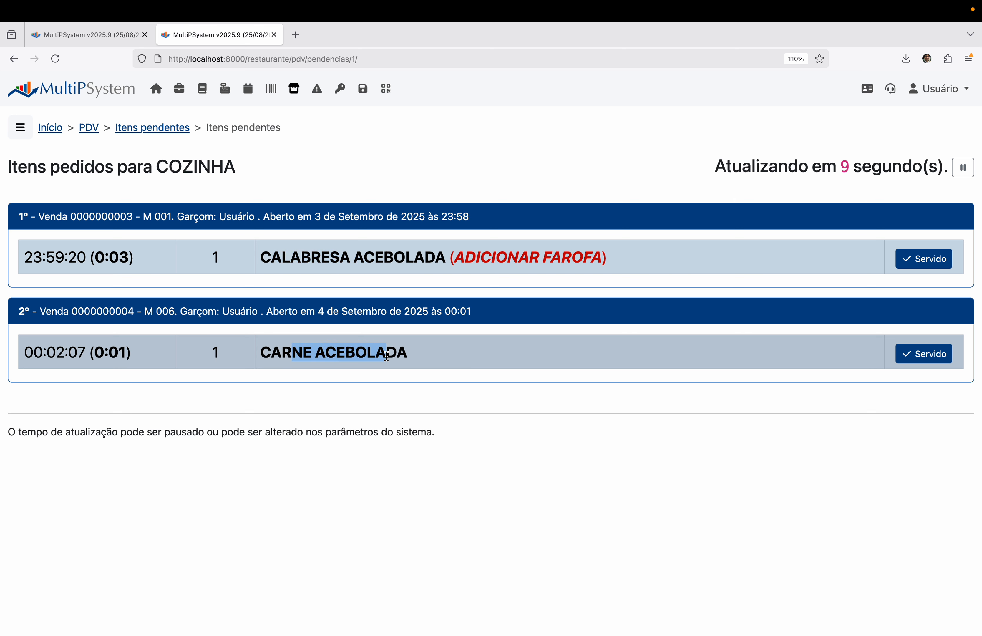
click(469, 447)
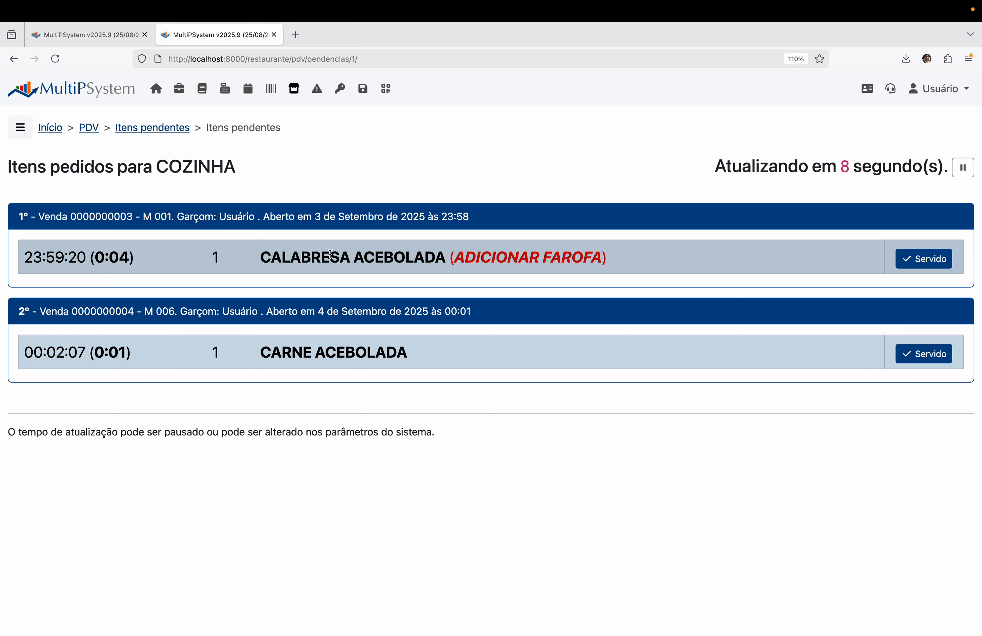
drag(312, 256, 377, 257)
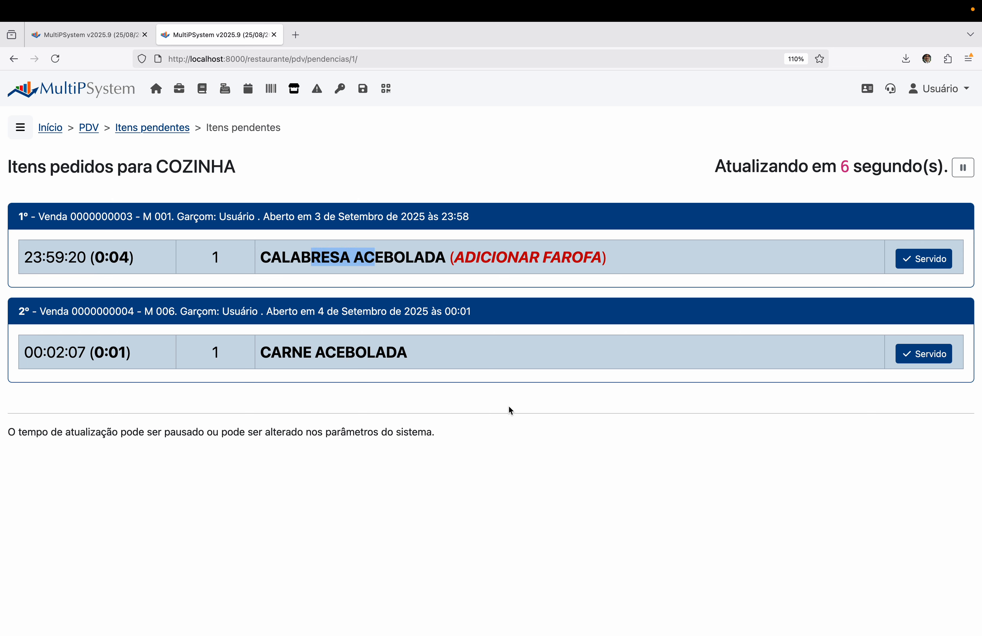
click(562, 442)
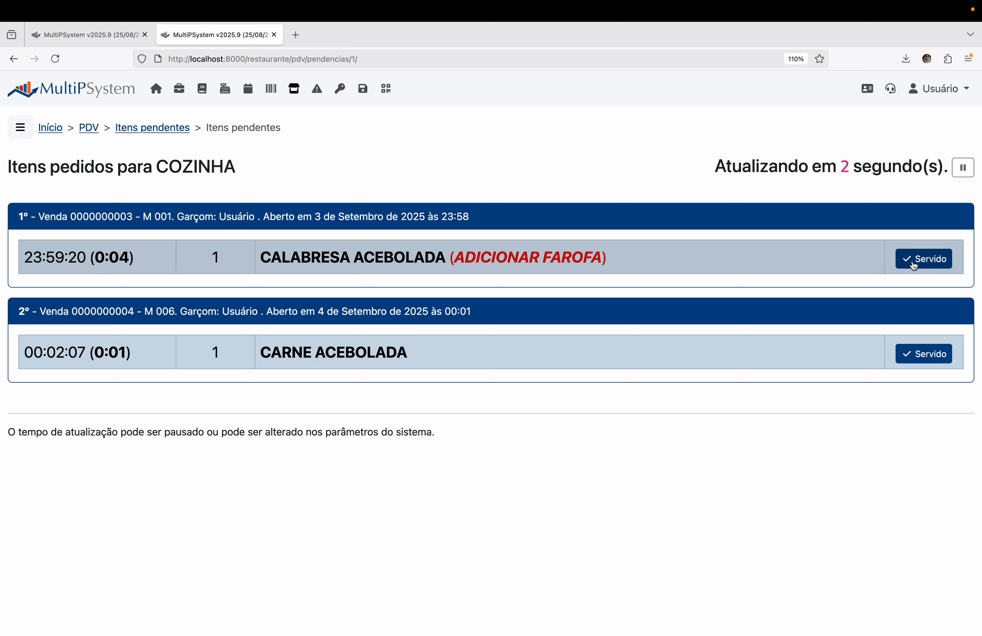
click(930, 267)
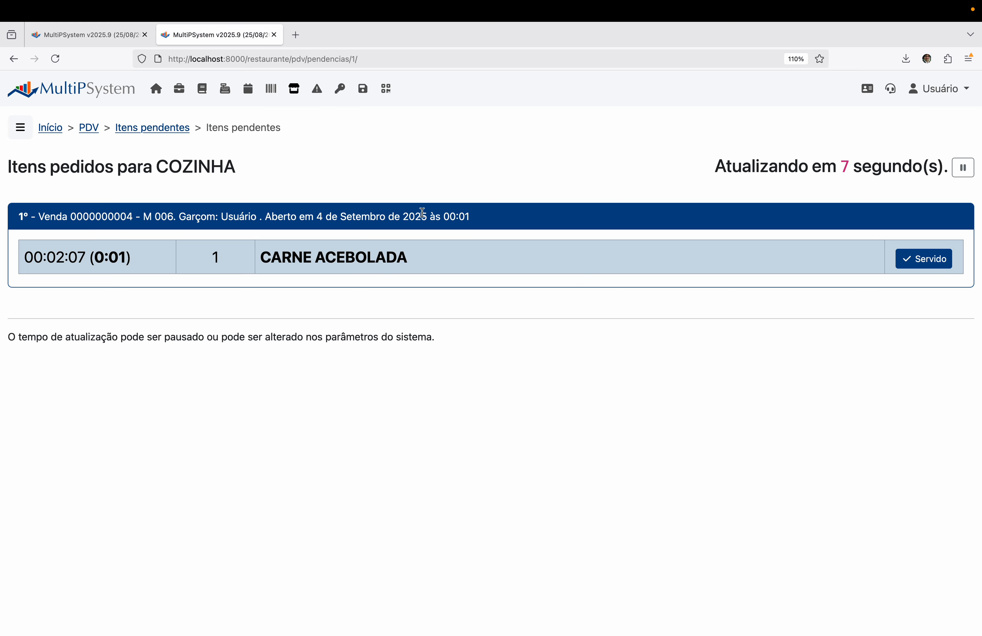
- Open table 001 in the first tab and apply Marcar como Não Servido to its CALABRESA ACEBOLADA
click(119, 32)
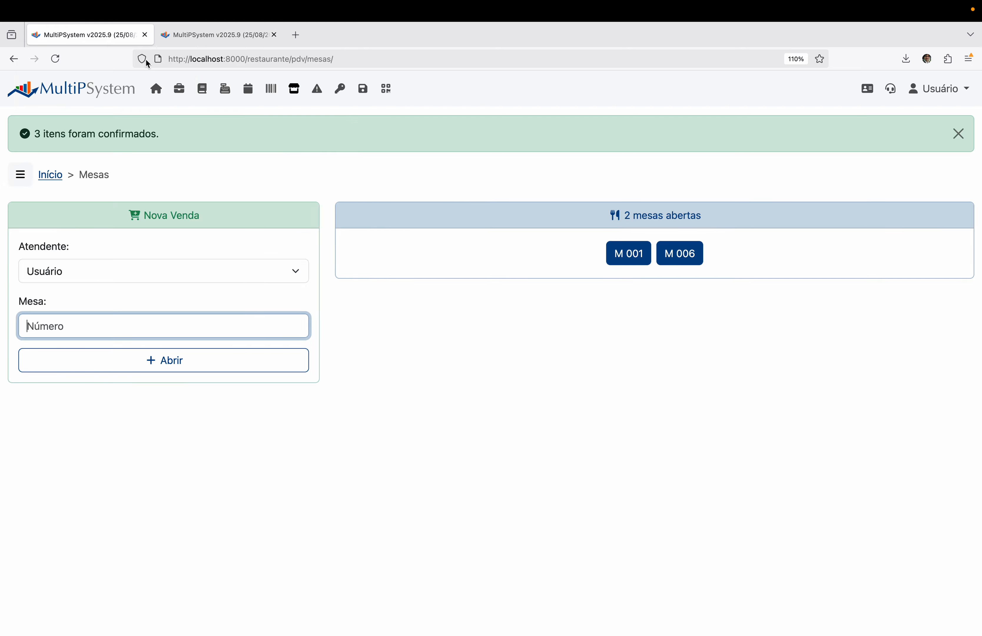
click(628, 254)
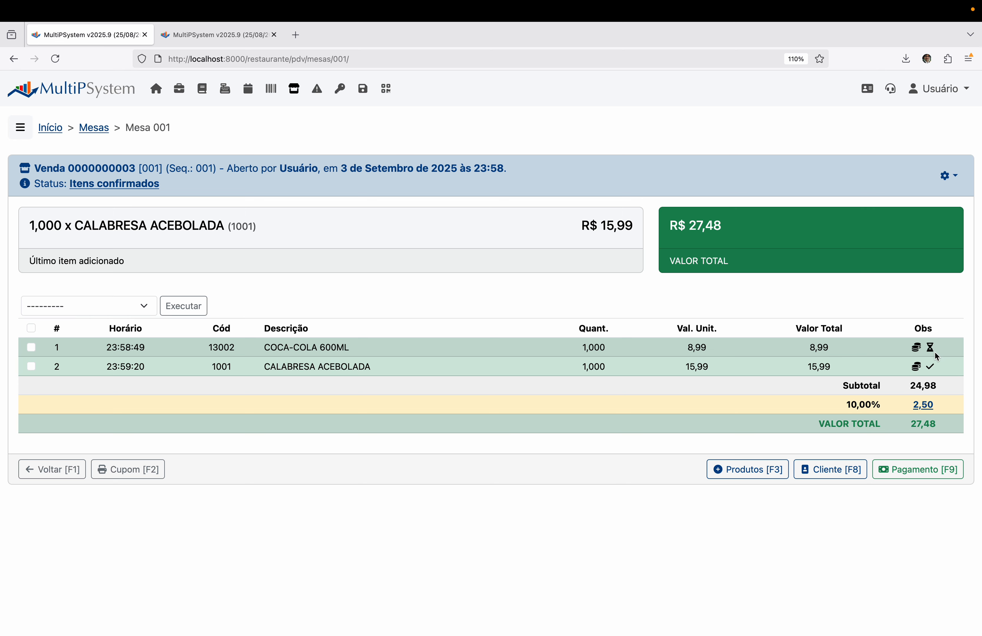
mouse_move(933, 350)
drag(287, 367, 349, 367)
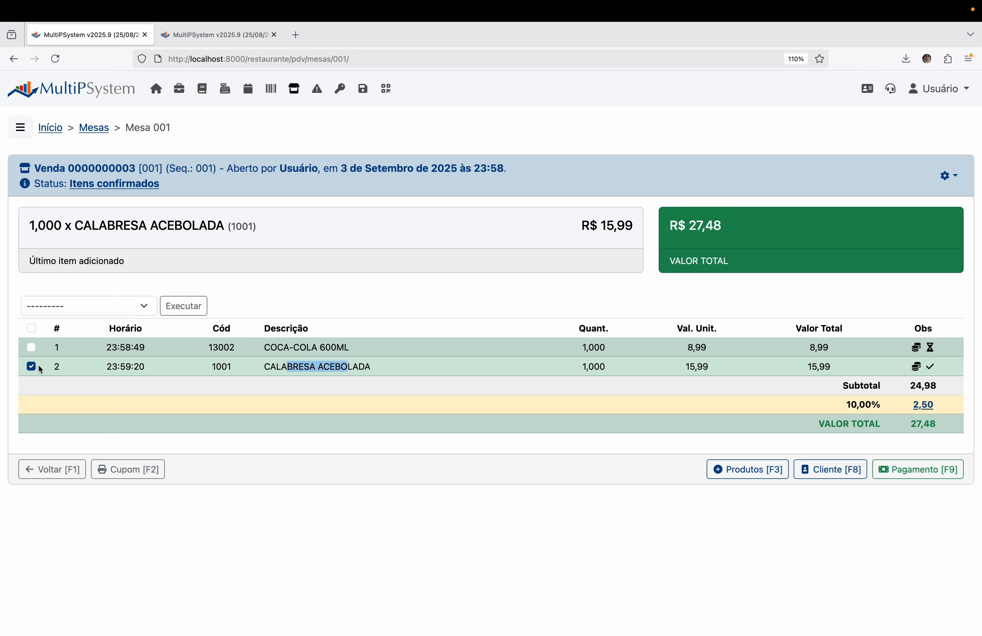
click(60, 310)
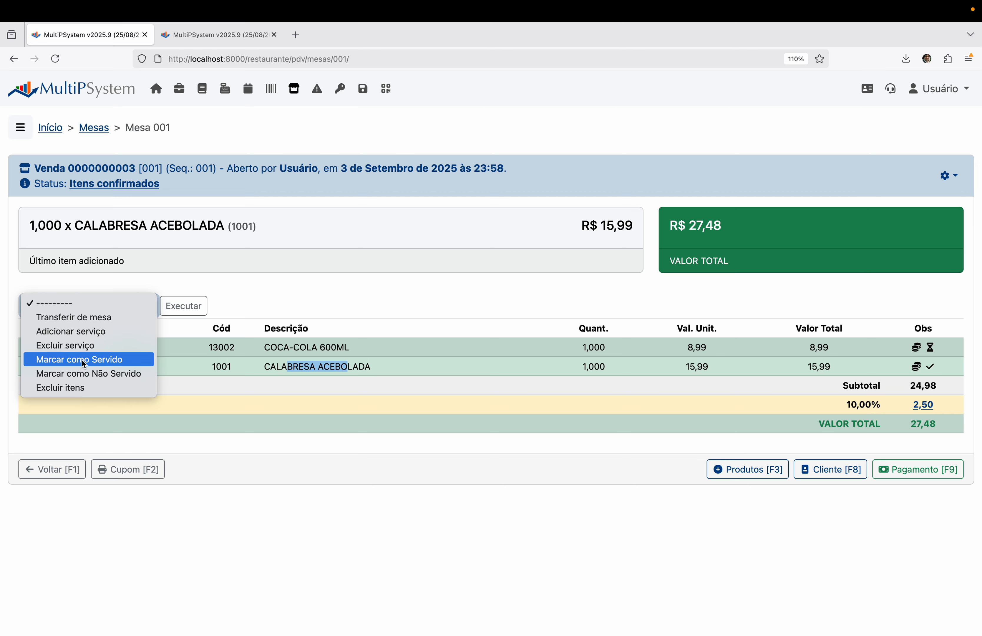
click(83, 373)
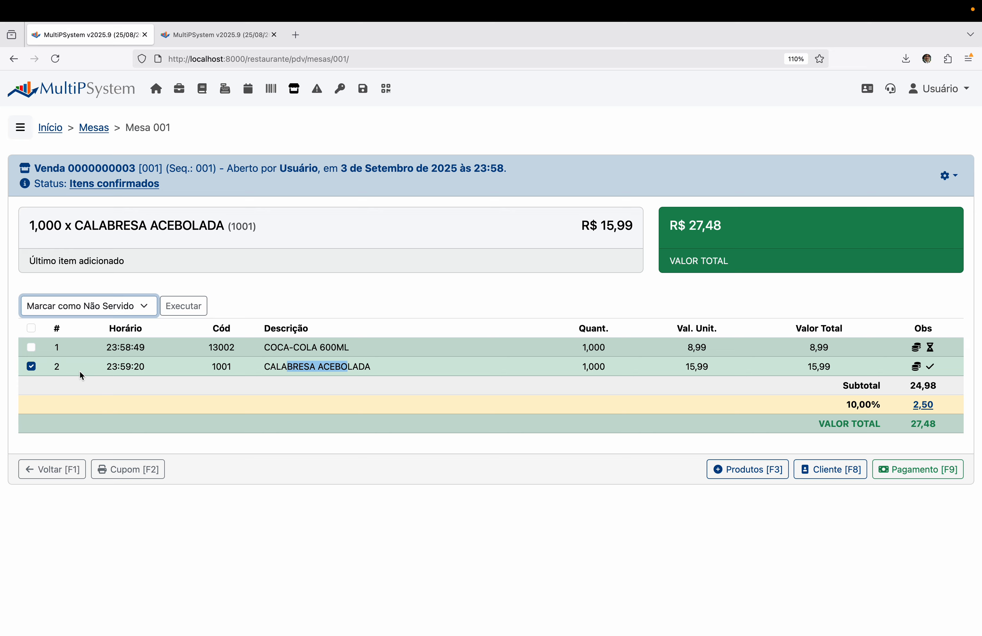
click(175, 306)
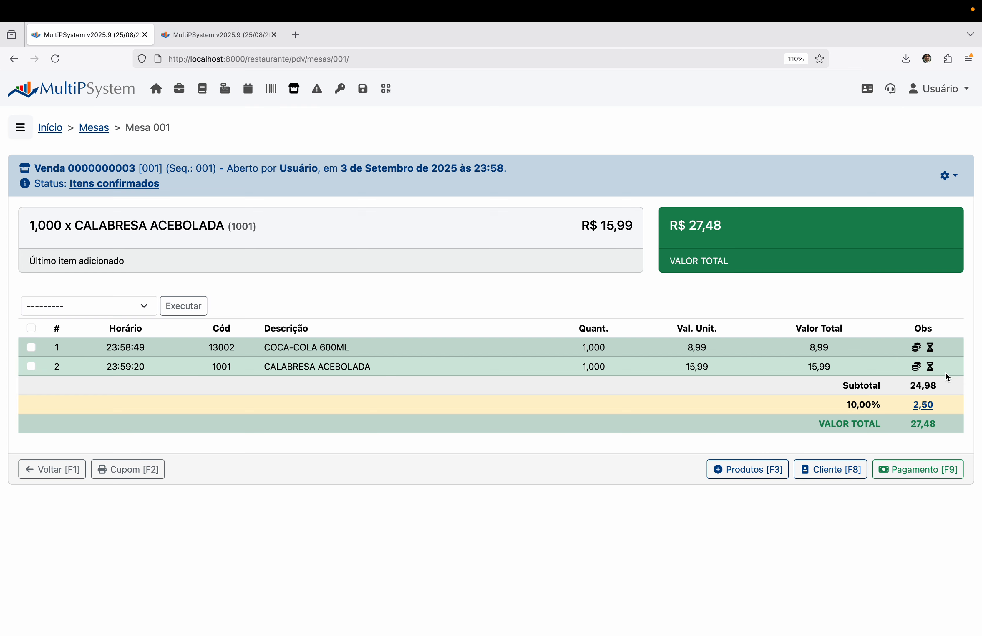
- Check the kitchen's pending list against table 001's order, and mark the CALABRESA ACEBOLADA as served from the kitchen list
click(236, 35)
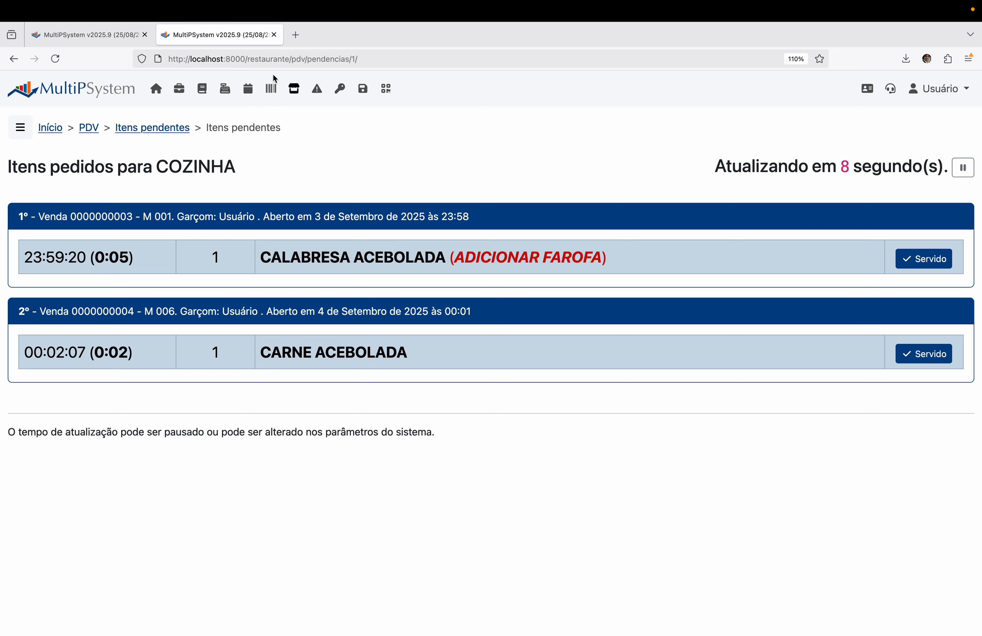
click(125, 36)
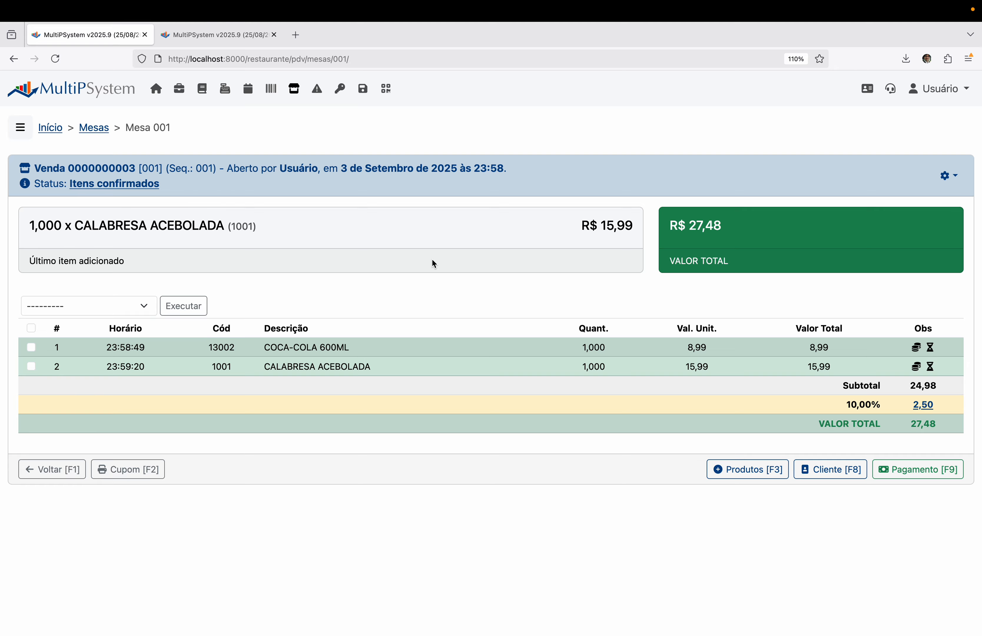
click(222, 51)
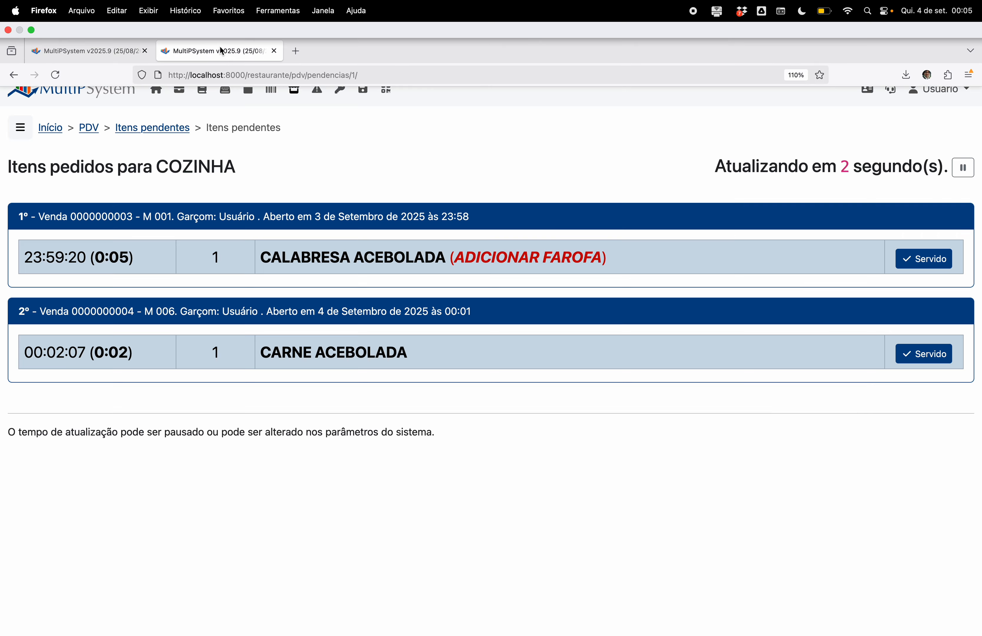
click(918, 258)
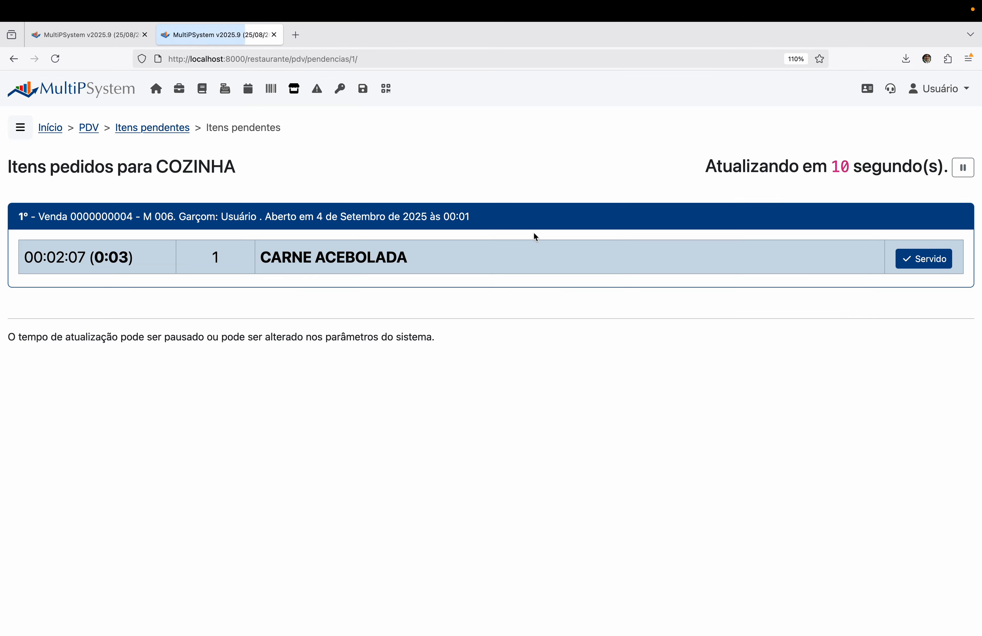
- Search for AG in the first tab, add one ÁGUA MINERAL COM GÁS to table 001's order and confirm it
click(104, 36)
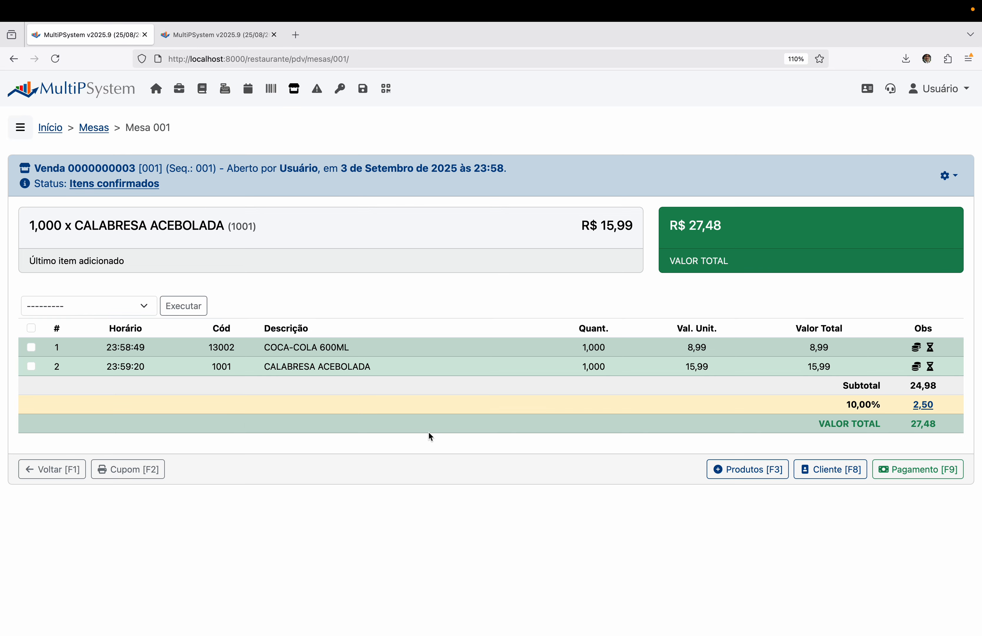
click(759, 476)
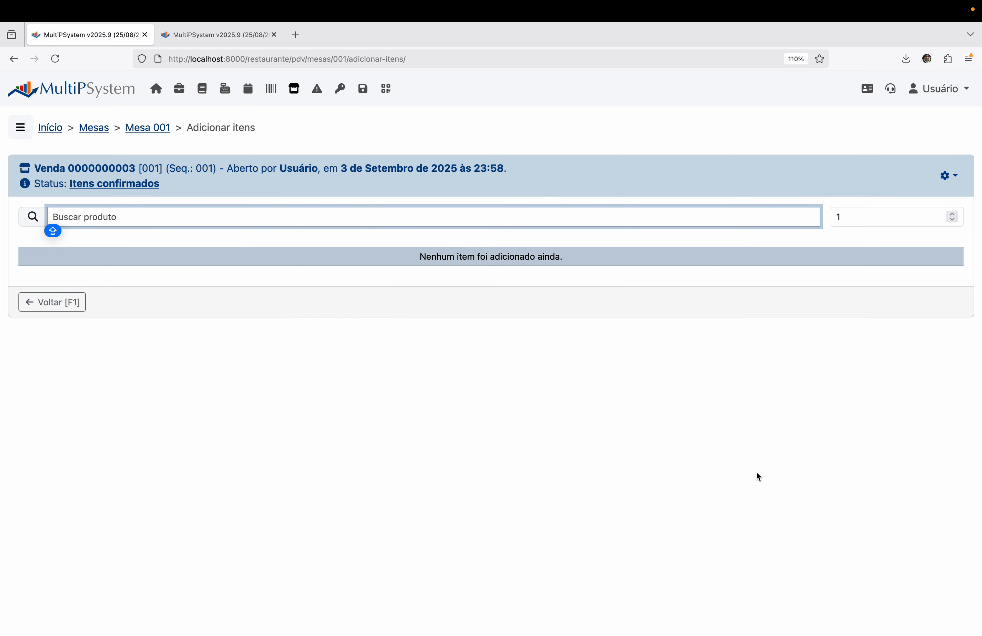
text(AG)
key(Down)
key(Down)
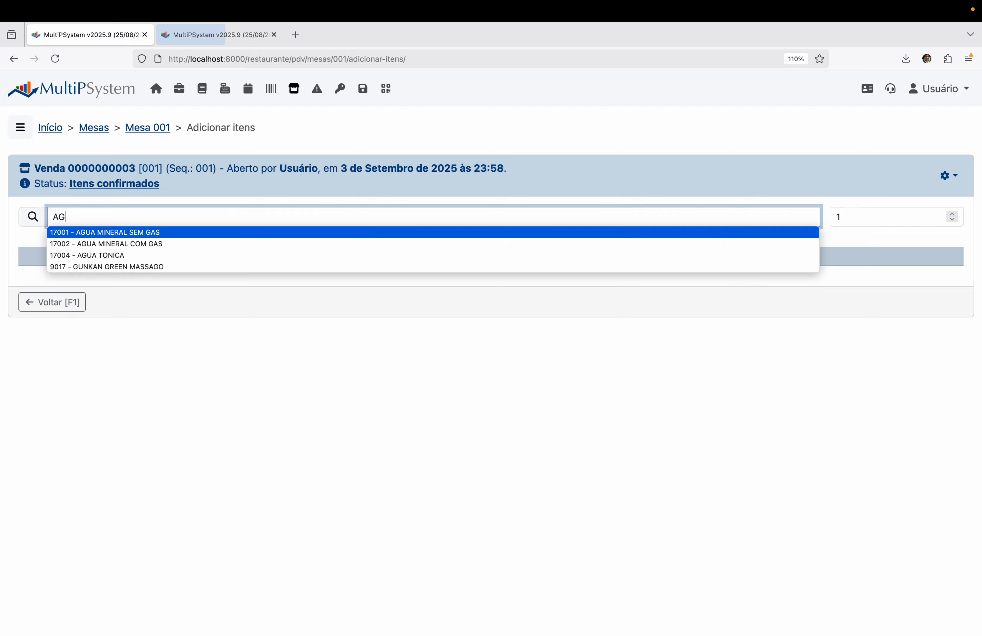
key(Return)
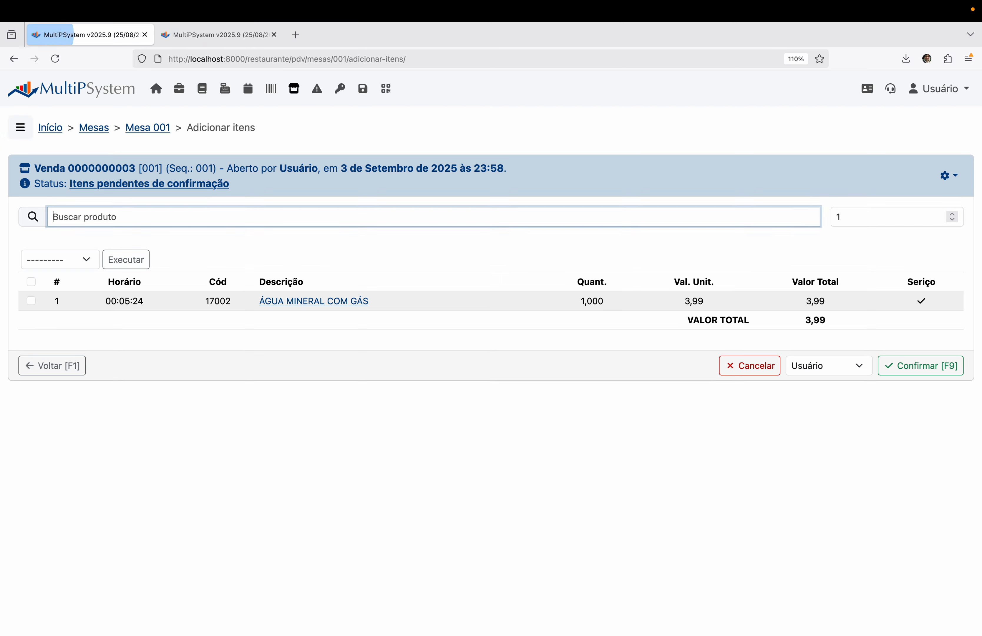
click(902, 365)
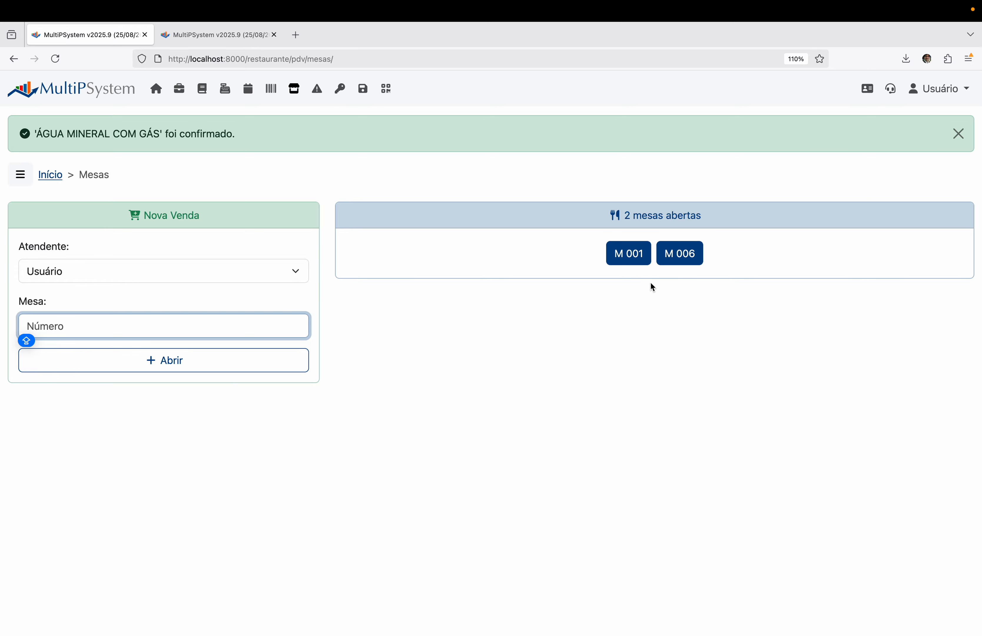
- Reopen table 001, generate its order receipt and return to the order page
click(631, 256)
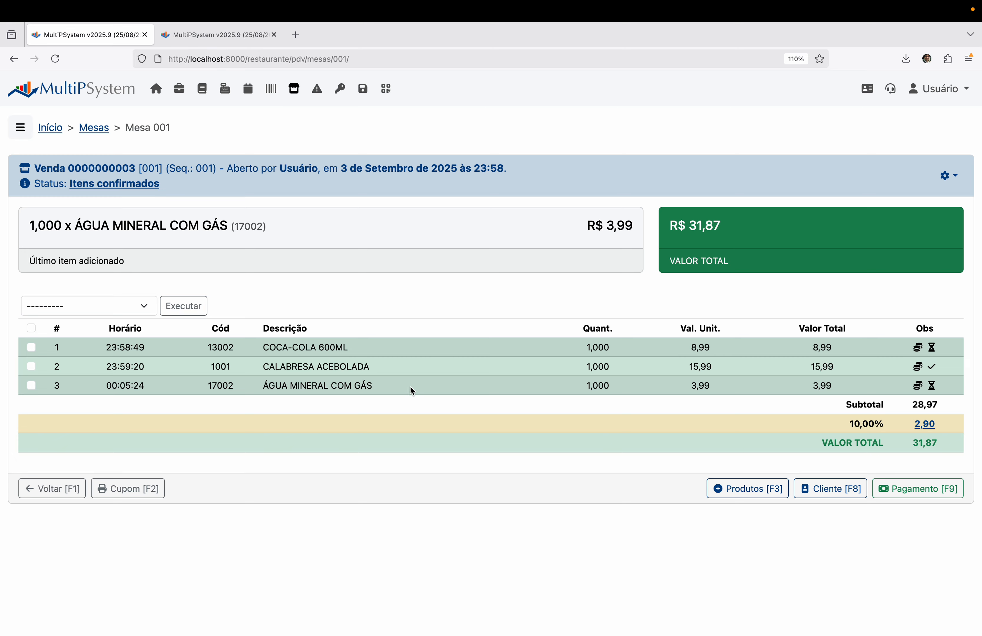
click(133, 493)
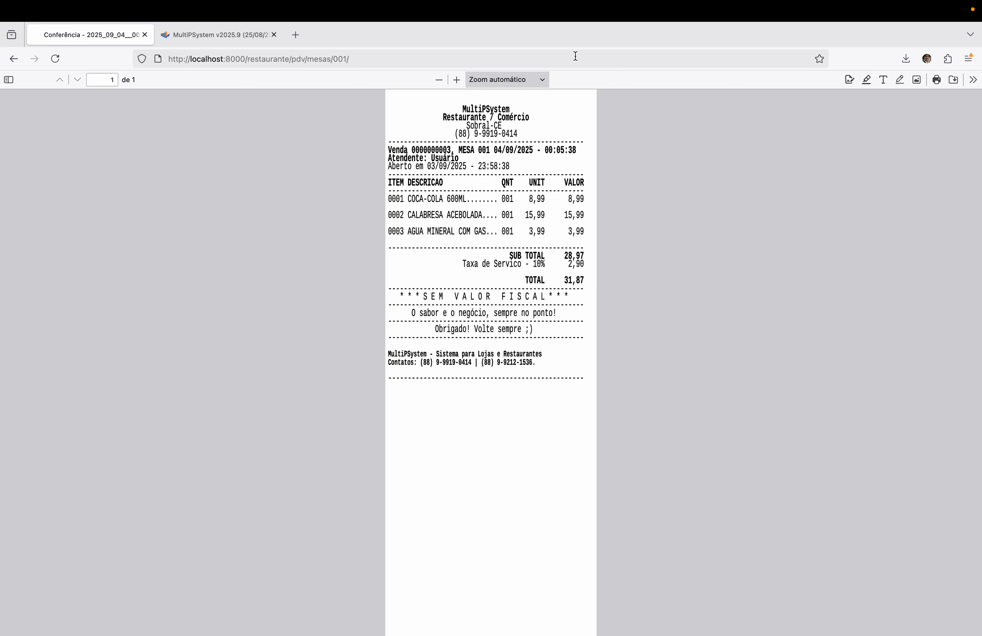
click(60, 59)
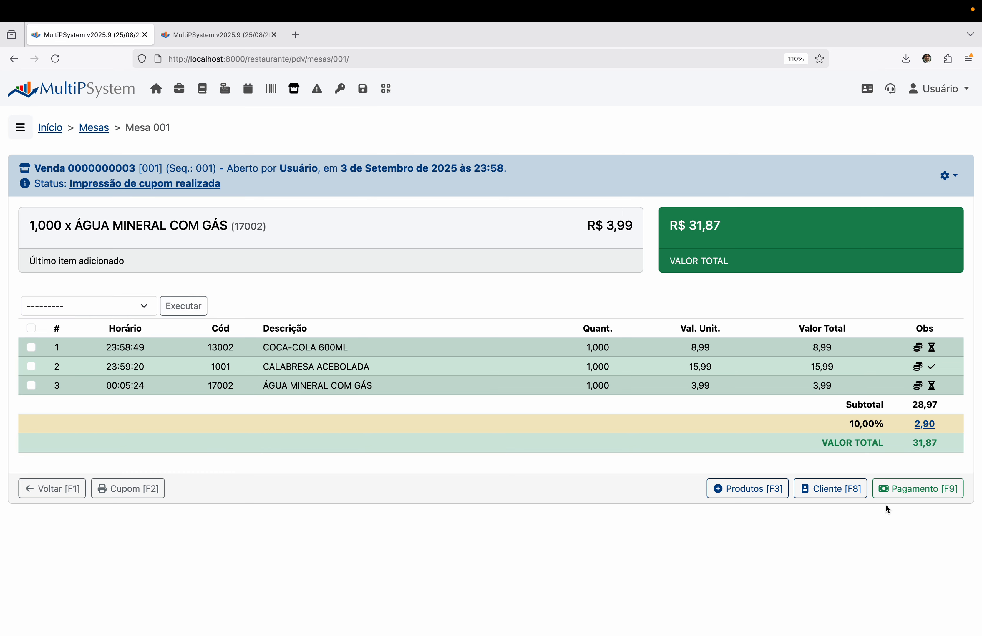
- Open table 001's payment page, review the payment methods and add a Dinheiro payment of 20
click(913, 491)
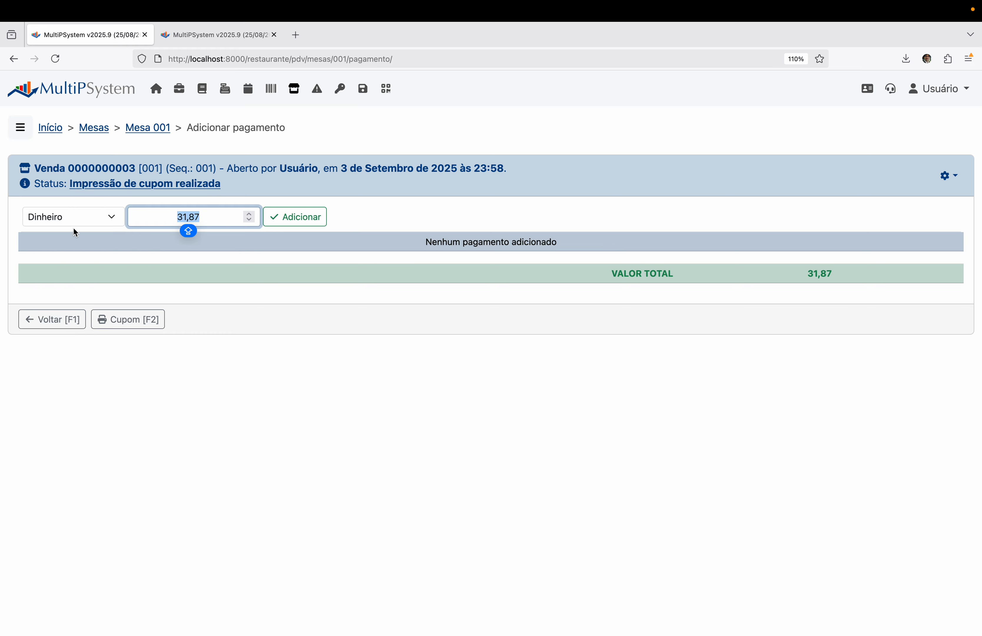
click(91, 216)
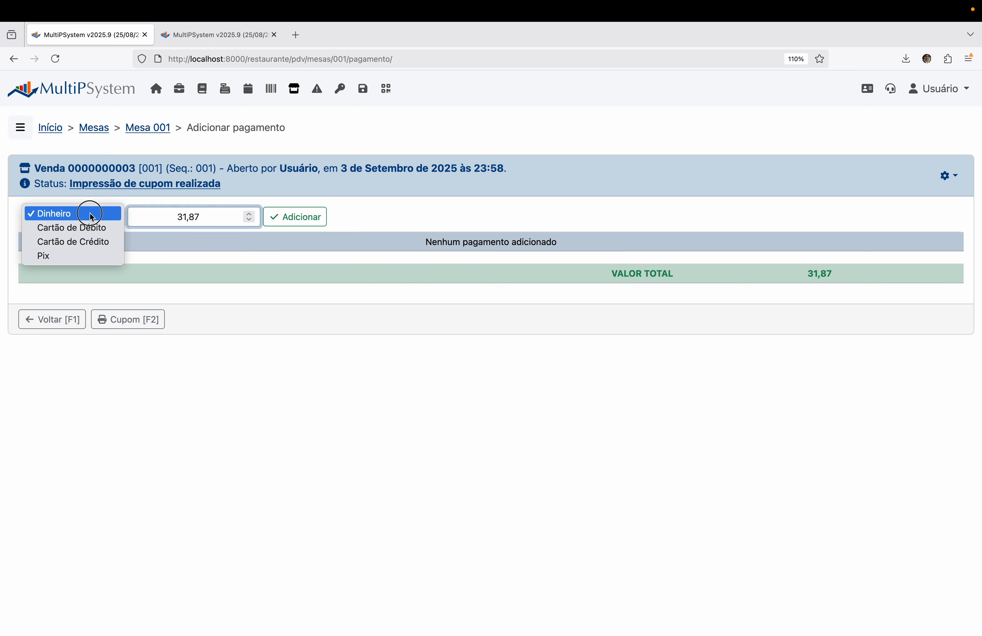
click(215, 313)
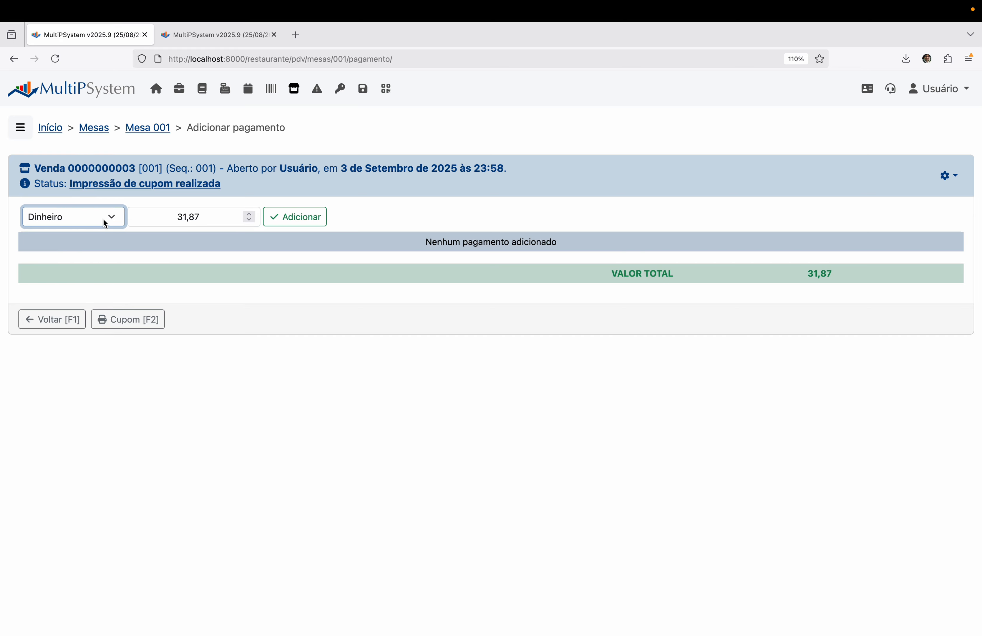
click(208, 219)
text(20)
key(Return)
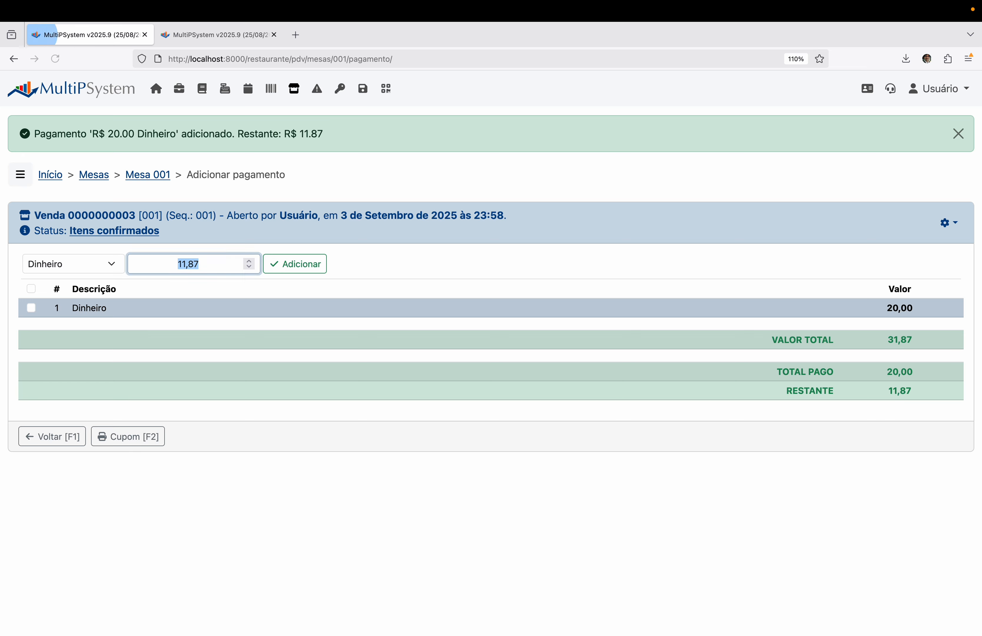
- Add a Pix payment of 11,87 for the remaining amount and close table 001's order
click(103, 268)
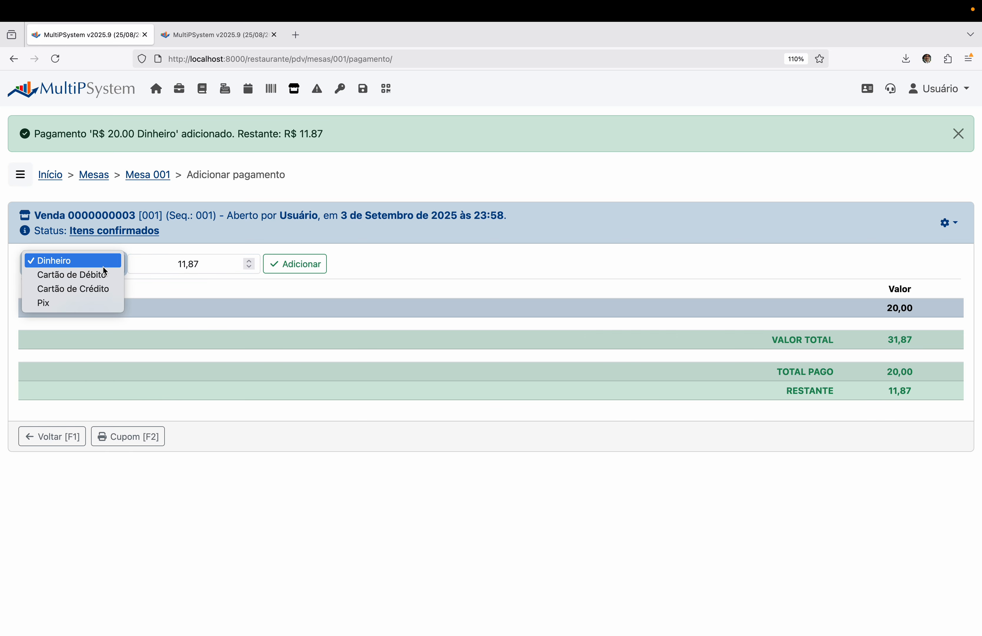
click(92, 304)
click(307, 264)
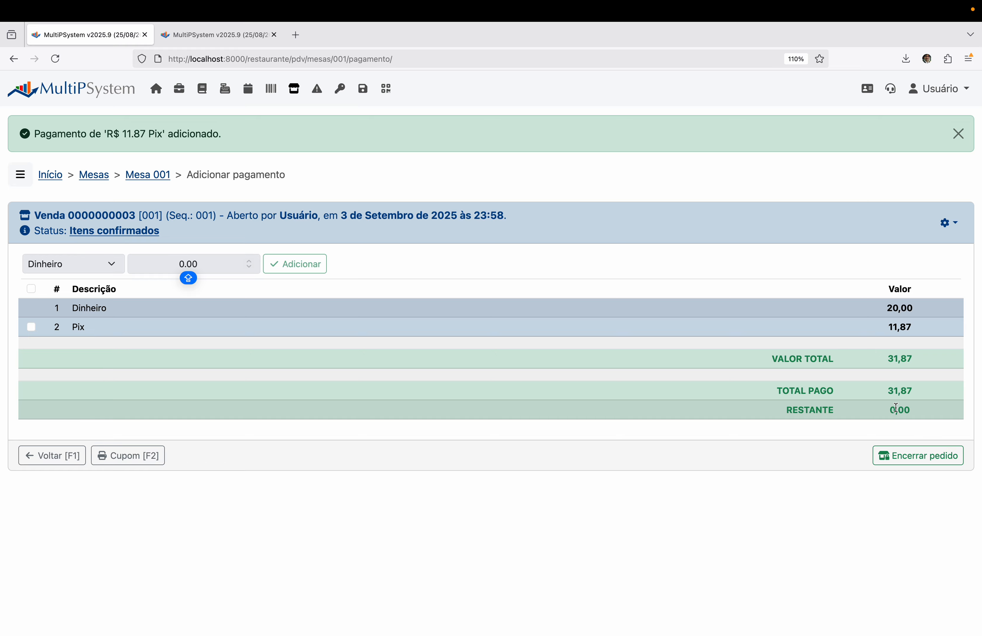
click(907, 457)
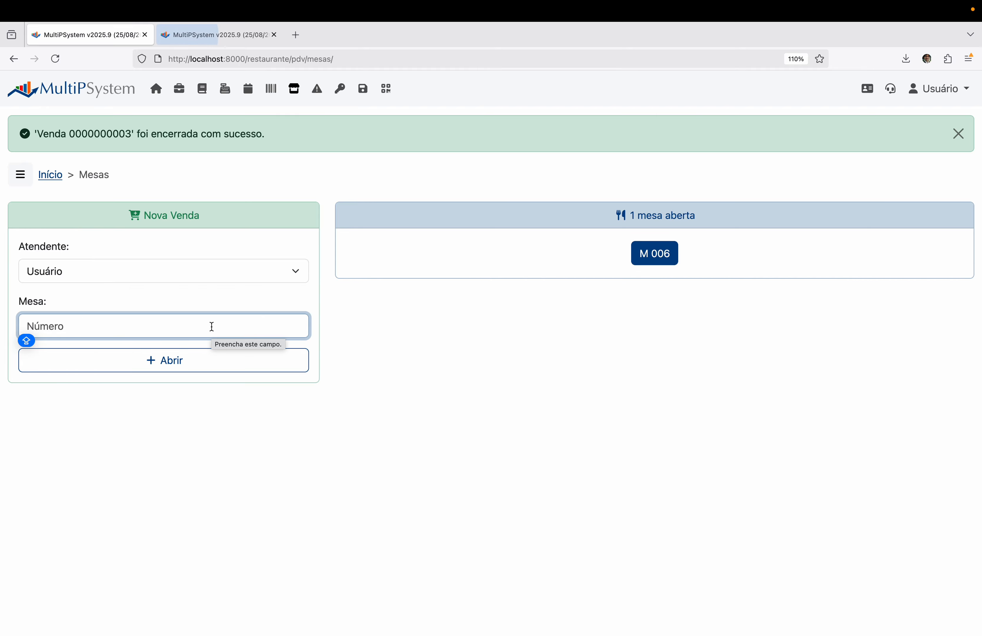
- Open the Caixa module and review the sales total, the Dinheiro and Pix receipts and the cash total of the open register
click(102, 92)
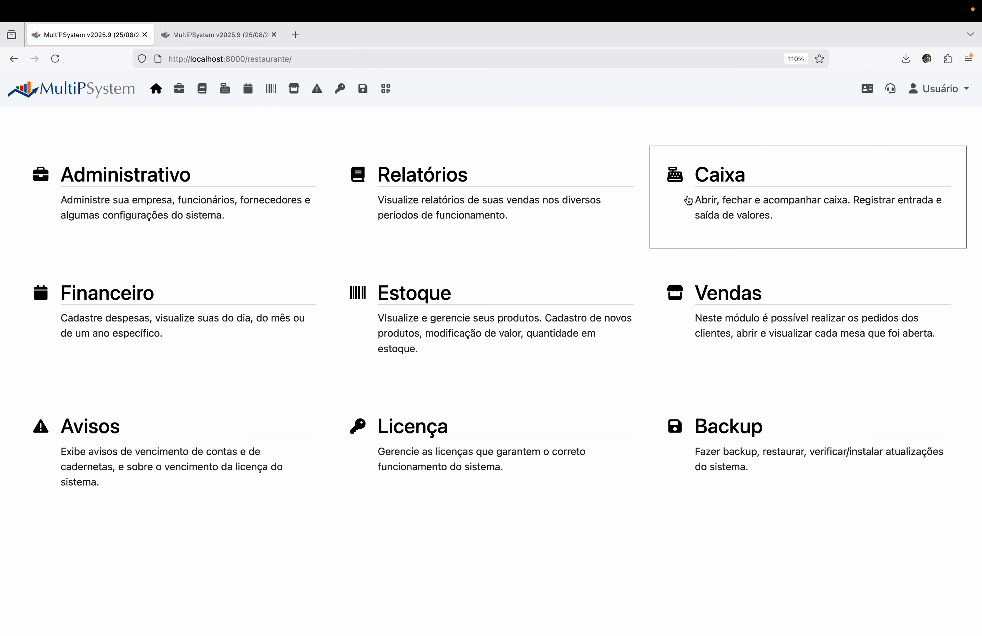
click(740, 197)
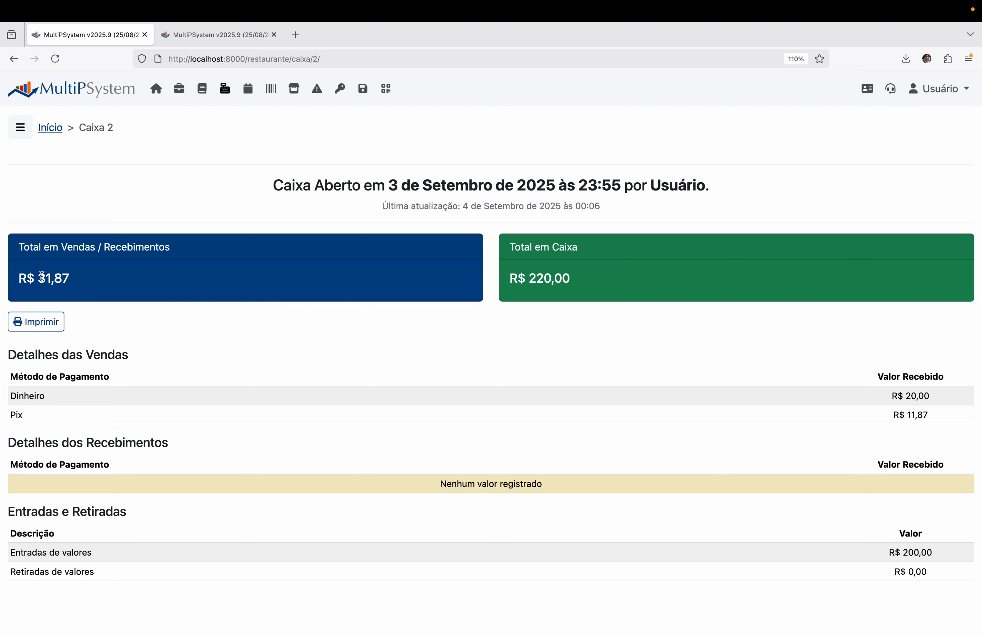
drag(39, 279, 70, 279)
drag(17, 396, 42, 398)
click(913, 394)
drag(912, 416, 924, 415)
drag(529, 280, 572, 280)
scroll(800, 367, down, 2)
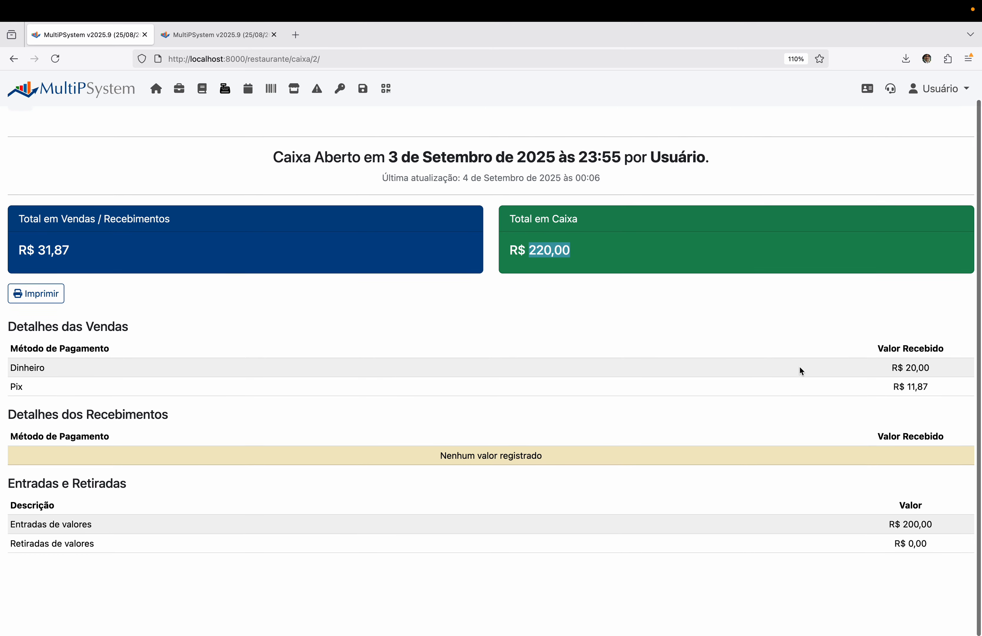
scroll(599, 350, down, 1)
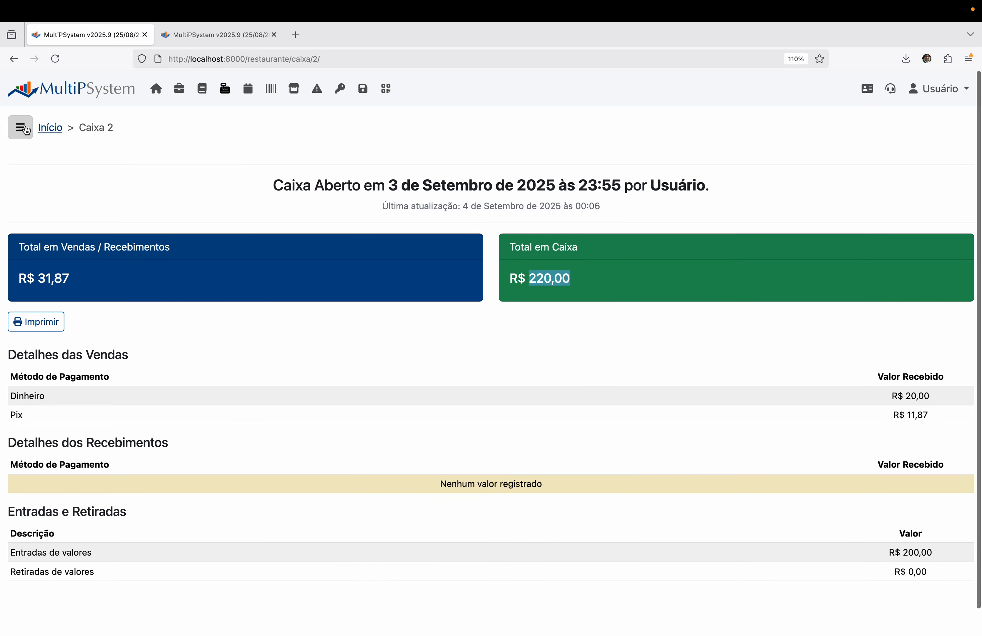
- Open table 006's payment page from Vendas, add a Cartão de Débito payment of 41,79 and close the order
click(76, 91)
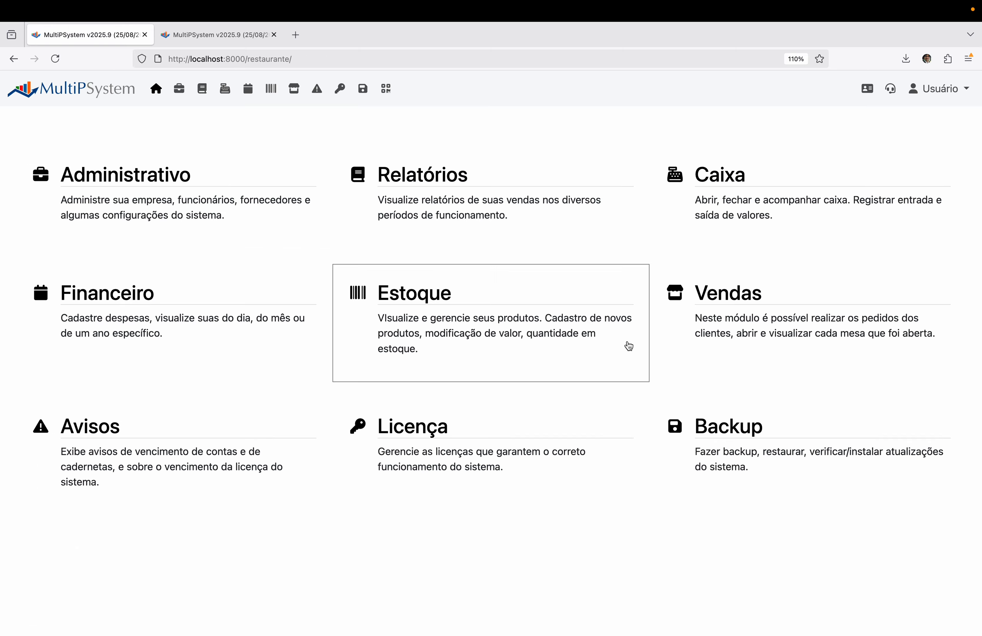
click(721, 329)
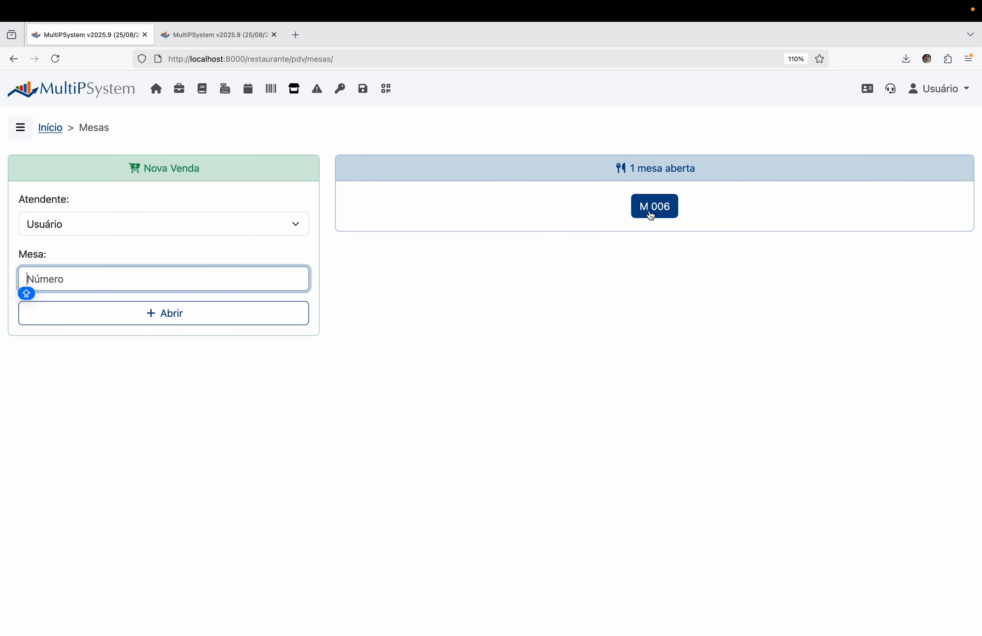
click(650, 209)
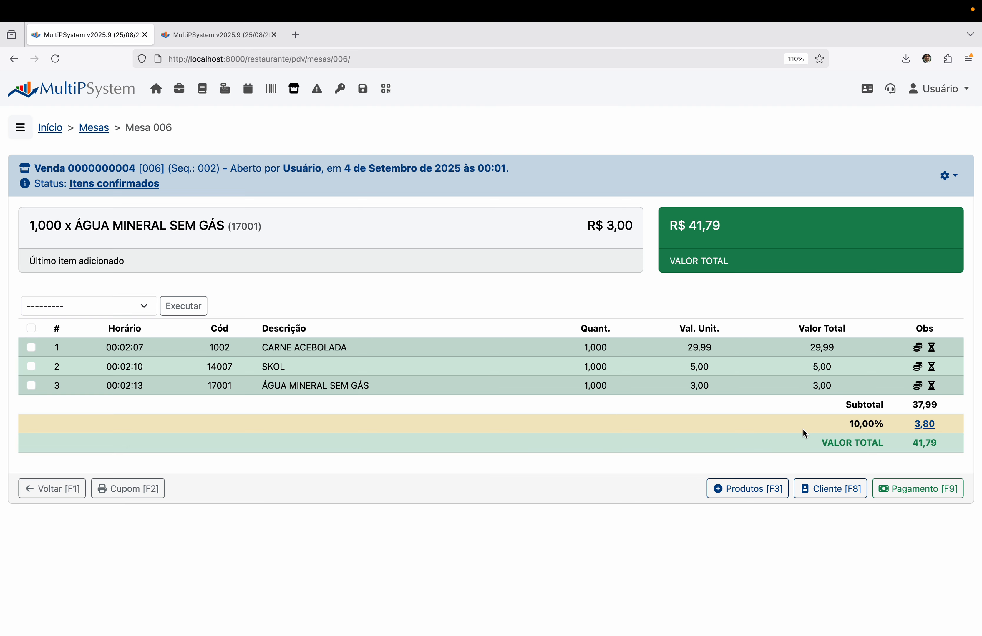
click(918, 489)
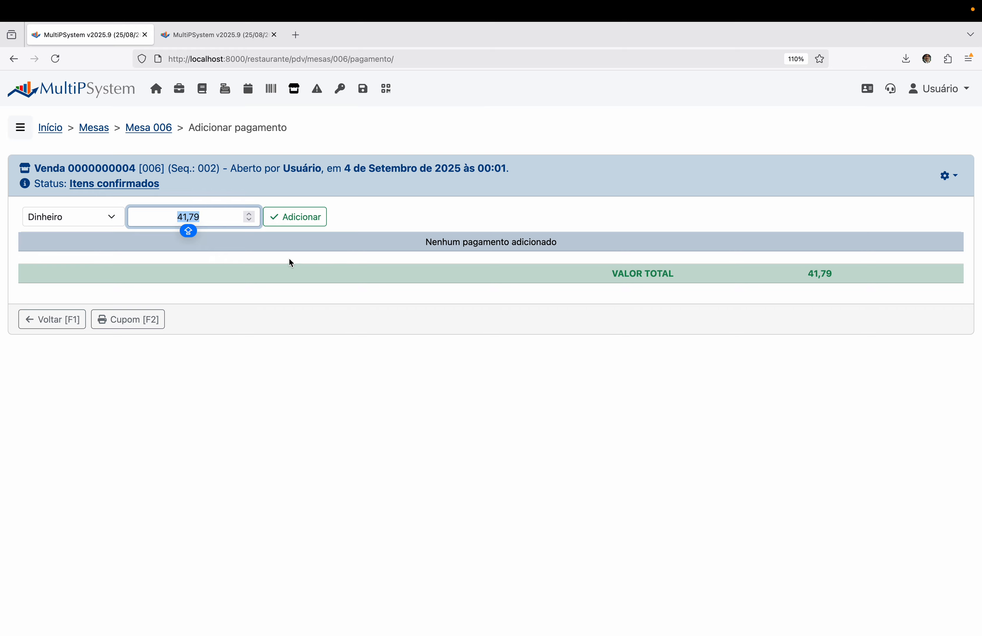
click(85, 223)
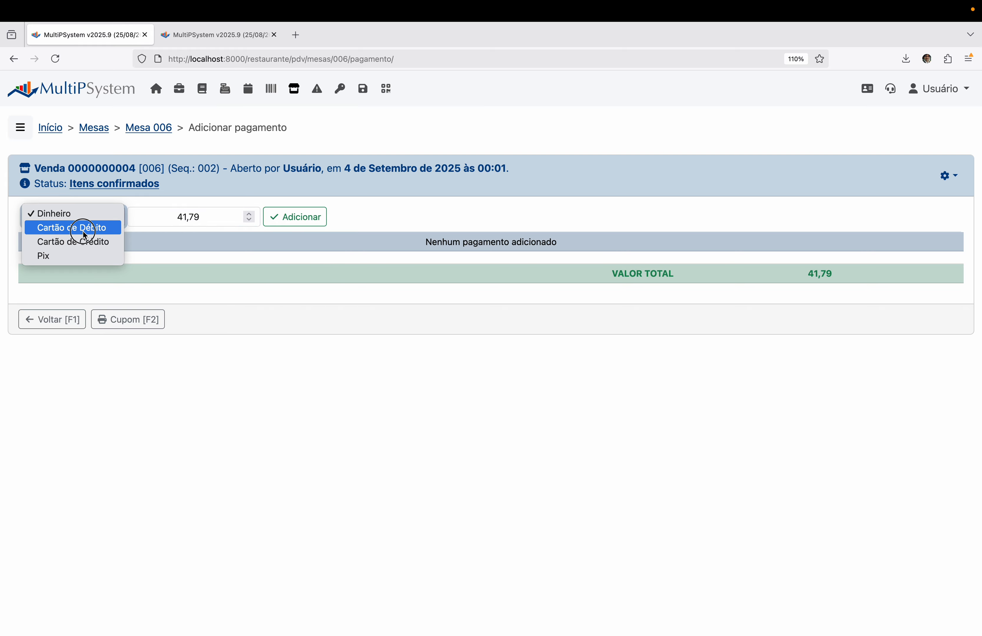
click(85, 231)
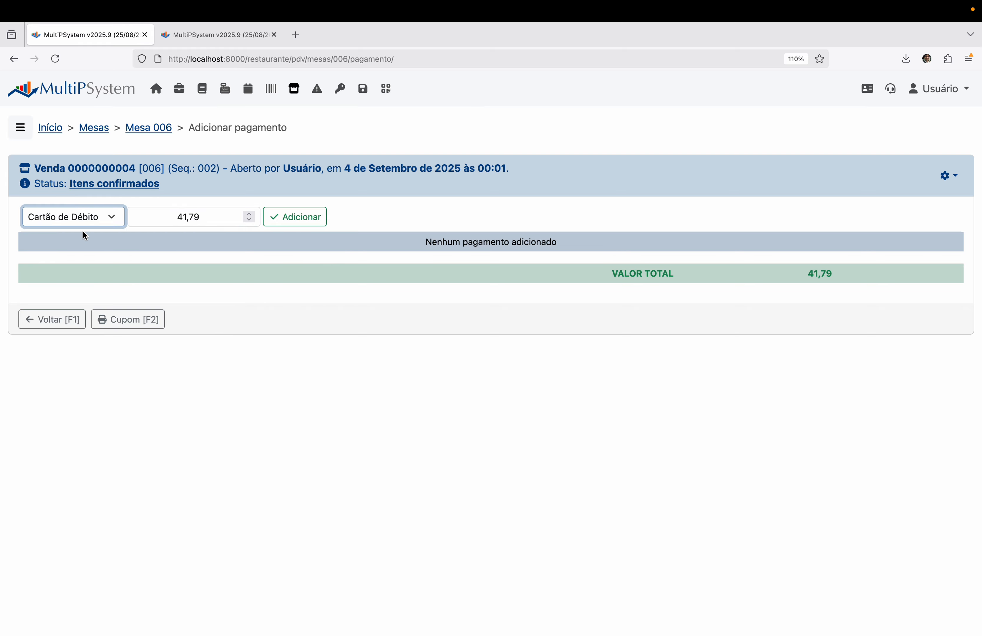
click(295, 222)
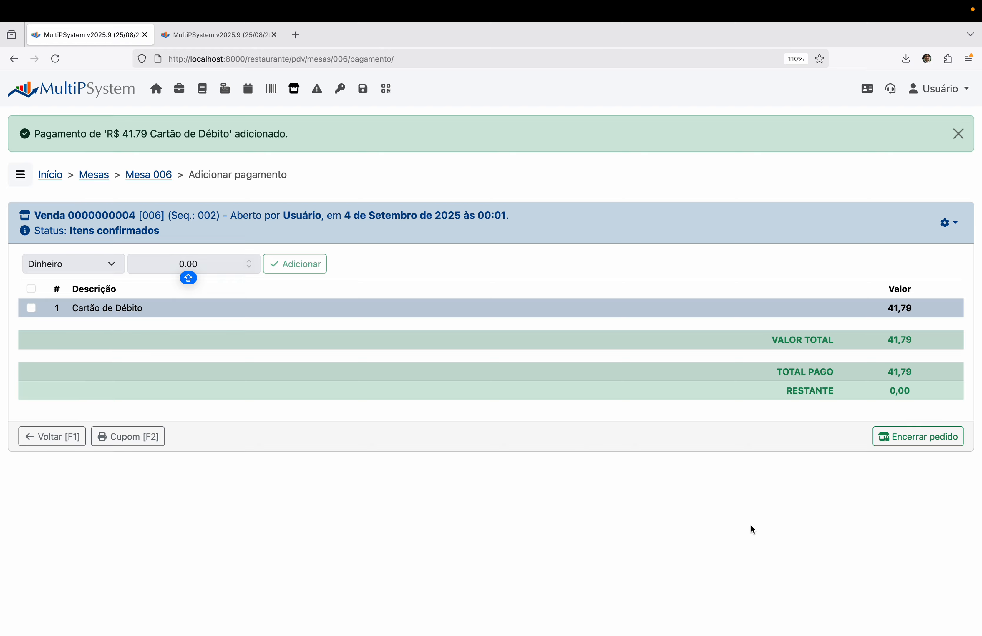
click(905, 443)
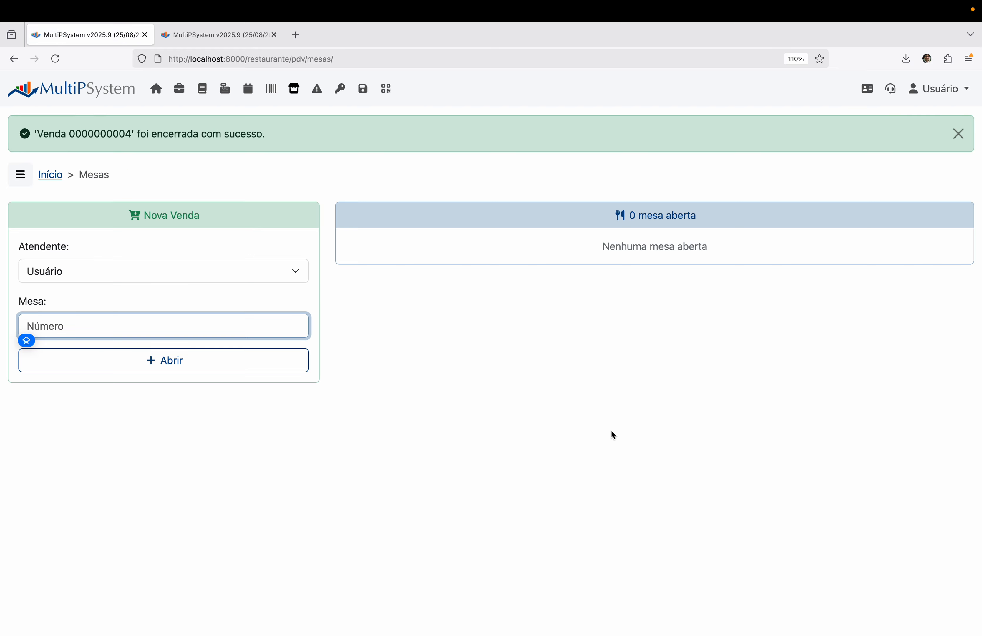
- Reopen the Caixa module and check the updated sales total and the Débito entry in the sales details
click(82, 89)
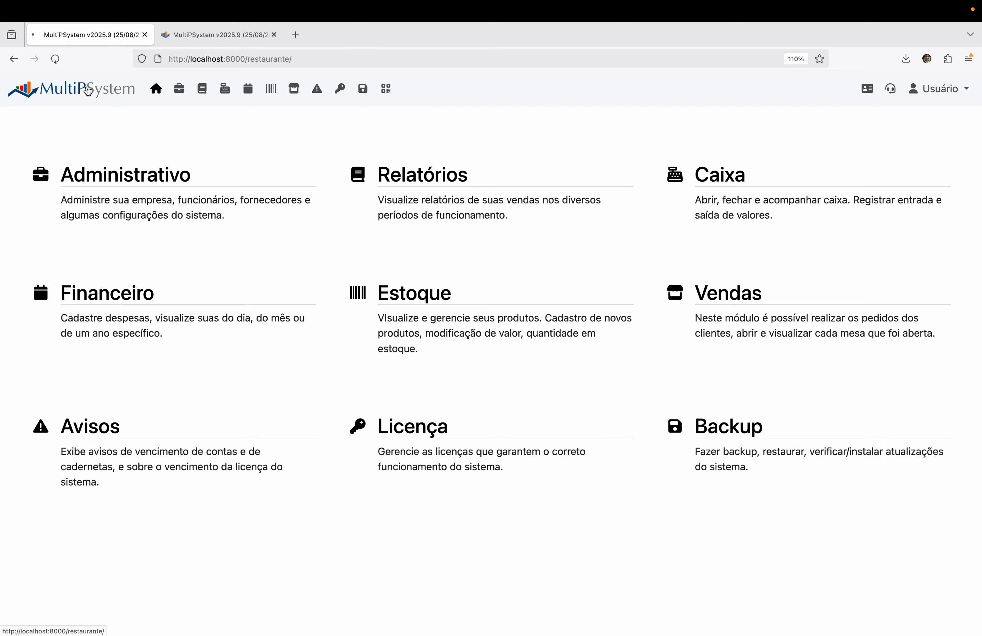
click(746, 182)
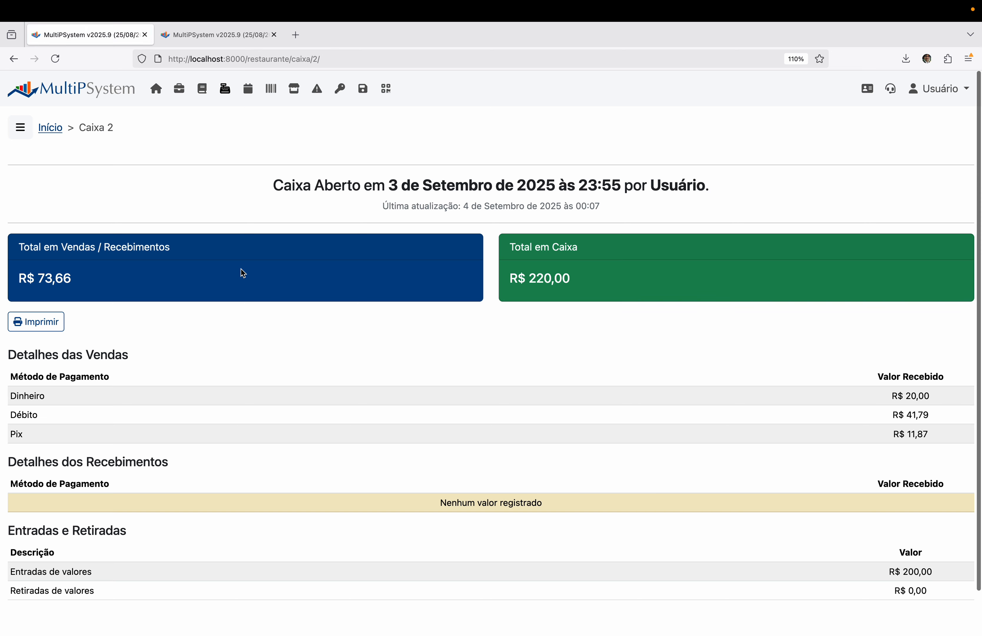
drag(47, 281, 61, 280)
double_click(27, 415)
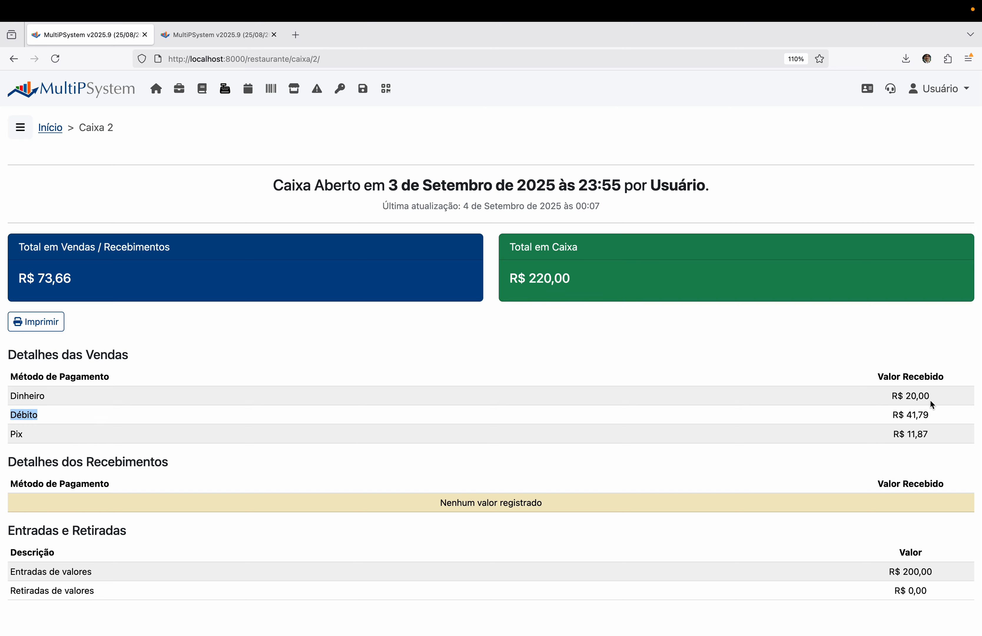
scroll(848, 425, down, 1)
scroll(848, 425, up, 1)
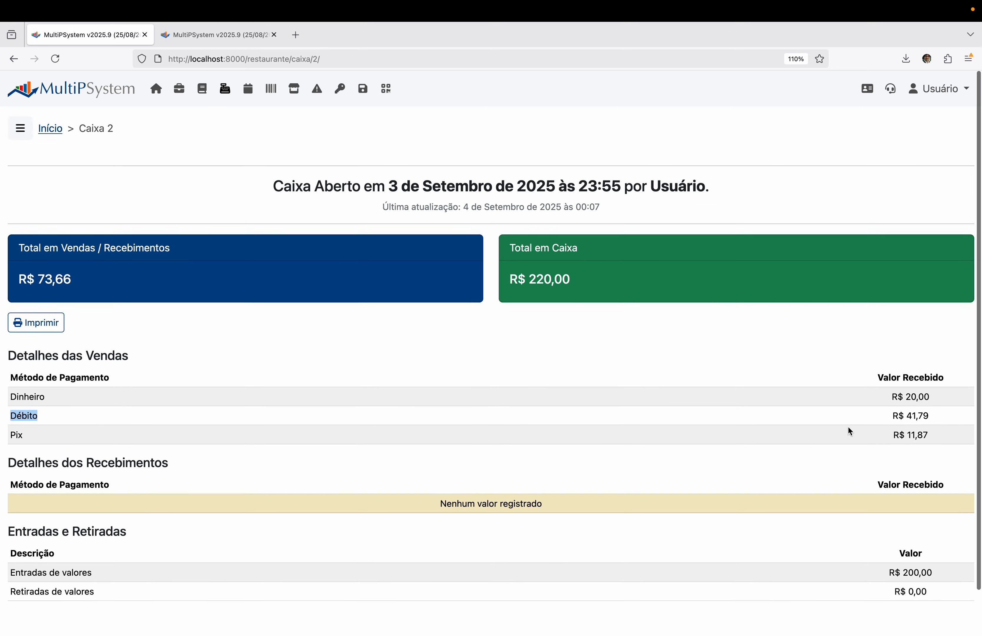
click(789, 397)
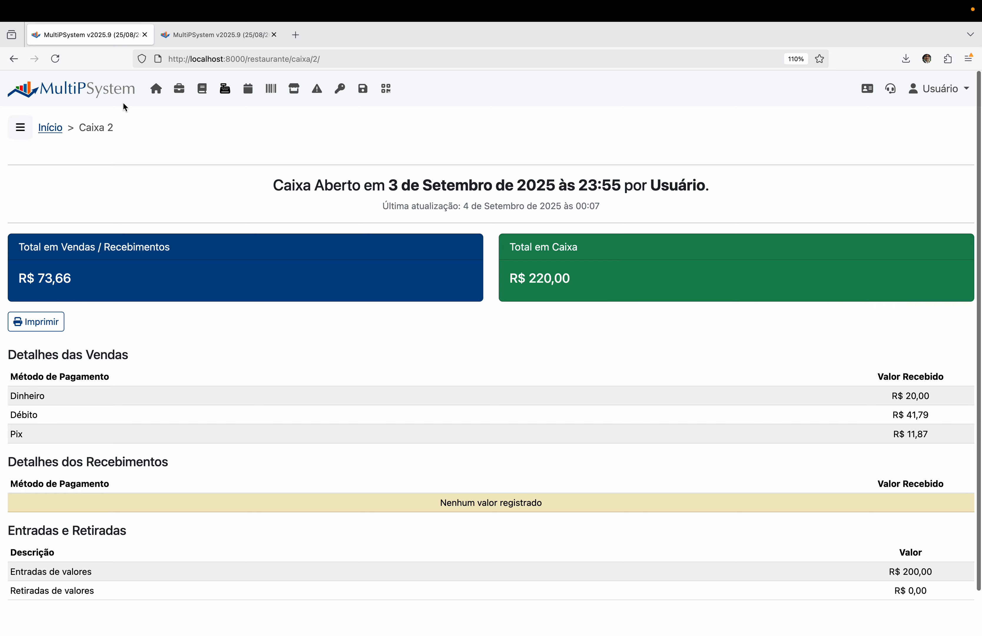
- Go to the Balcão section of Vendas and open a new counter sale
click(111, 96)
click(722, 287)
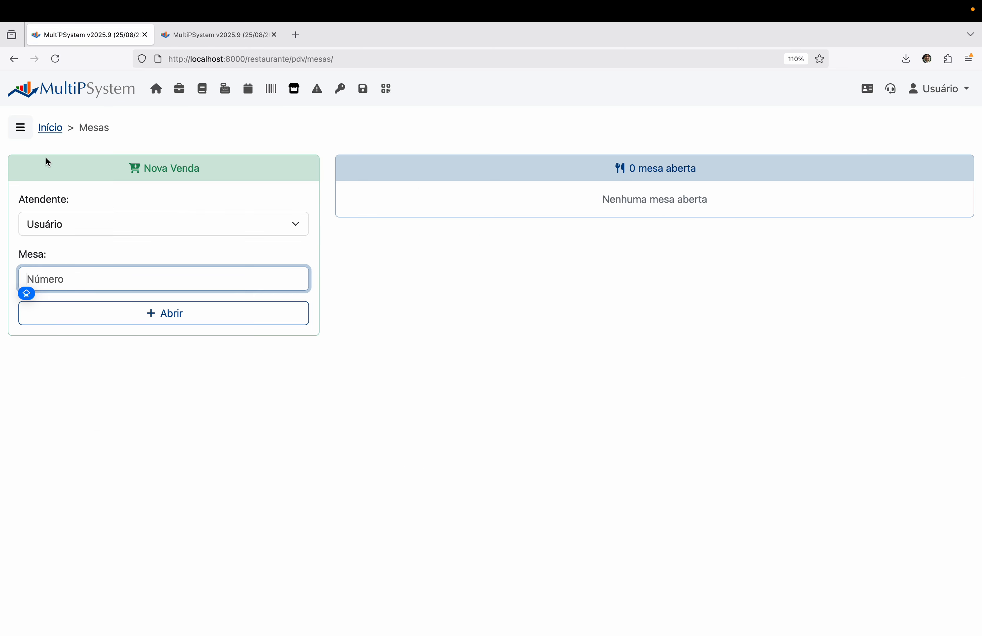
click(20, 127)
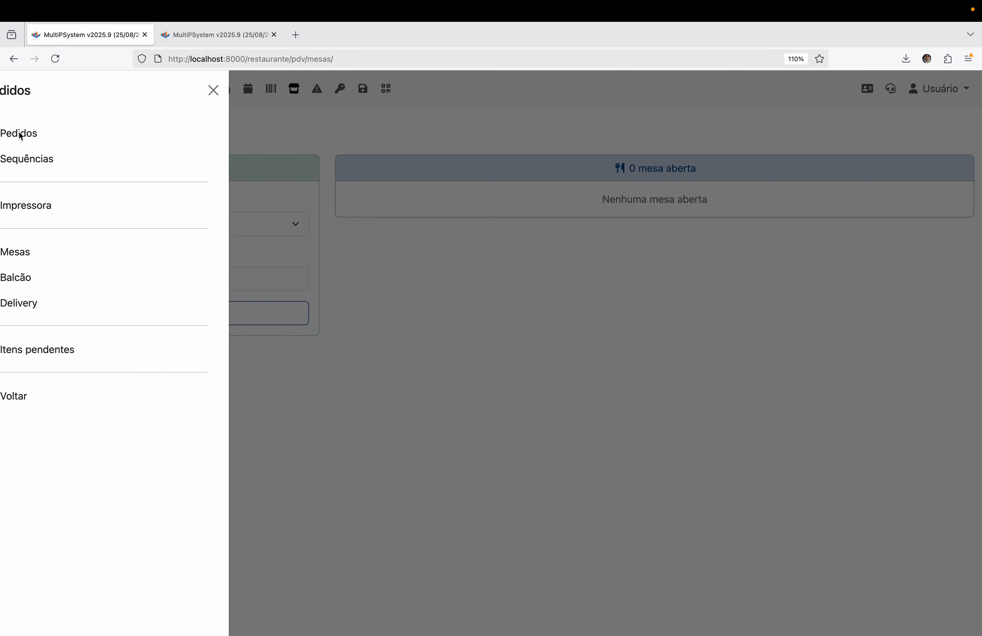
click(48, 283)
click(171, 226)
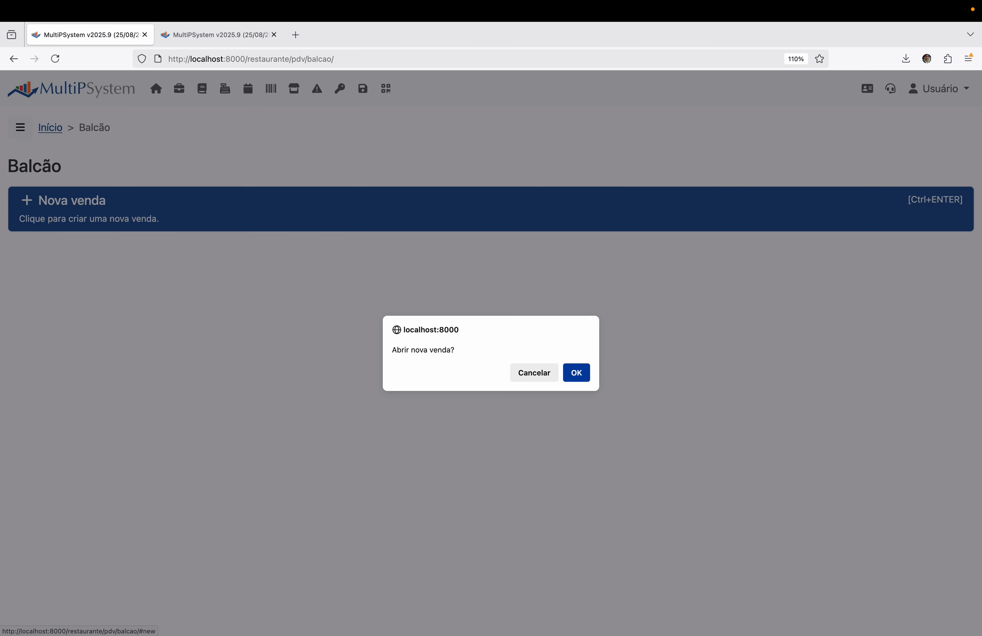
click(576, 377)
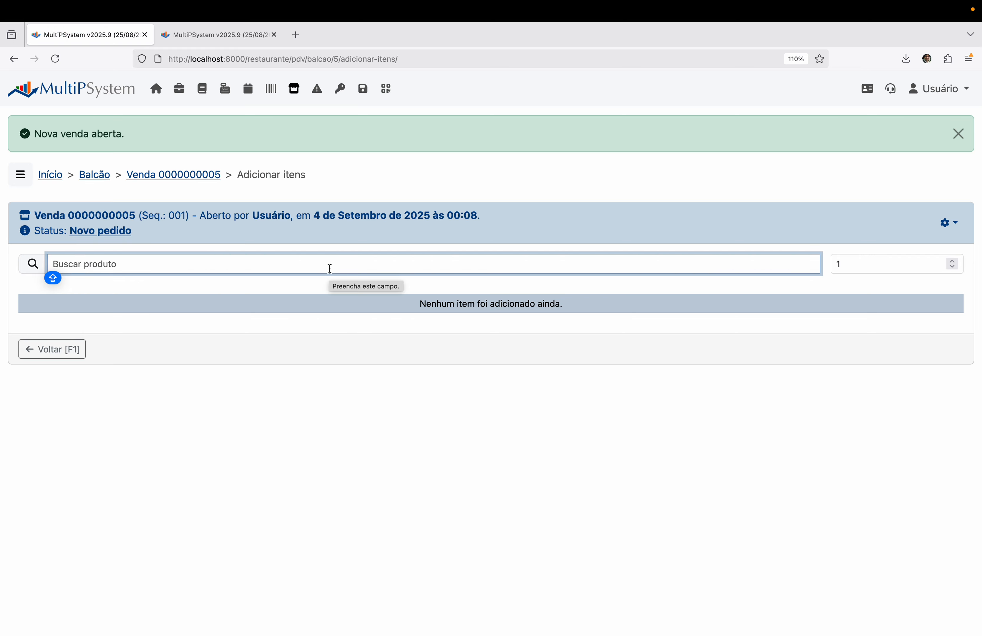
- Search for CA and CER to add one CALABRESA ACEBOLADA and one CERVEJA LONG NECK to the counter sale, and confirm the items
text(CA)
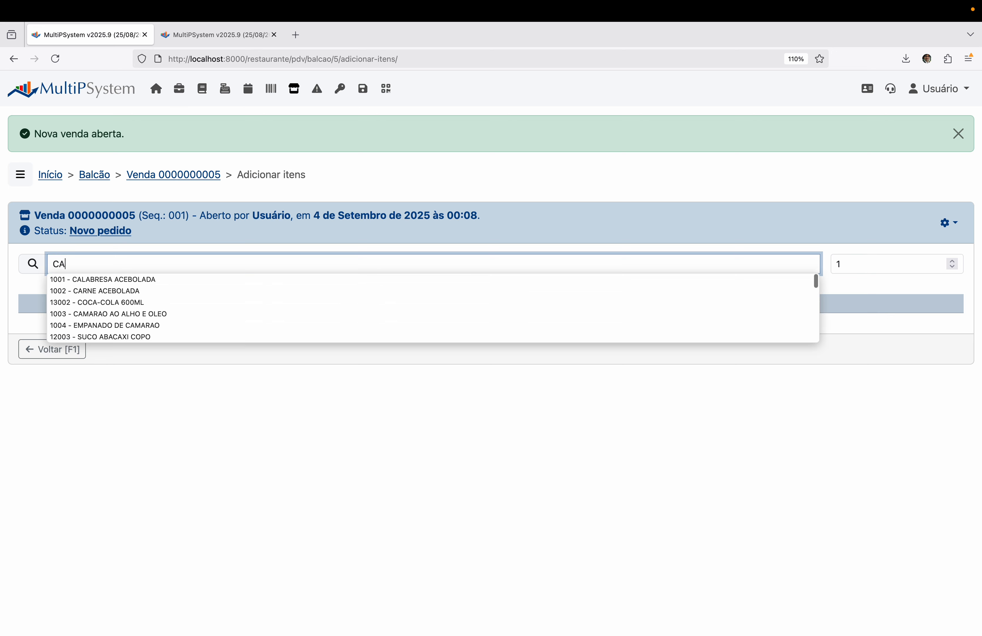
key(Down)
key(Return)
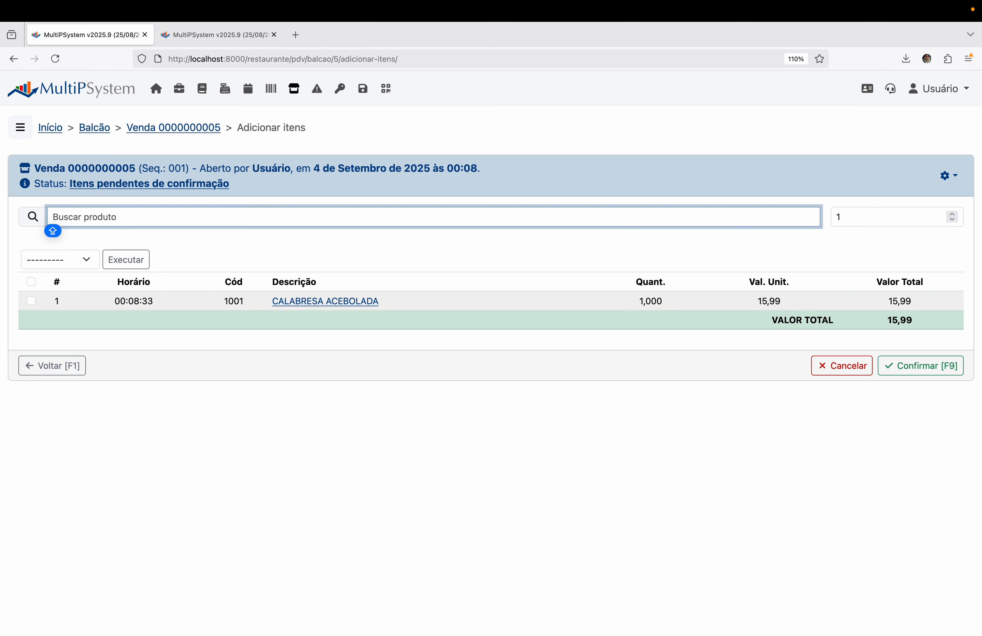
text(CER)
key(Down)
key(Return)
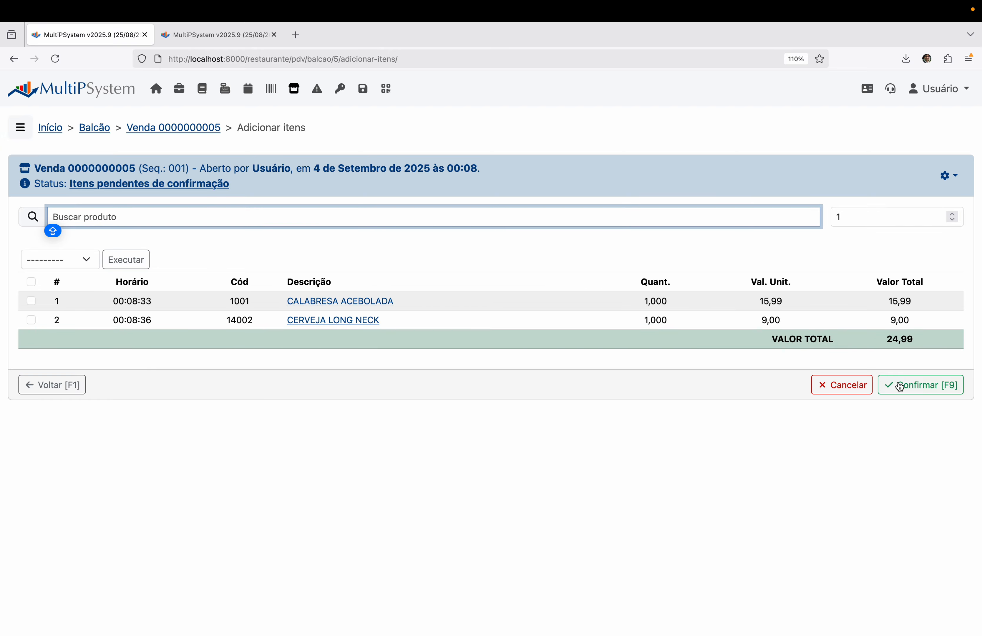
click(911, 386)
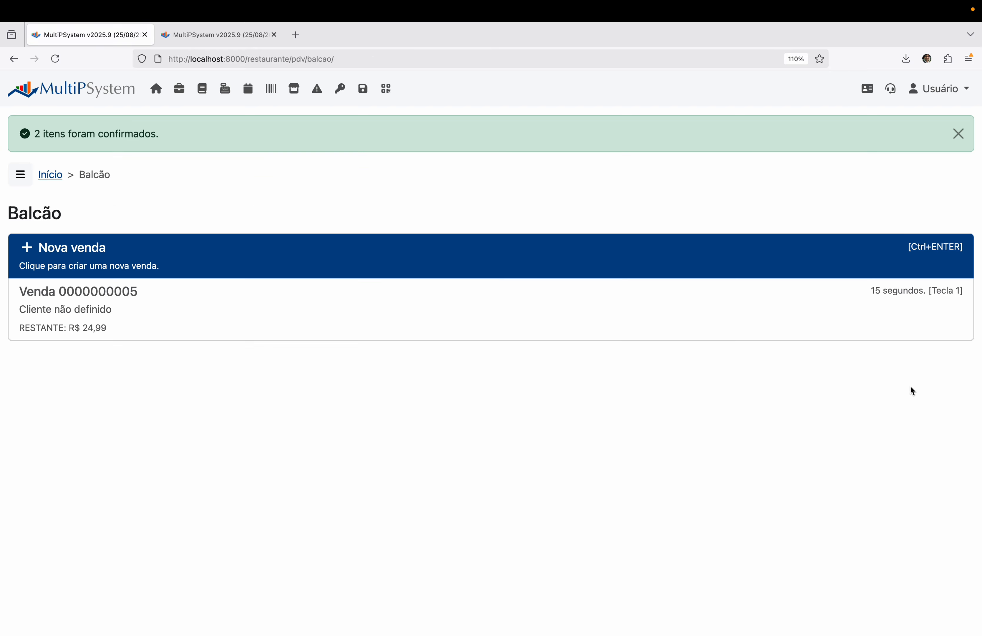
- Open the pending counter sale, generate its receipt and return to the sale page
click(567, 338)
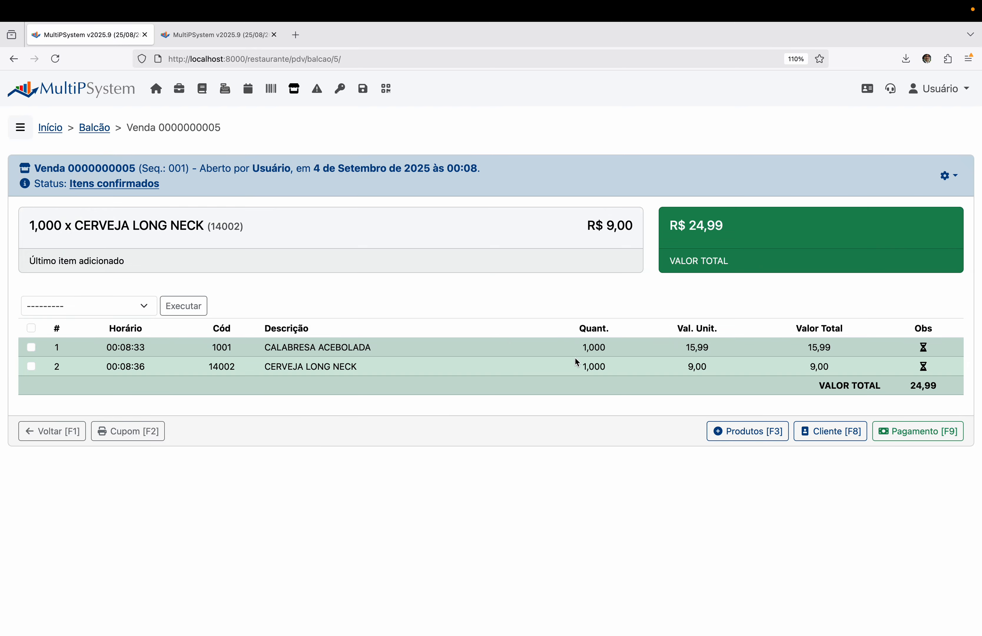
click(146, 432)
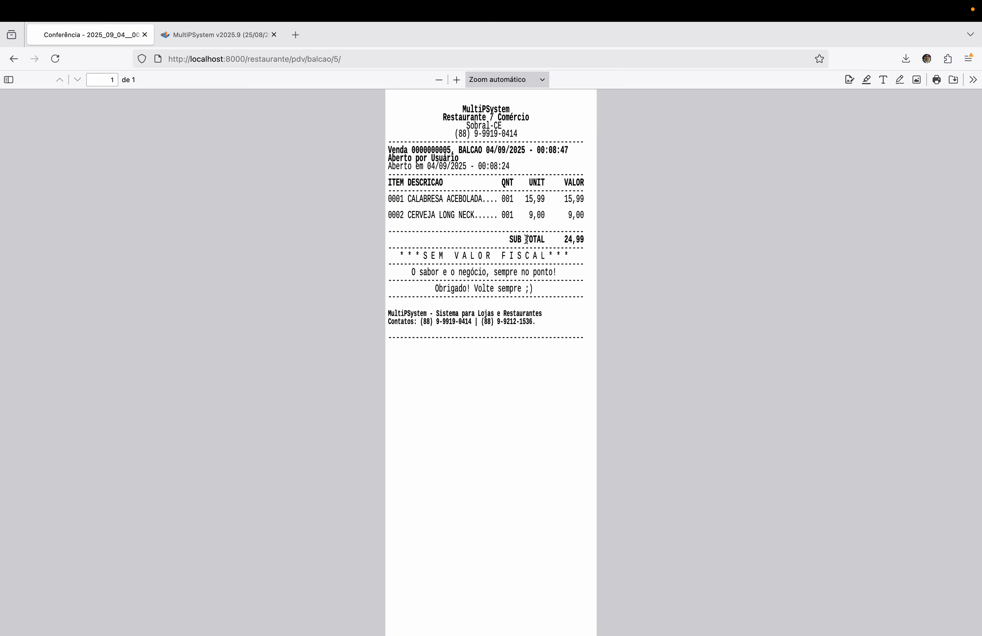
click(55, 59)
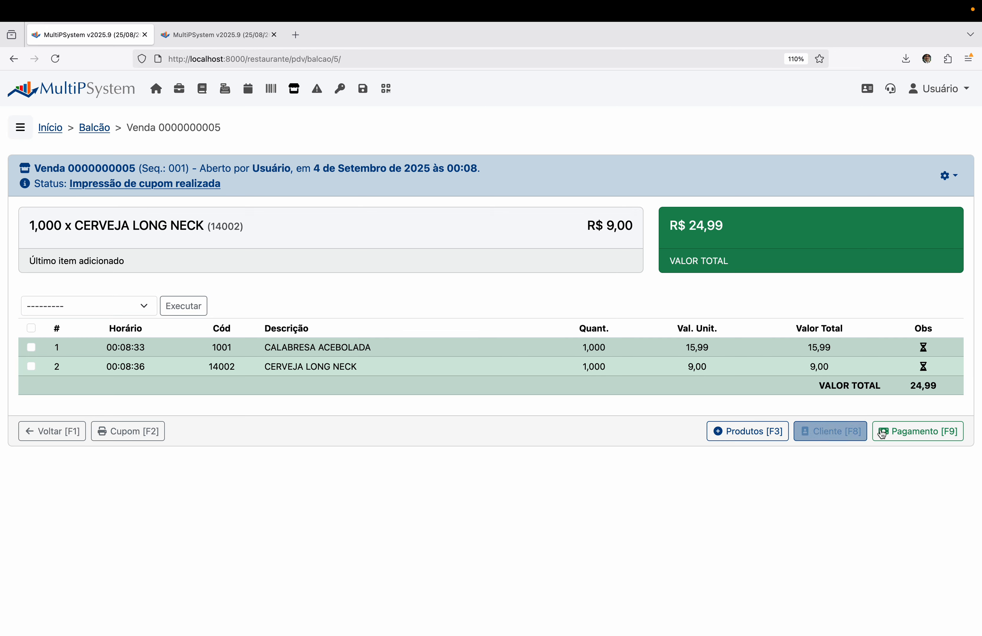
- Add a Cartão de Crédito payment of 24,99 to the counter sale and close the order
click(913, 439)
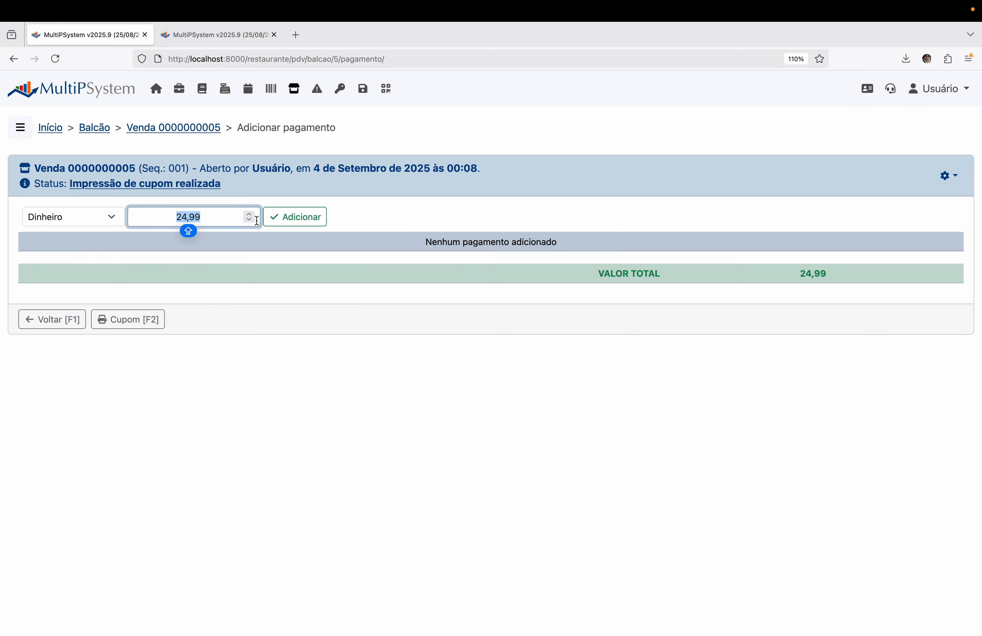
click(57, 208)
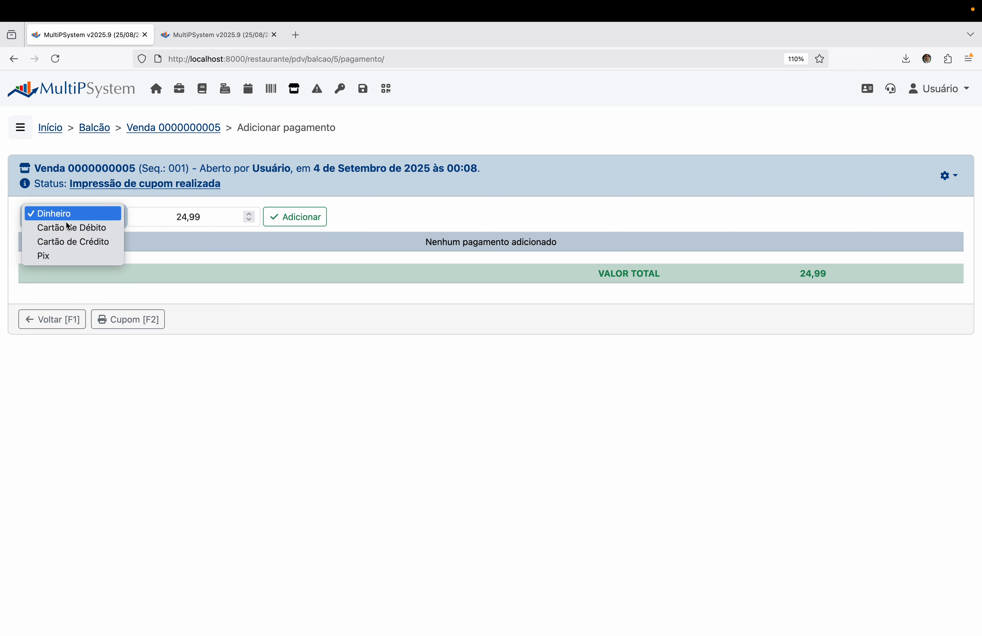
click(69, 240)
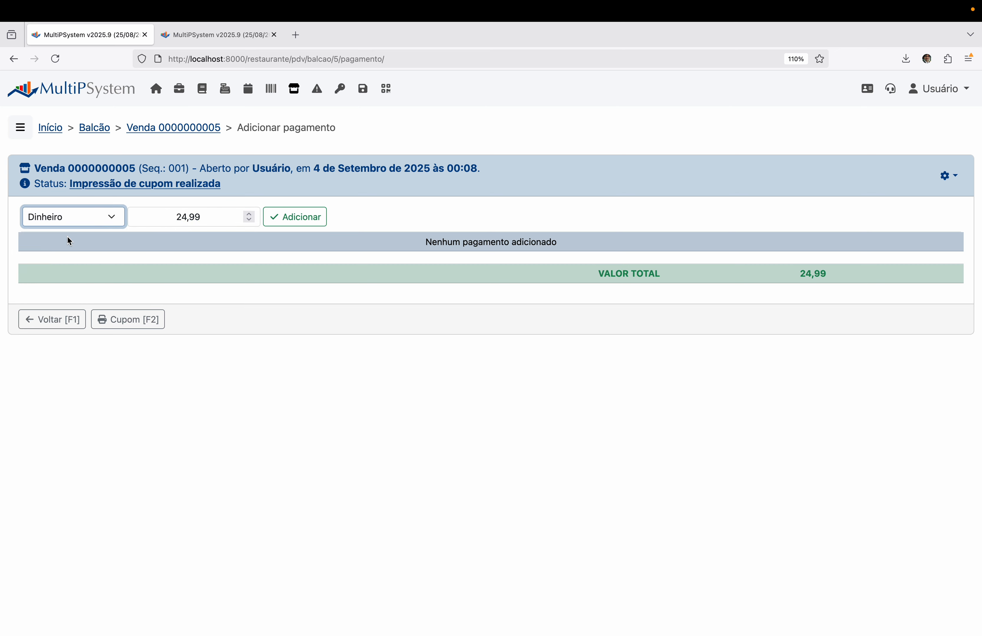
click(295, 217)
click(879, 440)
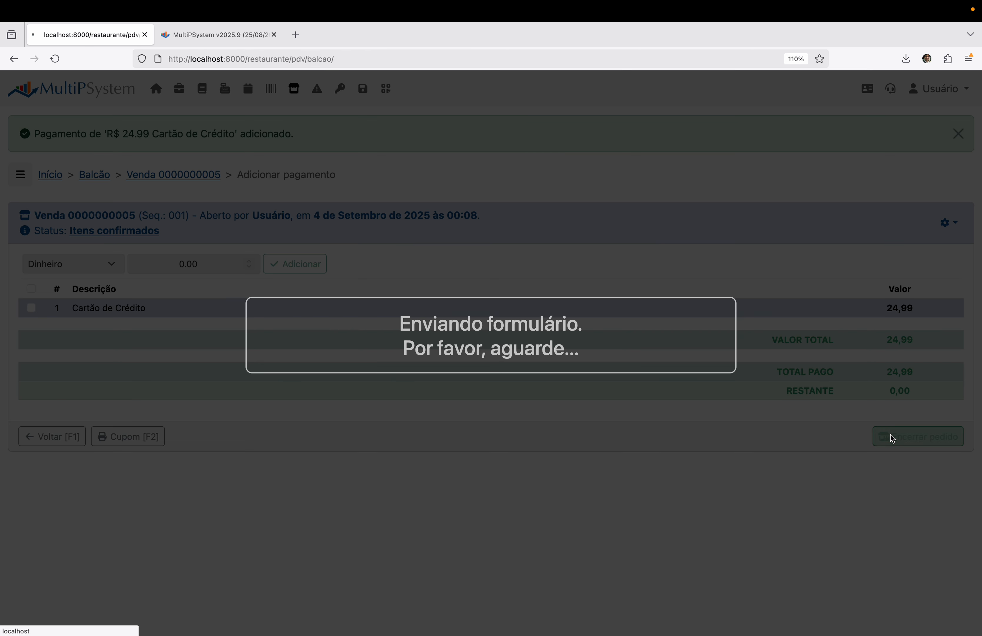
- Check the Crédito entry in the Caixa module's sales details and return to the home page
click(104, 91)
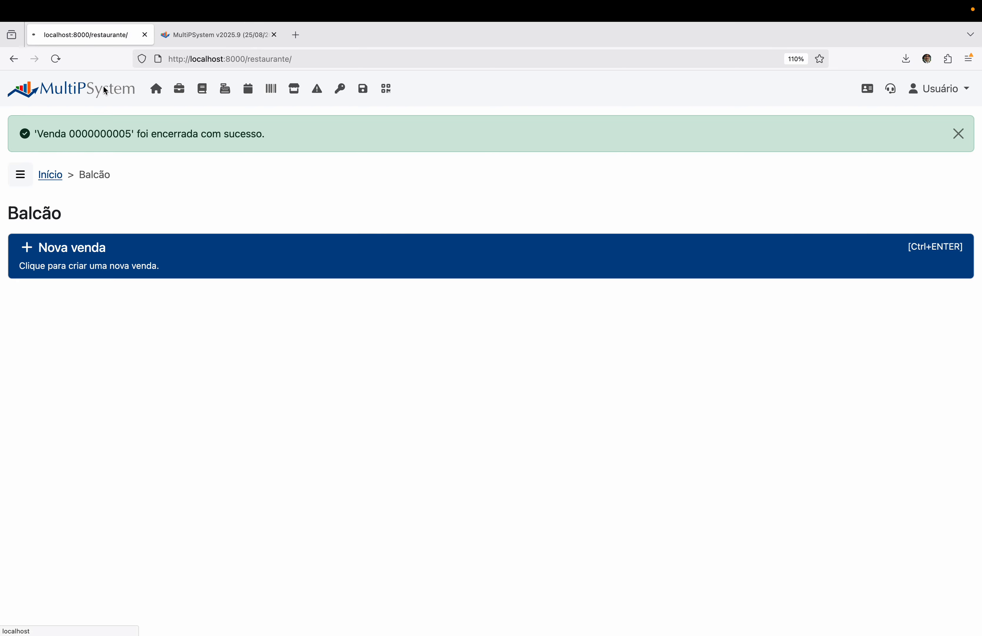
click(714, 225)
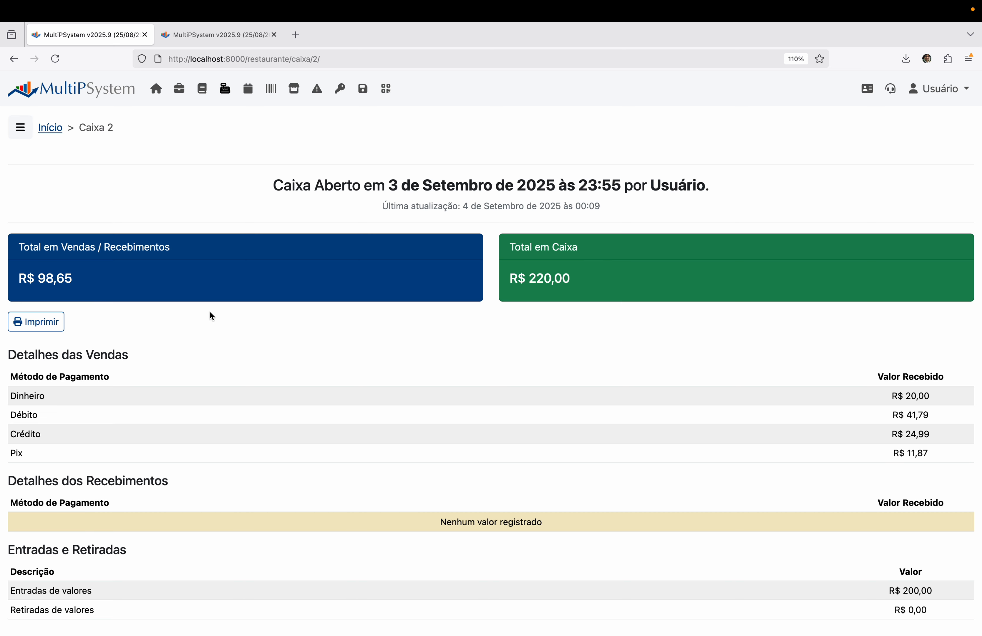
double_click(29, 433)
click(273, 419)
click(84, 90)
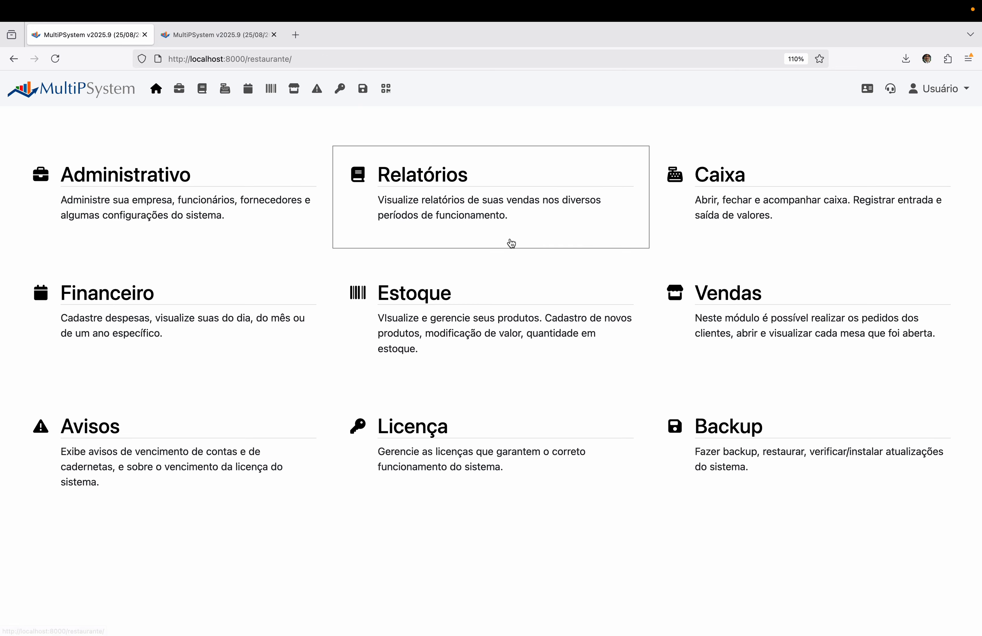
- Go to the Delivery section of the Vendas module and open a new delivery sale
click(774, 317)
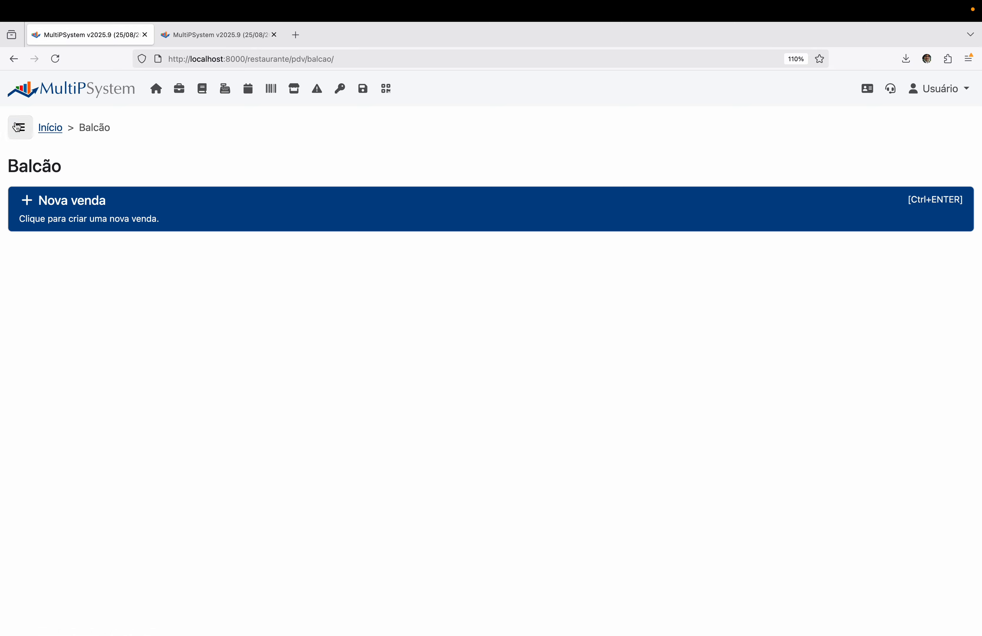
click(20, 128)
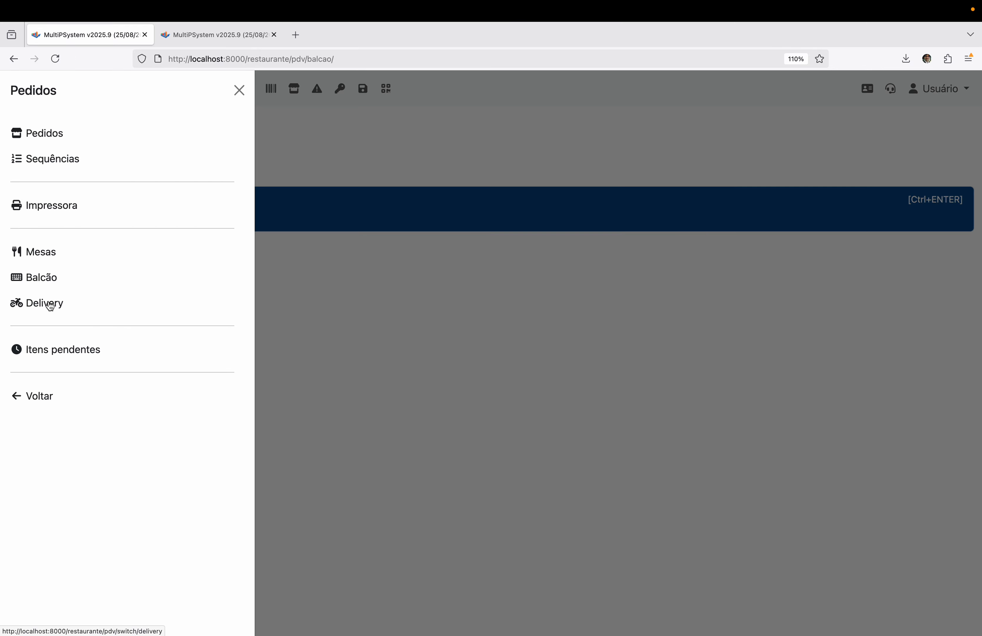
click(47, 303)
click(94, 221)
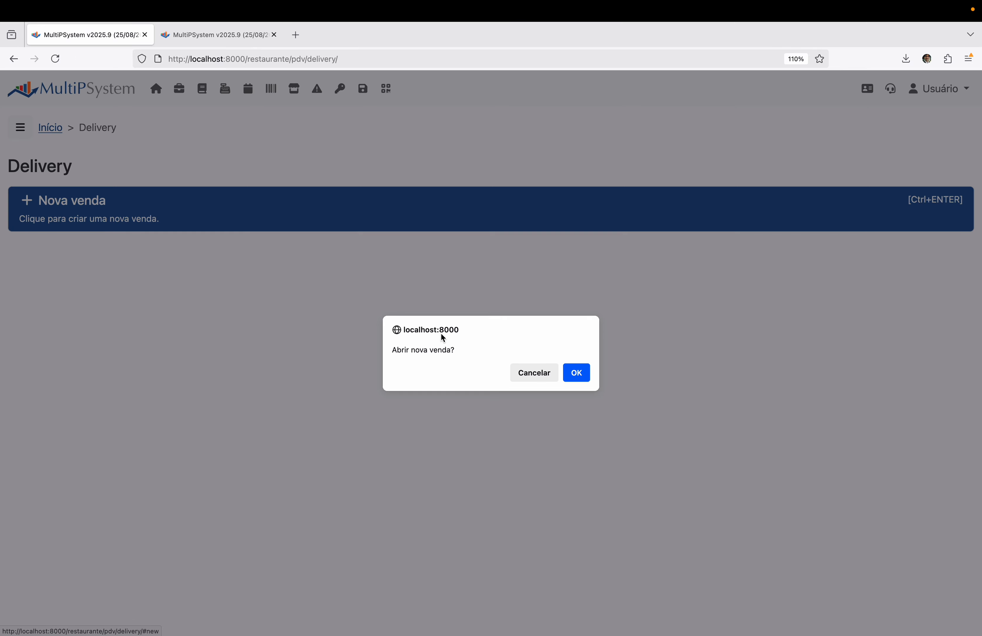
click(588, 378)
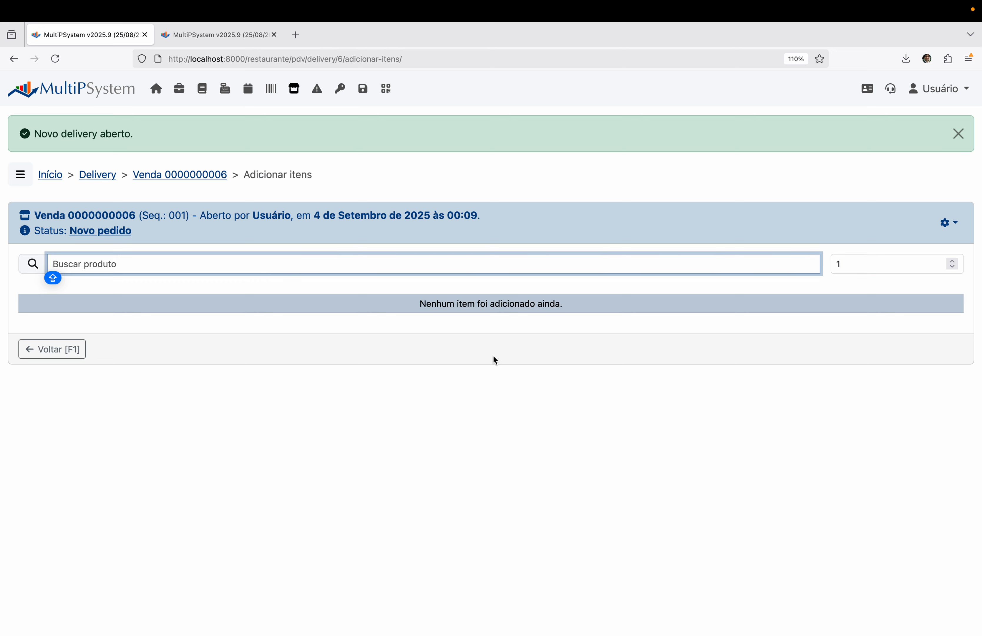
- Search for coca and C to add one COCA-COLA 600ML and one CALABRESA ACEBOLADA to the delivery sale, and confirm the items
text(coca)
key(Down)
key(Return)
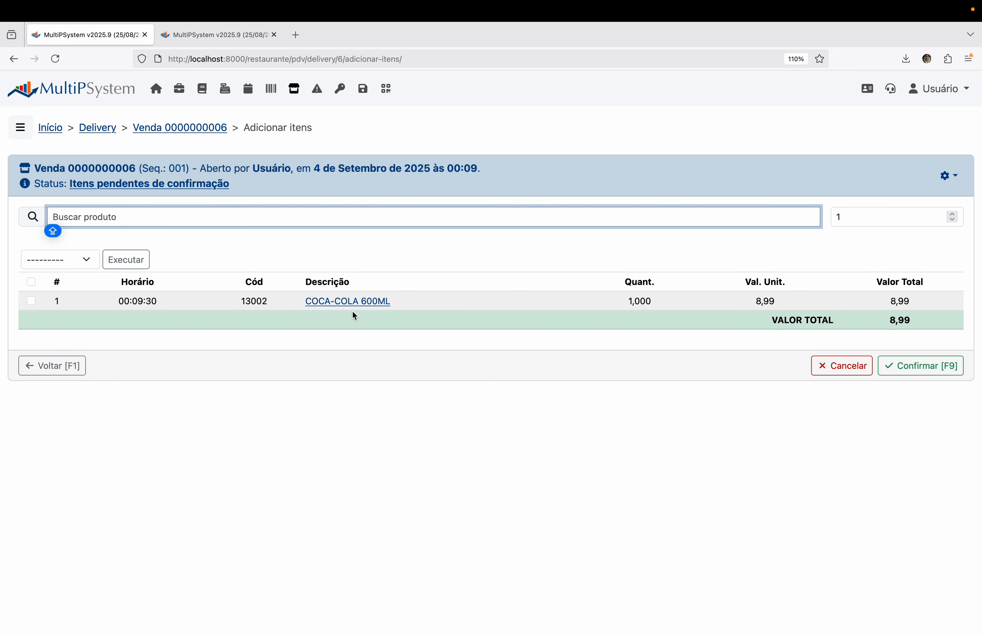
text(C)
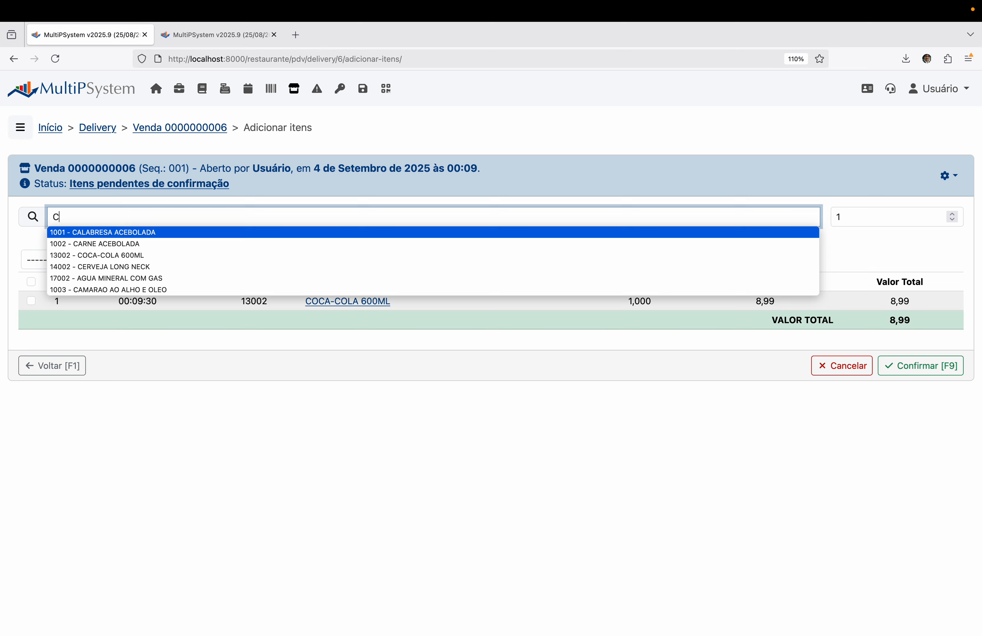
key(Return)
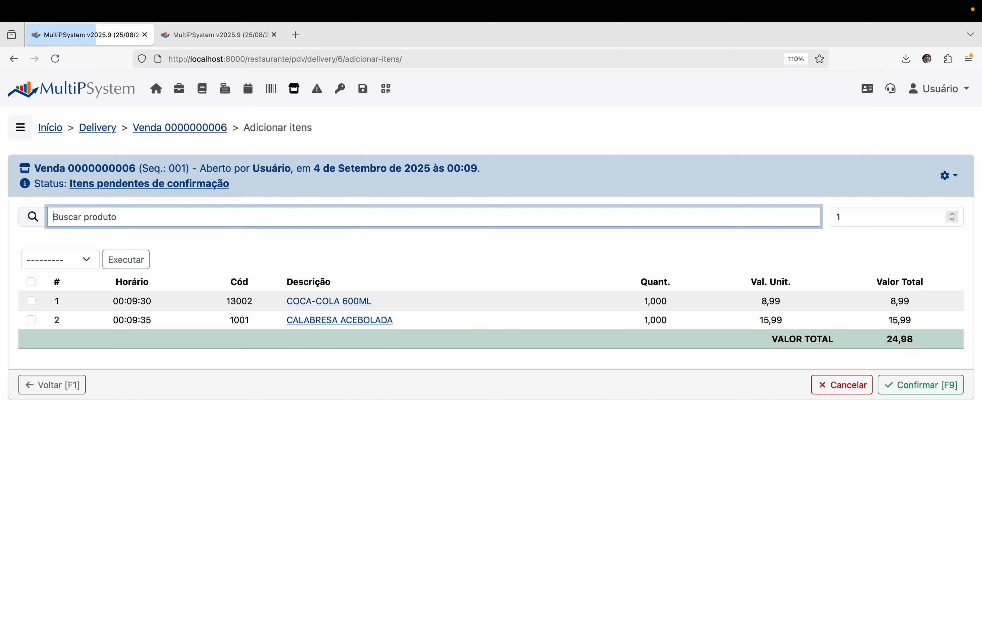
click(917, 385)
- Enable Exigir cliente delivery in the Parâmetros do Sistema and save the change
click(62, 85)
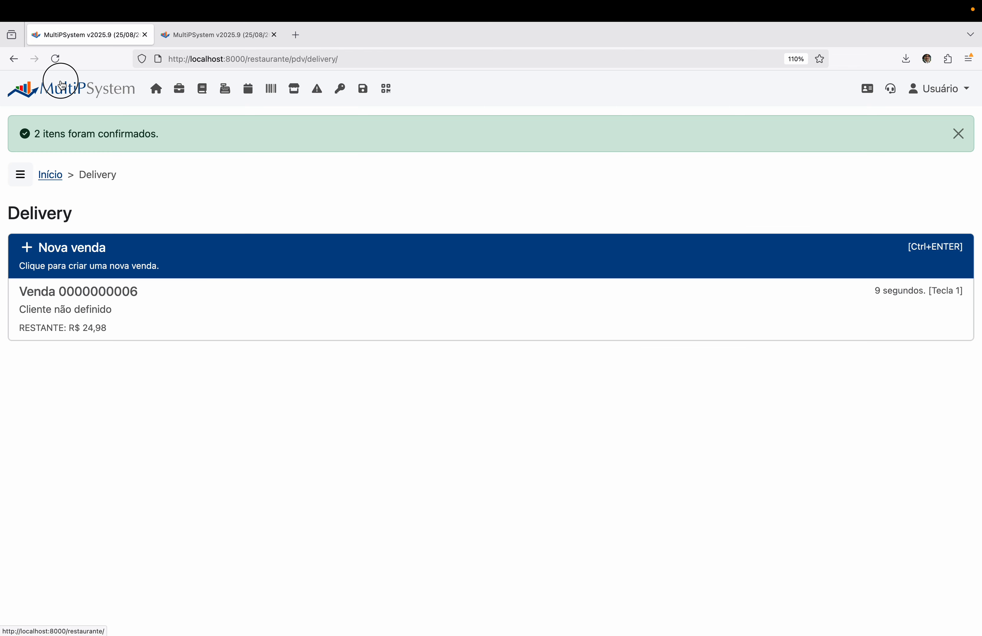
click(100, 202)
click(103, 268)
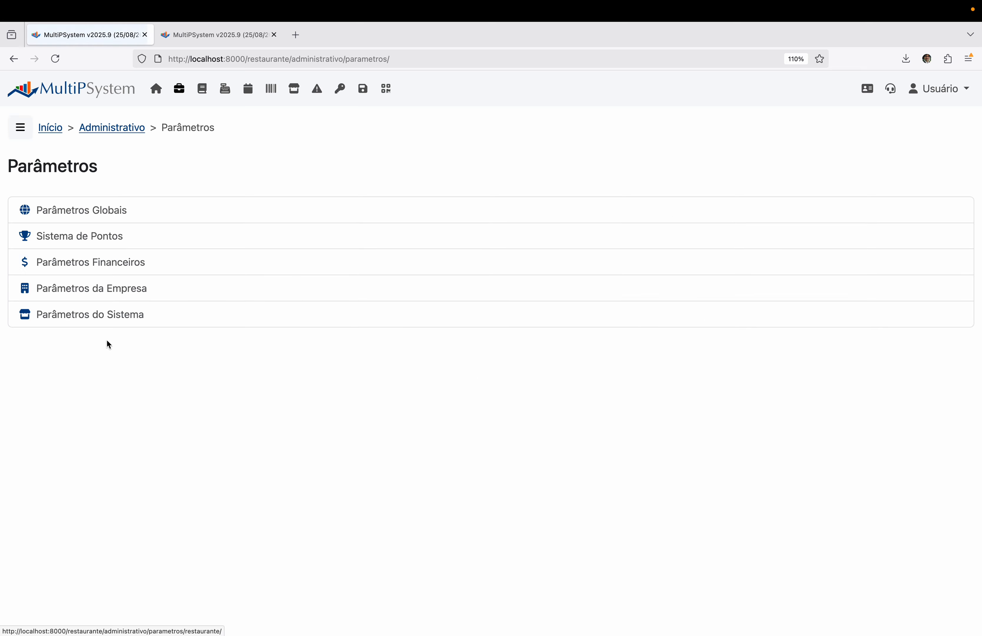
click(102, 313)
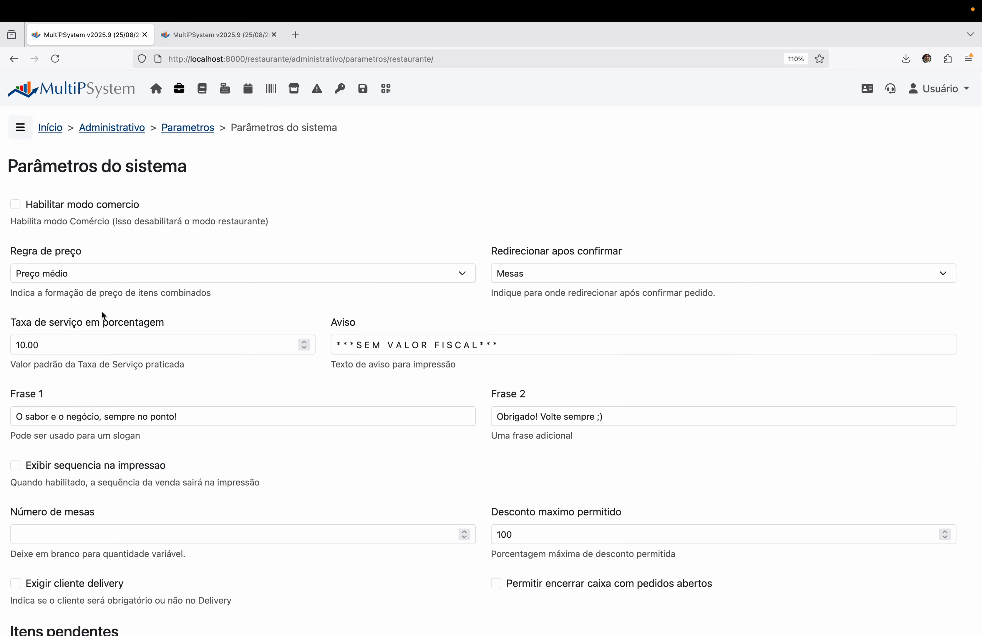
scroll(102, 313, down, 5)
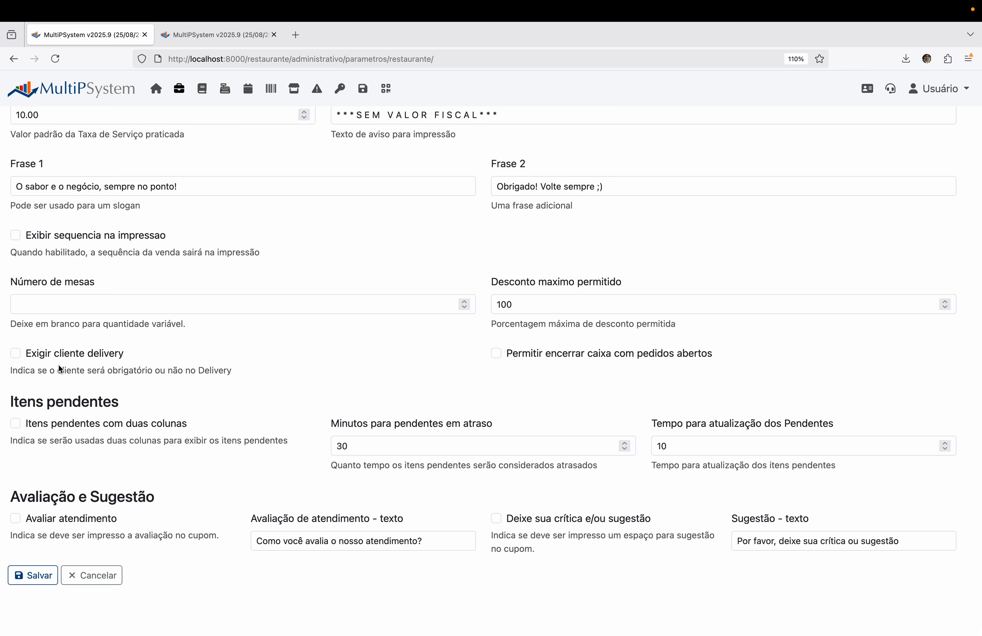
click(16, 355)
click(38, 580)
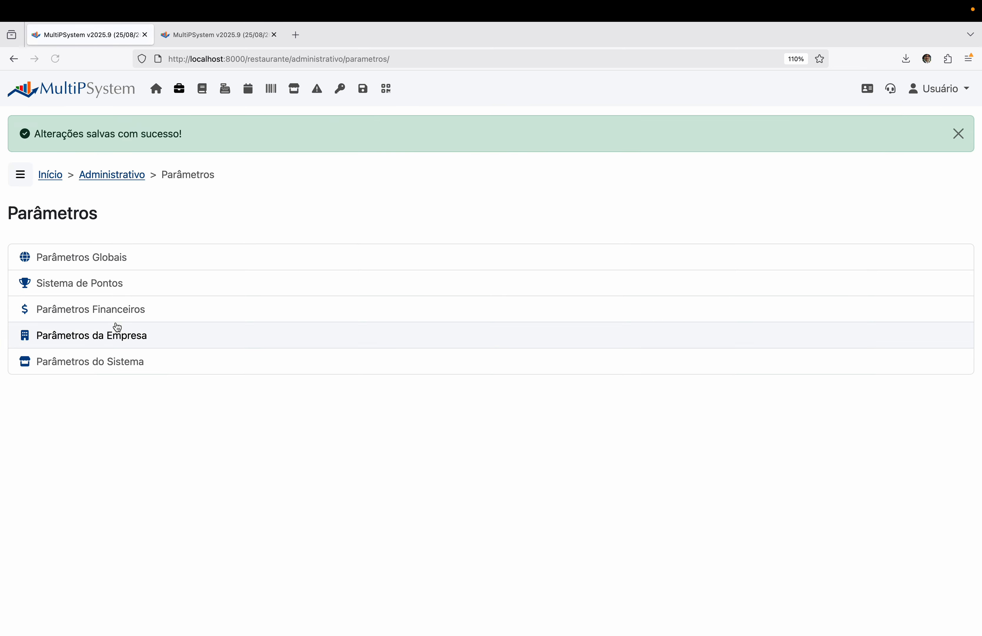
- Open the pending delivery sale in Vendas, try to go to its payment without a customer, and read the message
click(99, 89)
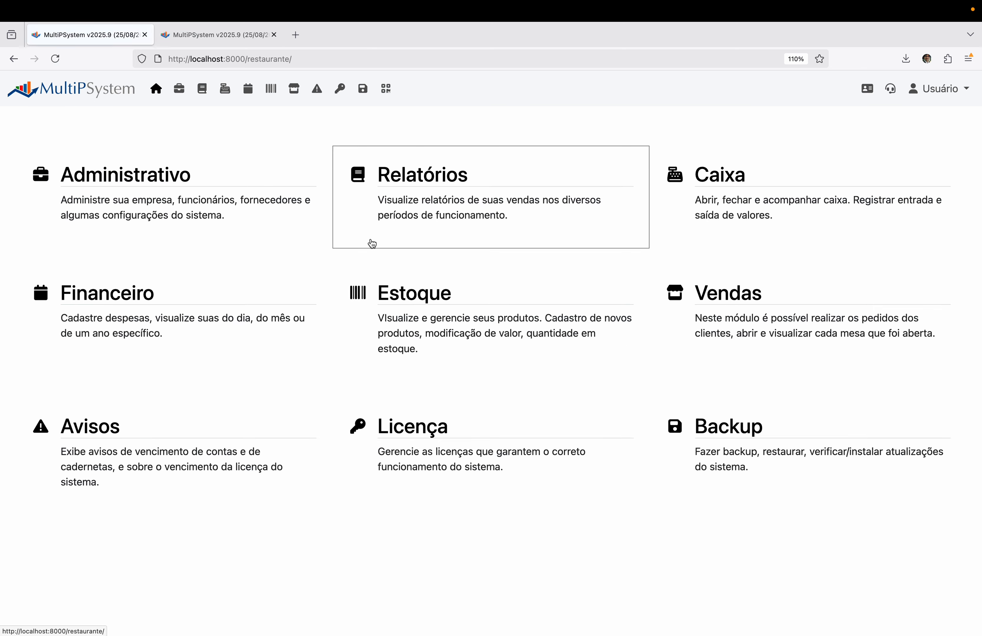
click(739, 286)
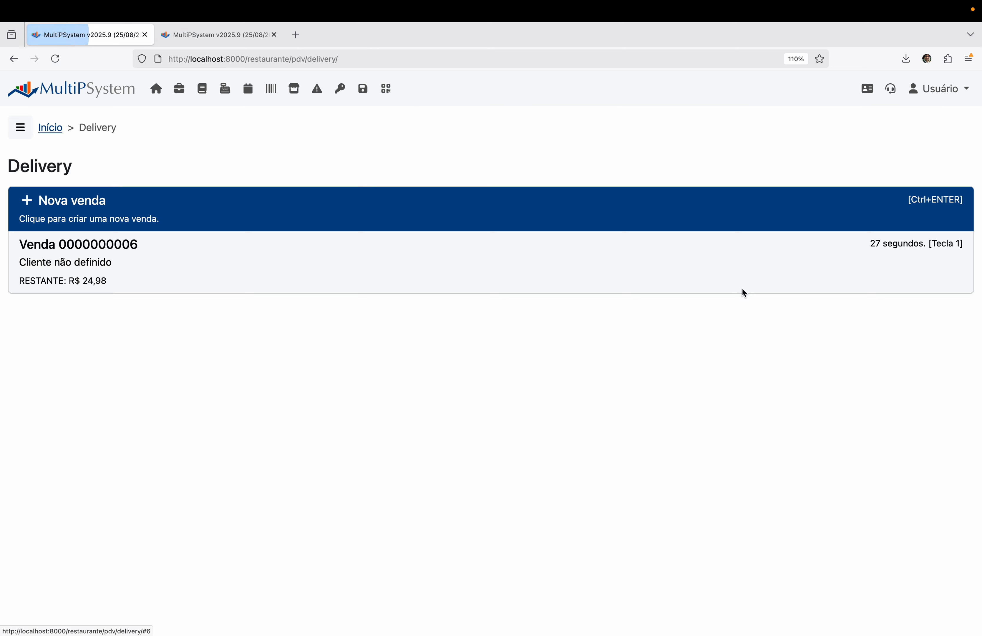
click(501, 278)
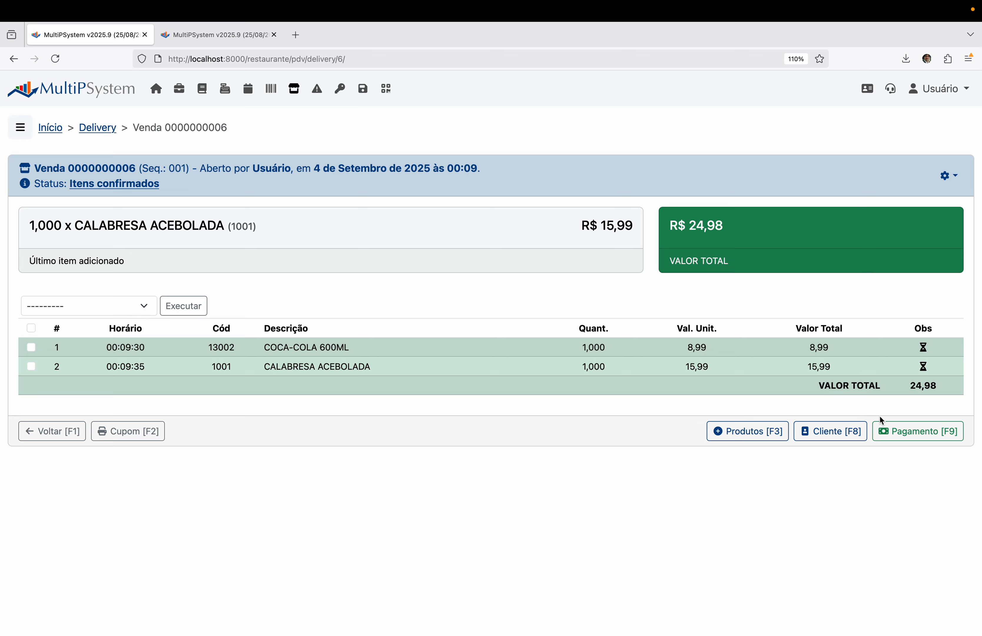
click(928, 431)
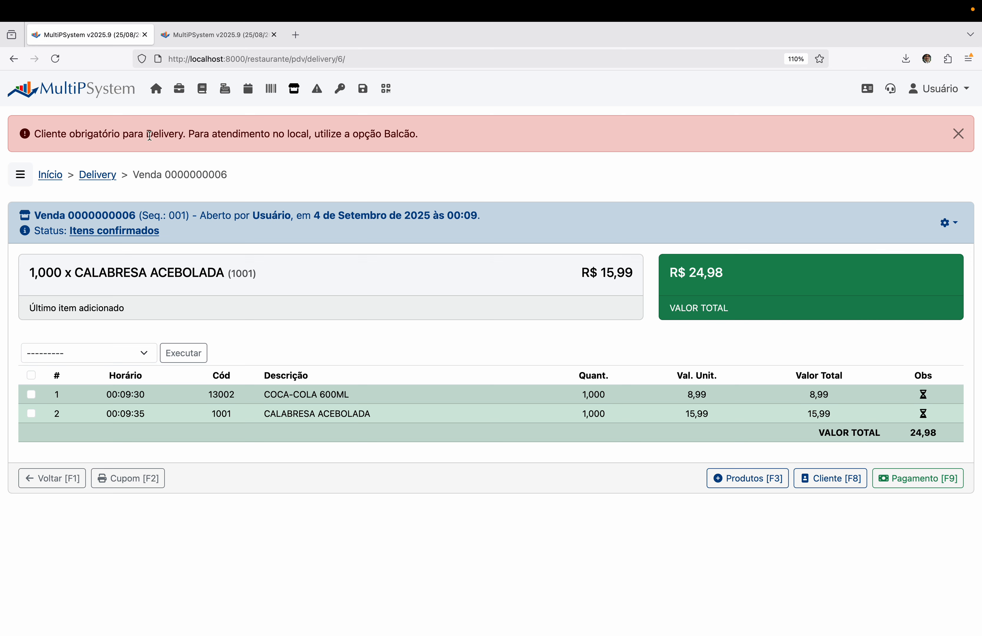
drag(196, 134, 296, 132)
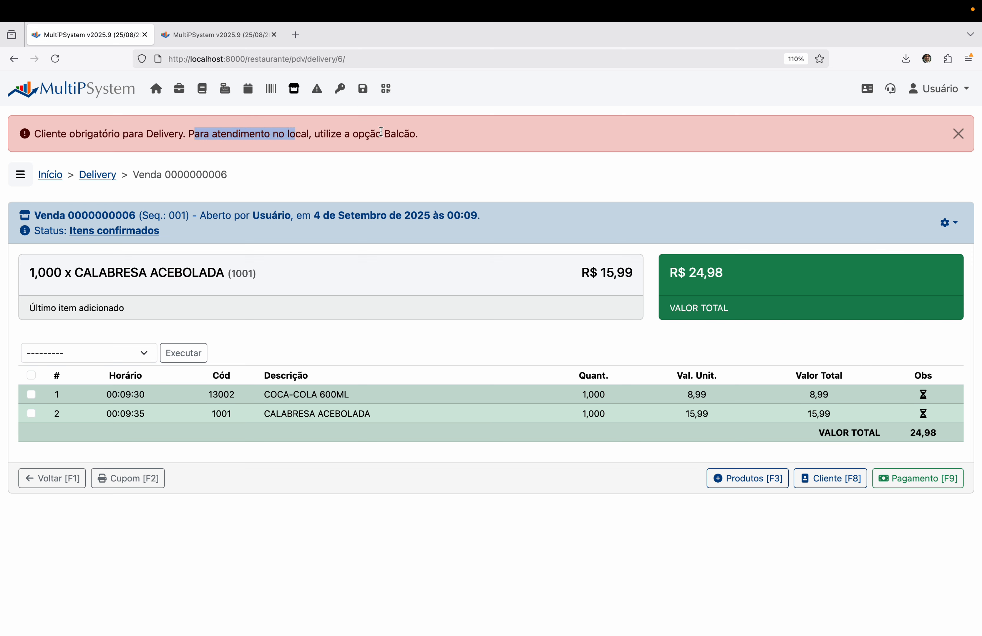
double_click(406, 133)
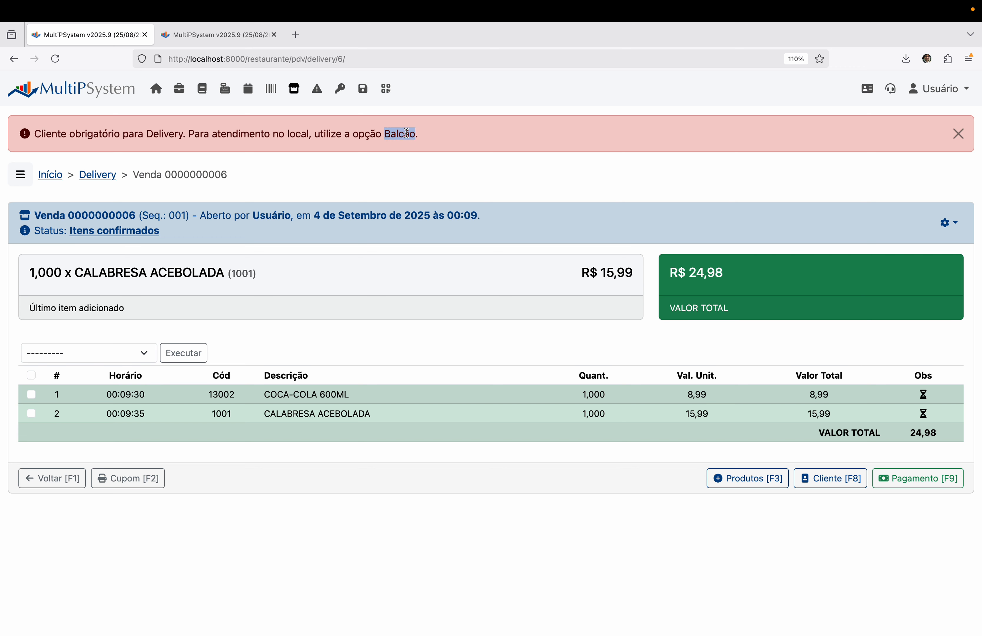
click(412, 168)
- Convert the delivery sale to the Balcão type and confirm the conversion
click(949, 225)
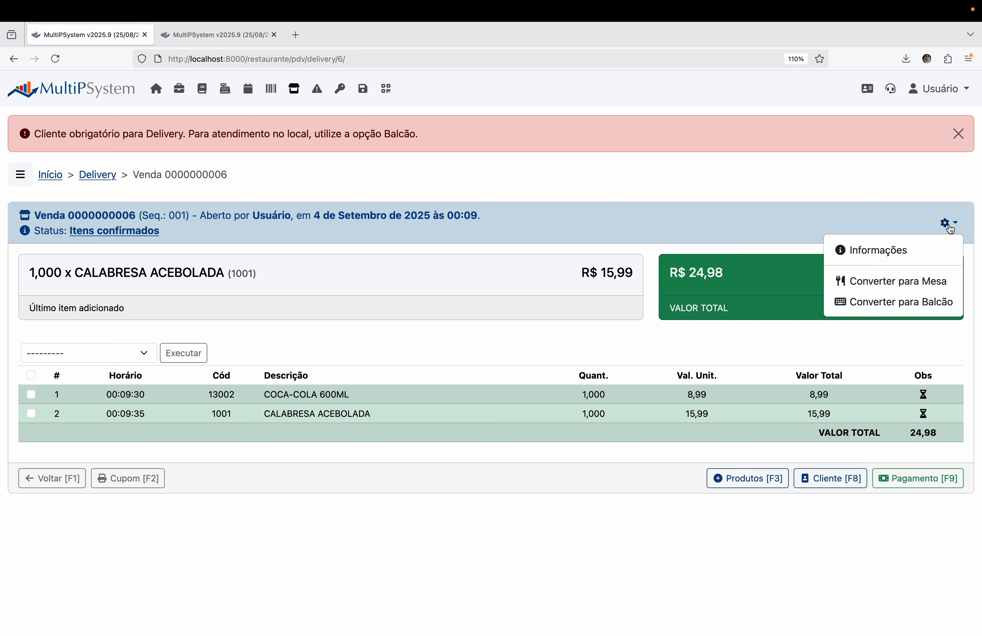
click(912, 304)
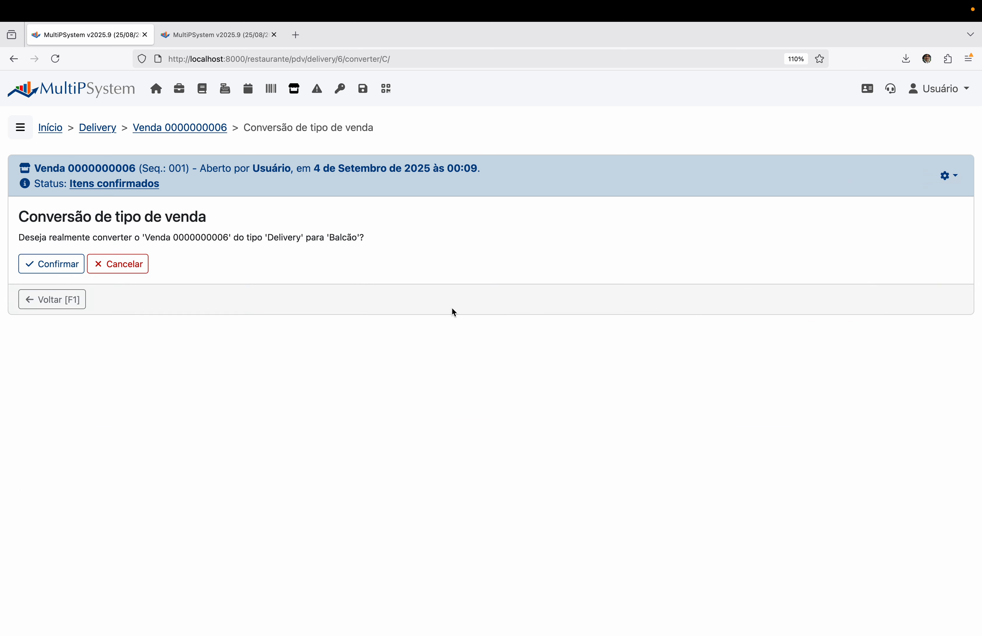
click(68, 263)
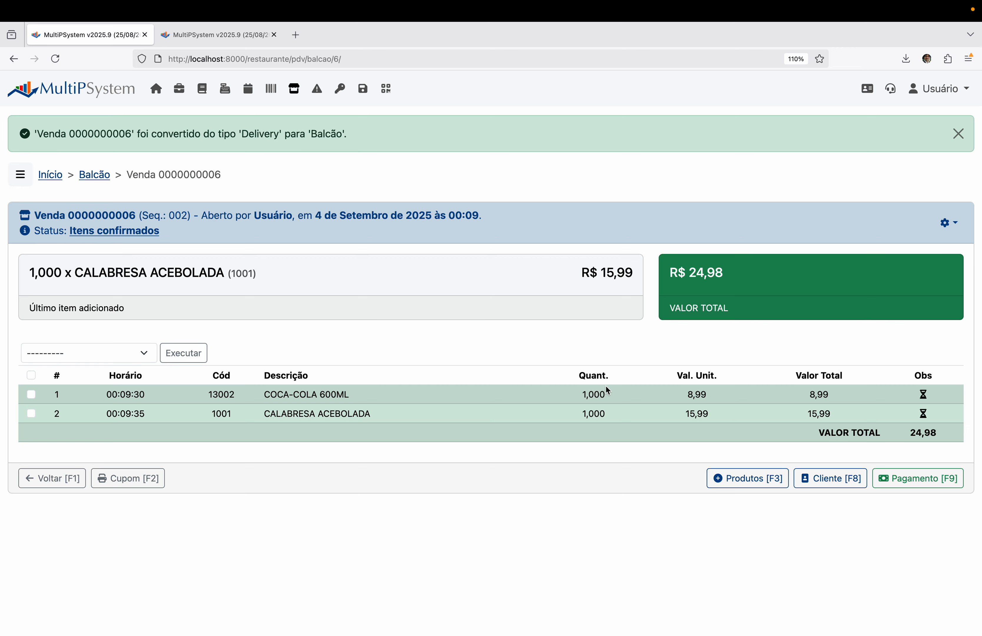
- Add a Dinheiro payment of 24,98 to the converted sale and close the order
click(896, 478)
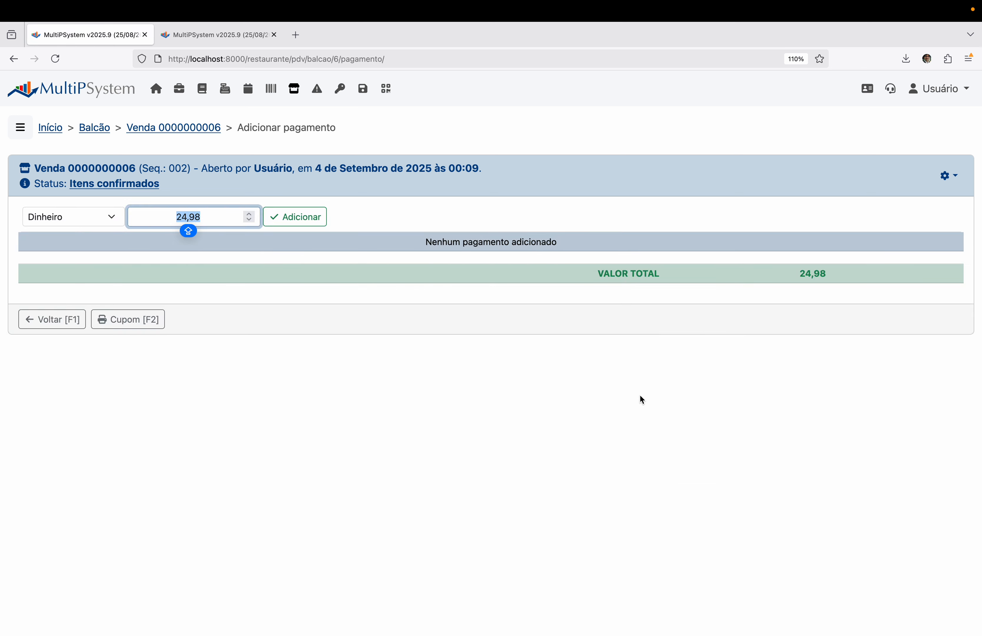
click(309, 216)
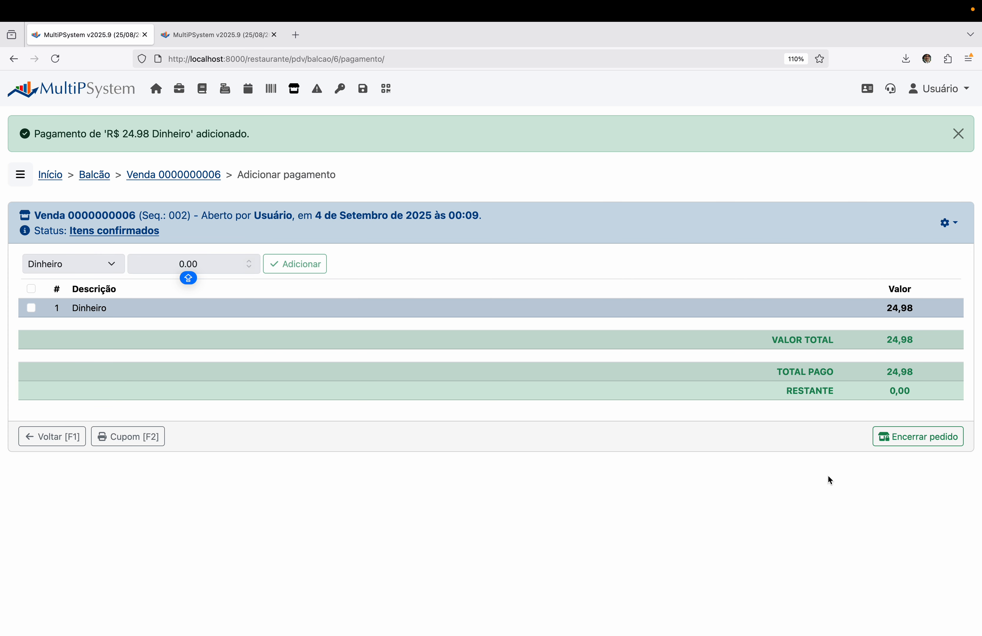
click(914, 439)
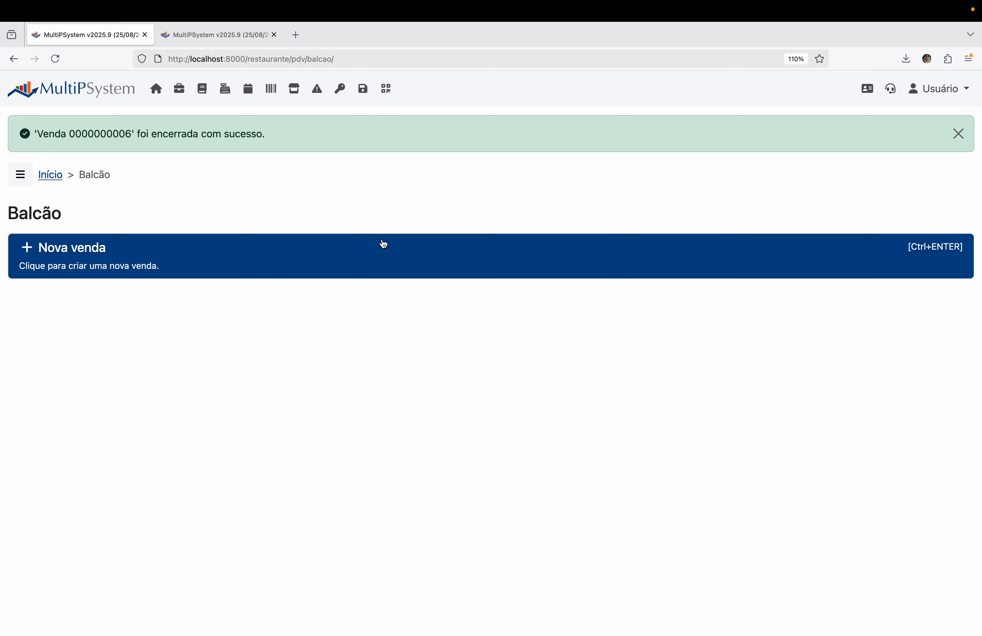
- Disable Exigir cliente delivery in the Parâmetros do Sistema and save the change
click(92, 97)
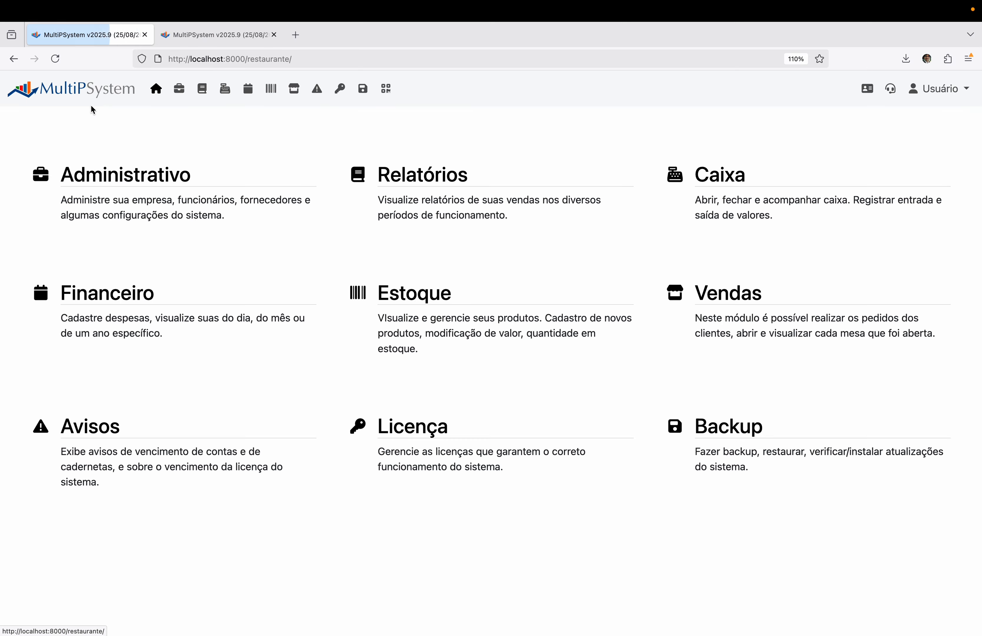
click(108, 170)
click(109, 244)
click(102, 321)
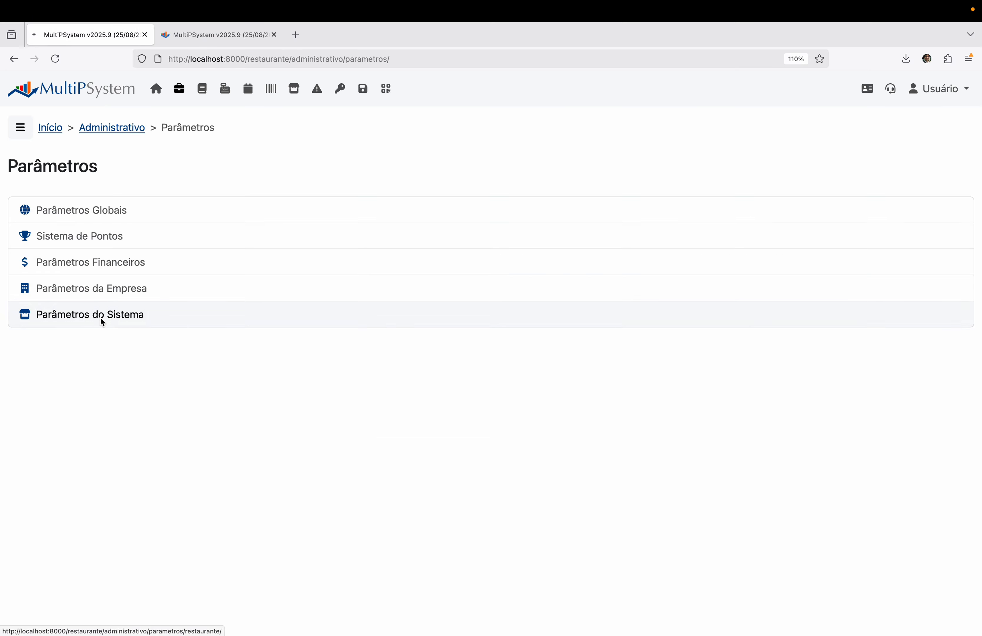
scroll(95, 392, down, 5)
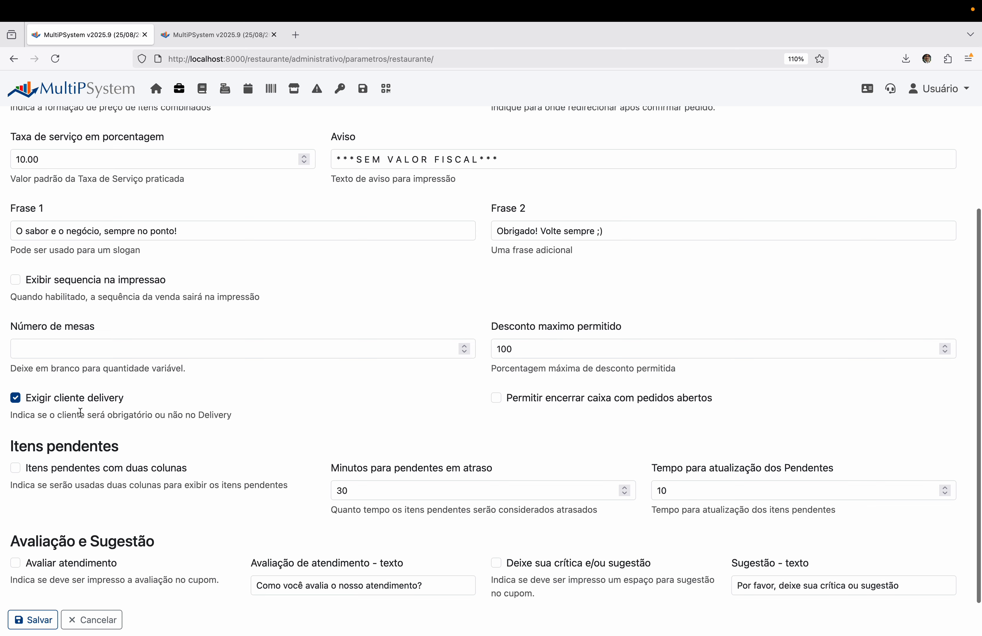
click(47, 399)
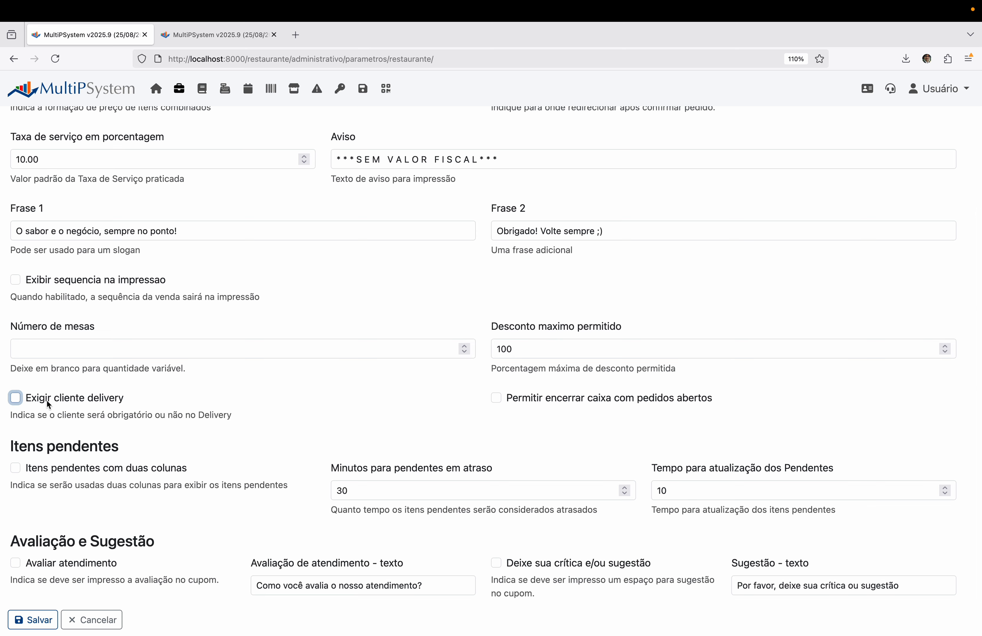
click(45, 622)
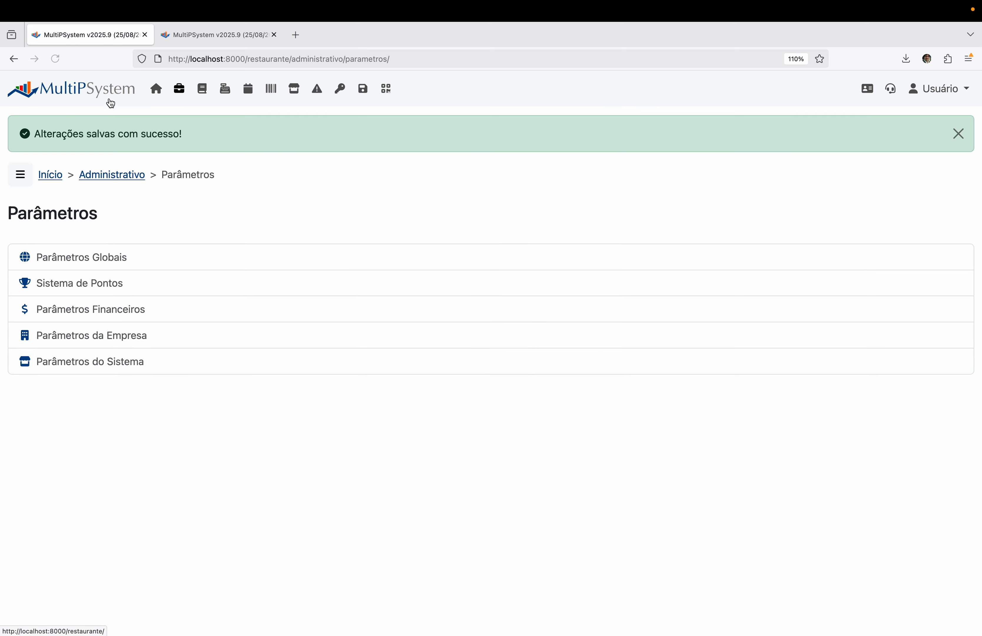
- Return to the Delivery section of the Vendas module and open another new delivery sale
click(100, 89)
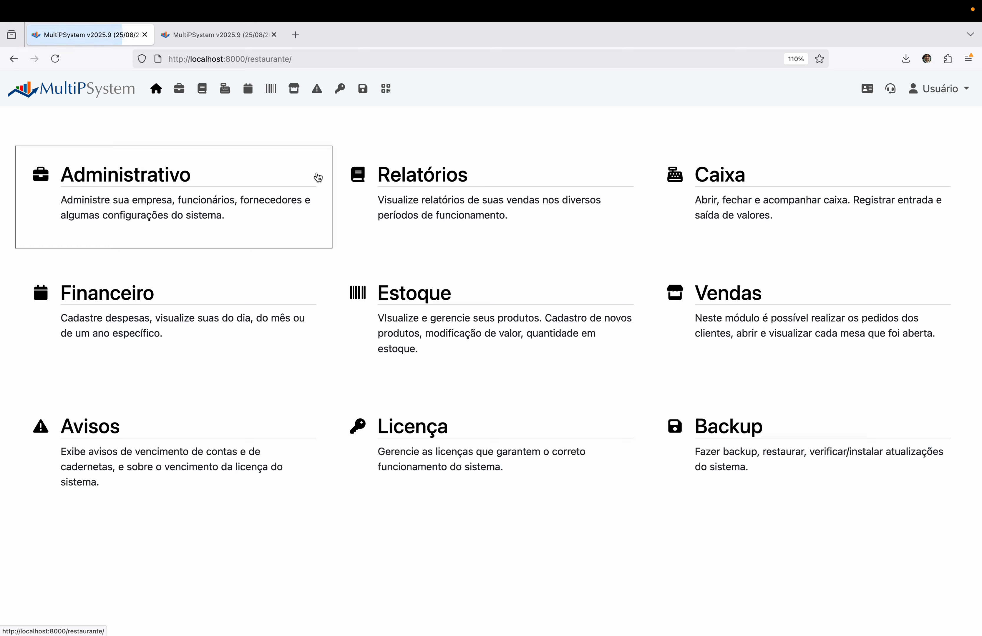
click(744, 316)
click(19, 127)
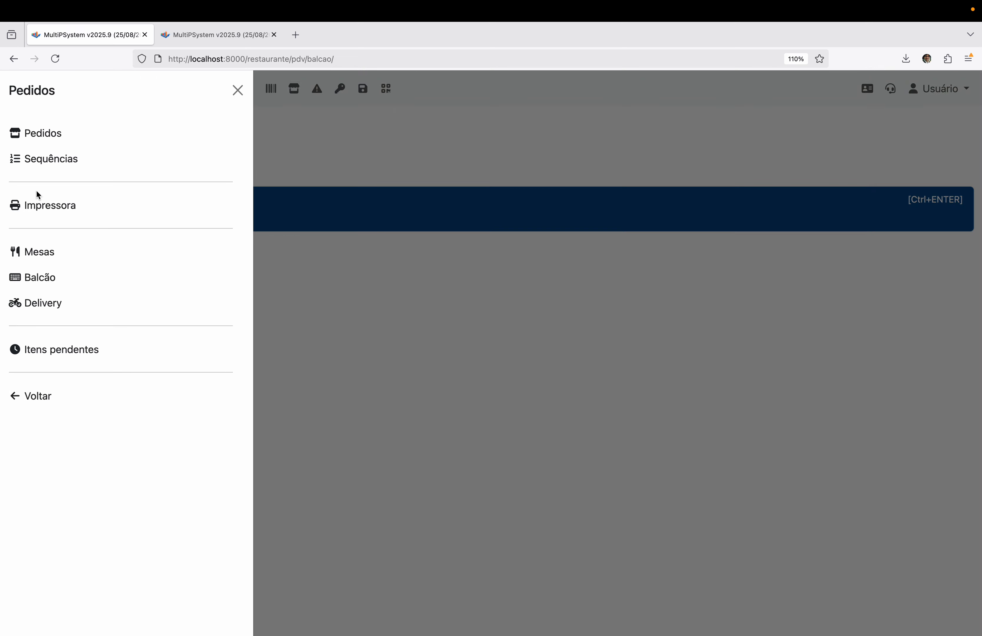
click(50, 305)
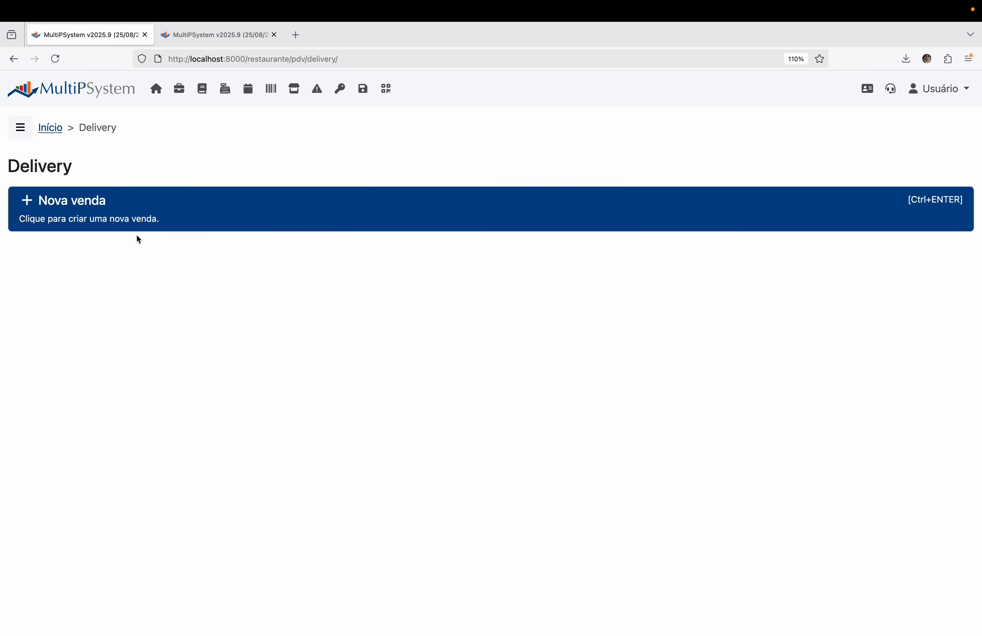
click(156, 217)
click(582, 377)
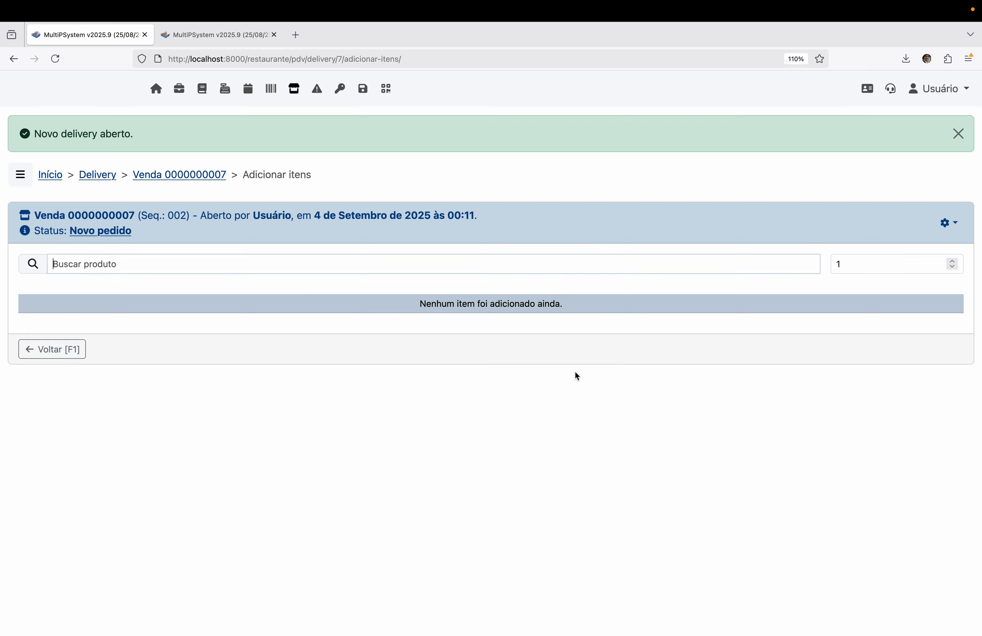
- Add one COCA-COLA 600ML and one CALABRESA ACEBOLADA to the delivery sale and confirm the items
text(COCA)
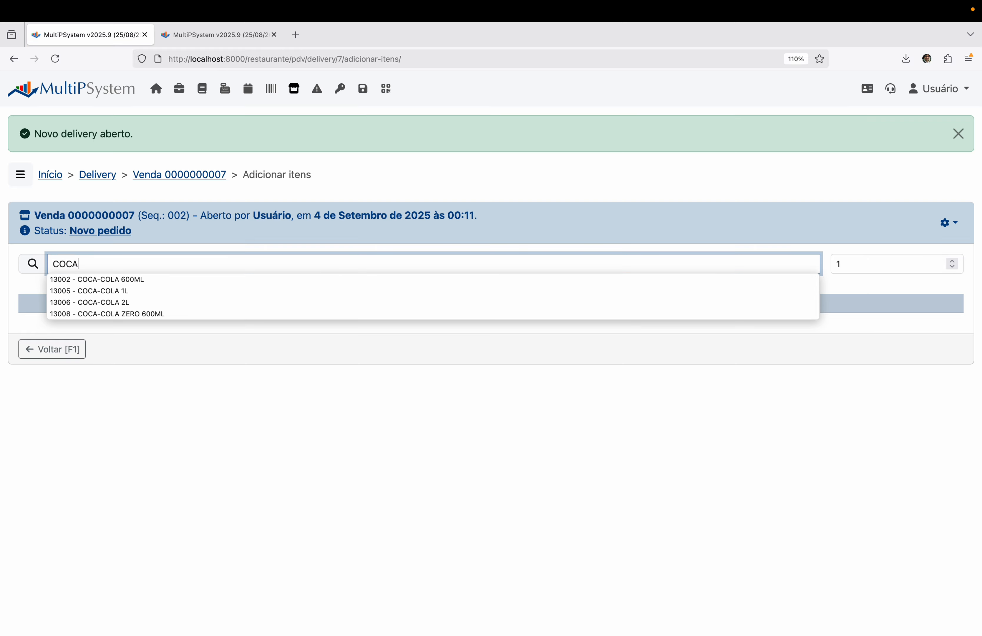
key(Down)
key(Return)
key(Return)
text(ACE)
key(Down)
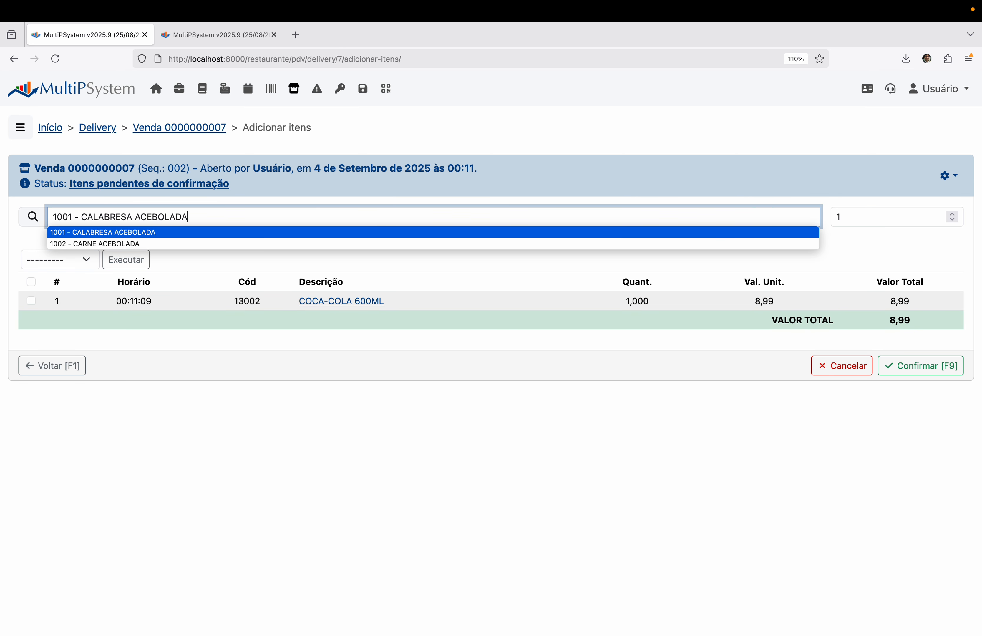
key(Return)
key(Return)
click(902, 384)
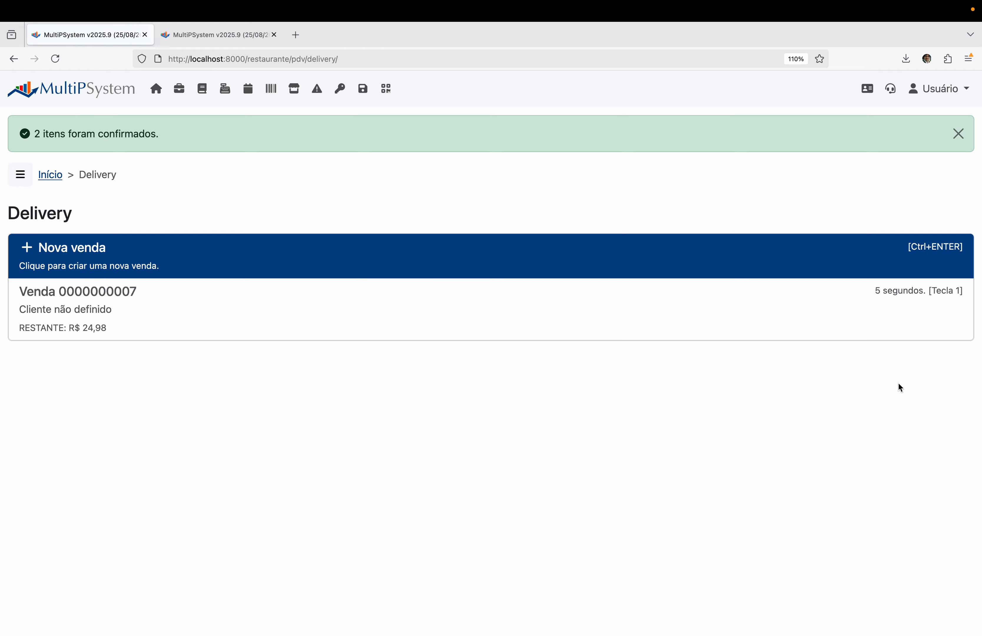
- Open the delivery sale, view its payment page without a customer defined, and return to the sale
click(733, 289)
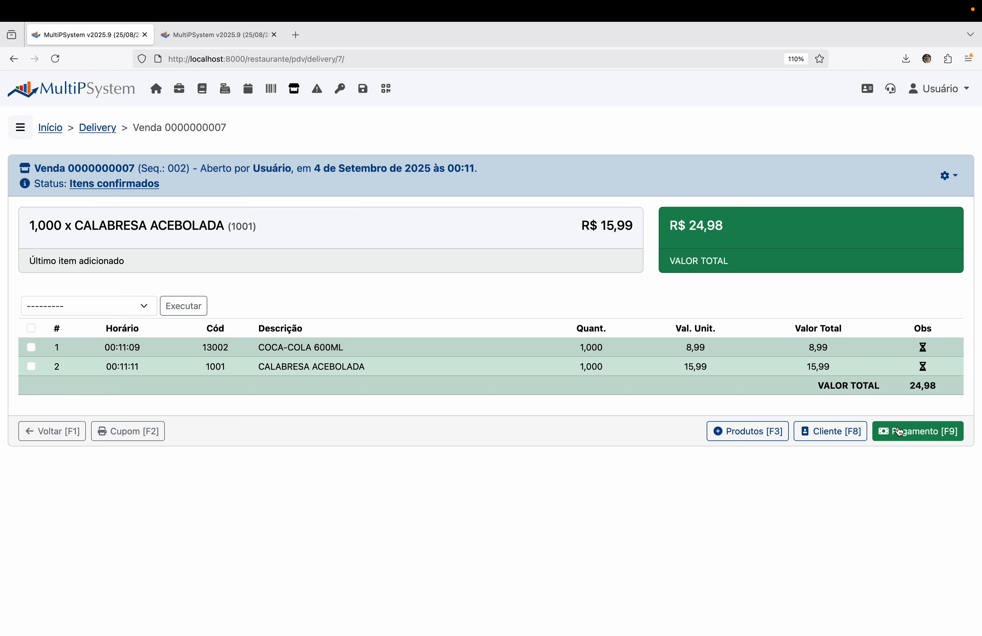
click(899, 431)
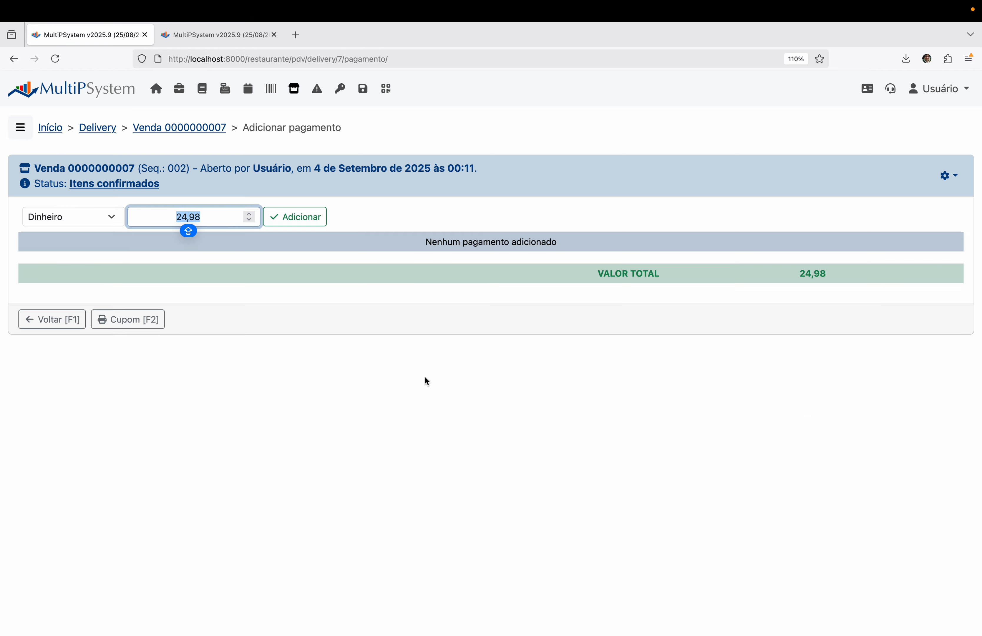
click(70, 324)
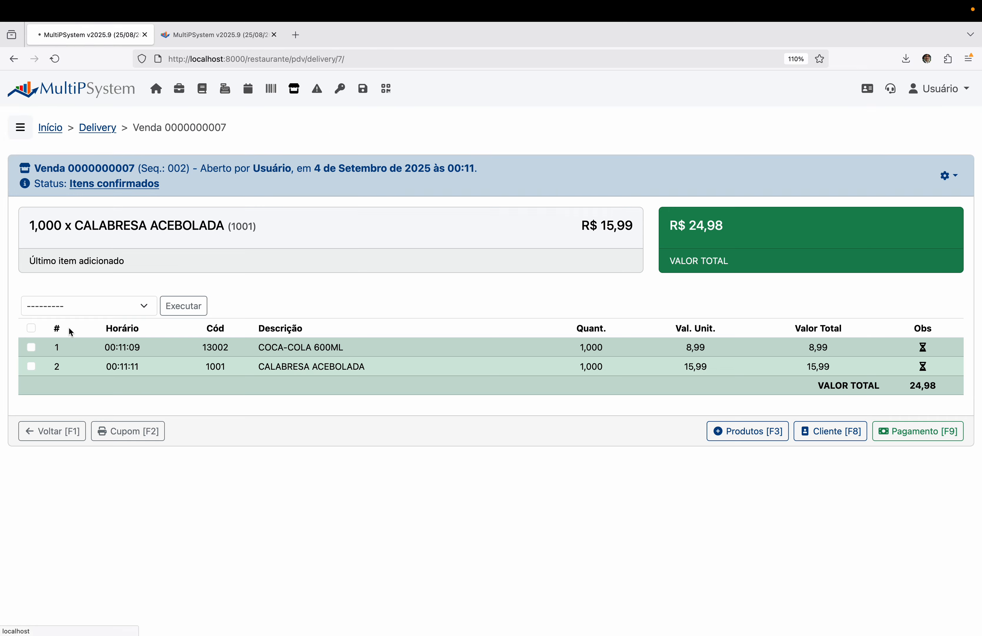
- Enable Exigir cliente delivery in the restaurant parameters of the Administrativo module and save the change
click(72, 86)
click(85, 160)
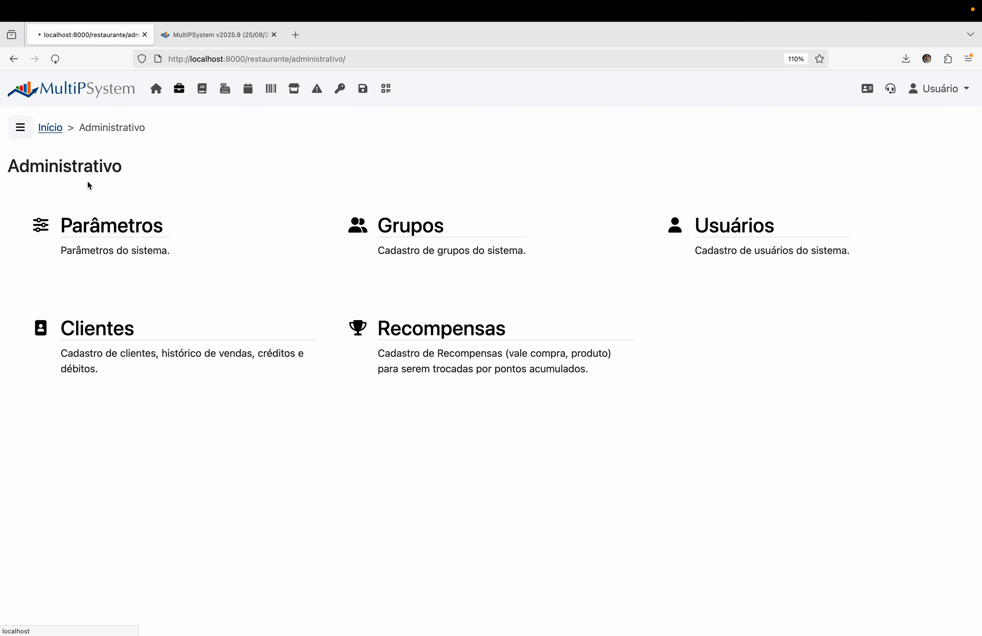
click(102, 244)
click(95, 311)
scroll(86, 387, down, 5)
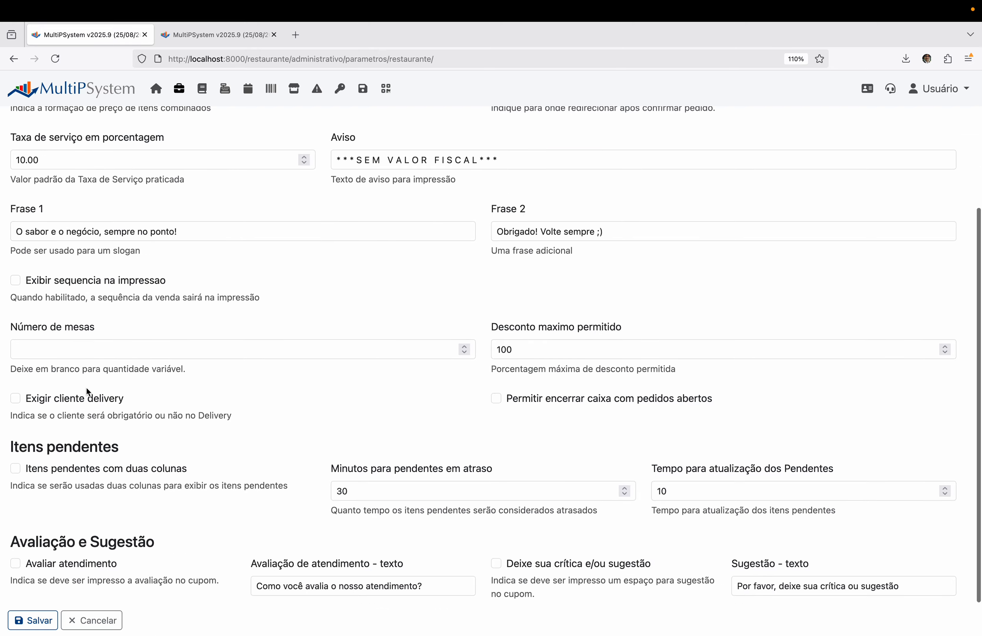
click(47, 403)
scroll(64, 455, down, 2)
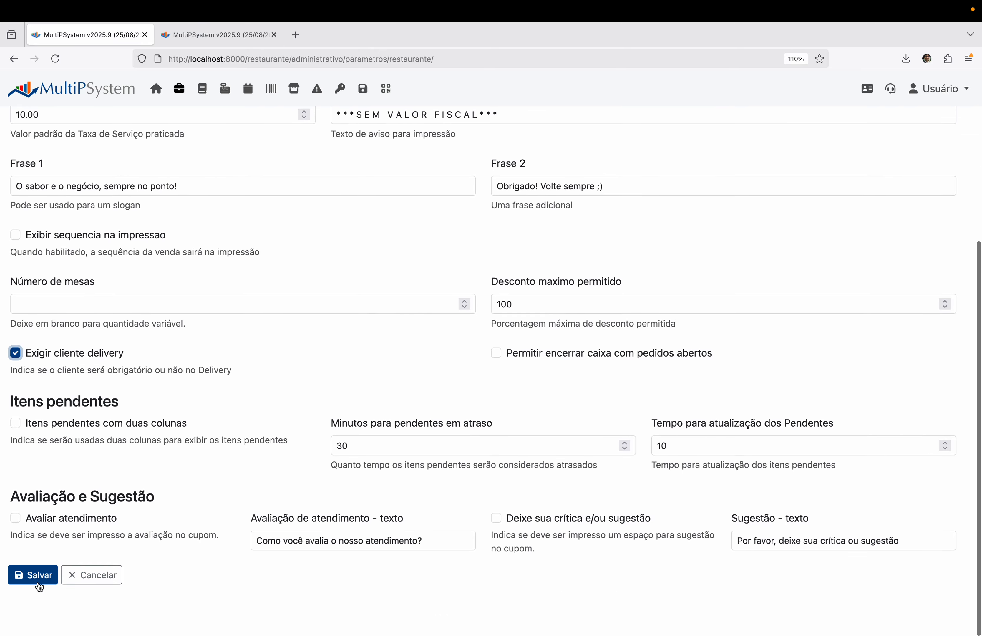
click(37, 578)
- Return to the open delivery sale in the Vendas module and try to open its payment without a customer
click(88, 97)
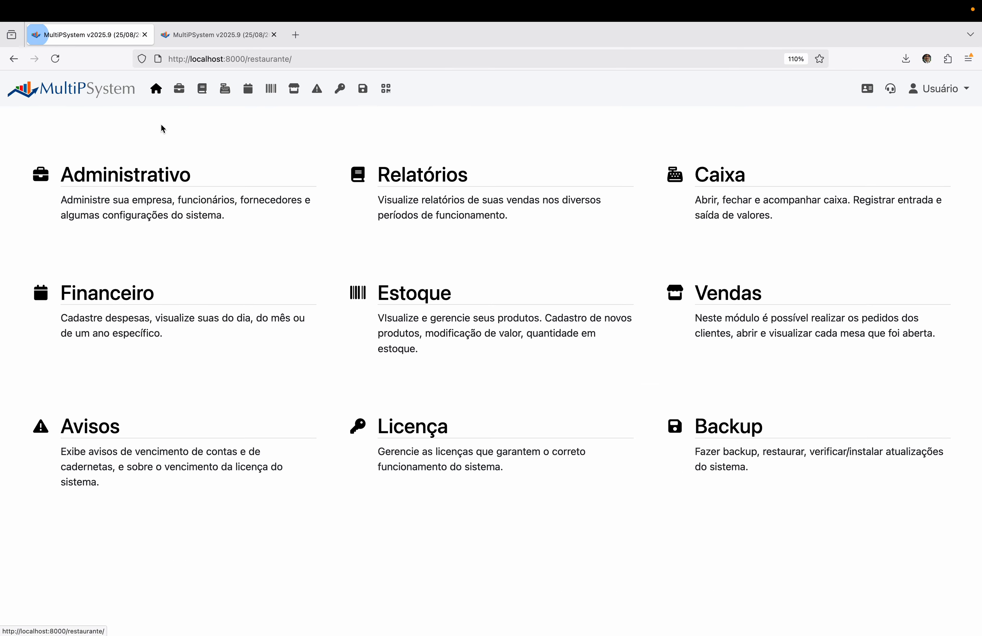
click(698, 298)
click(612, 276)
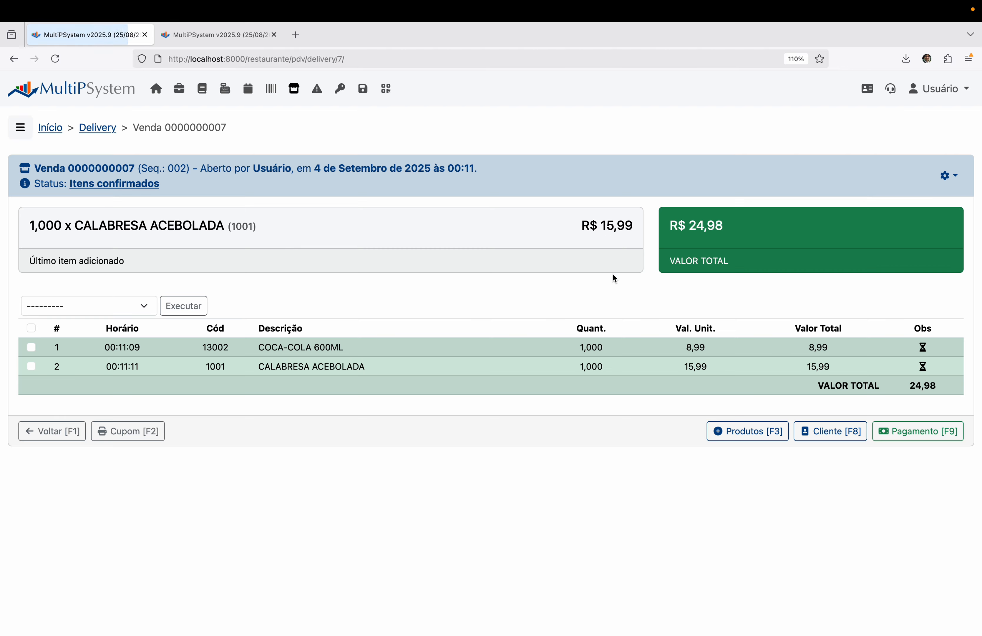
click(904, 431)
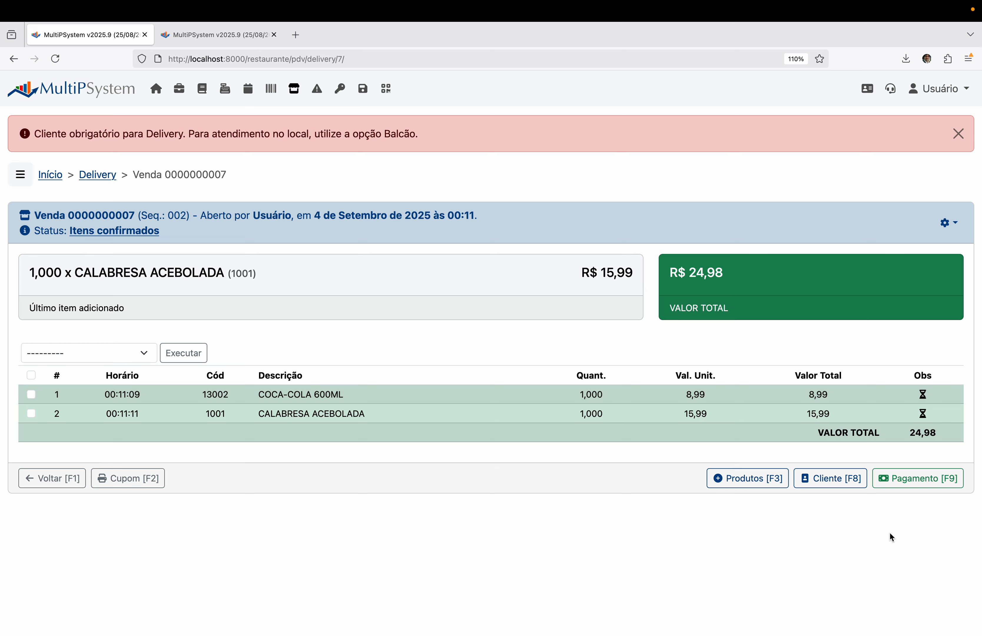
- Start registering a new customer from the delivery sale and enter the customer's name
click(834, 479)
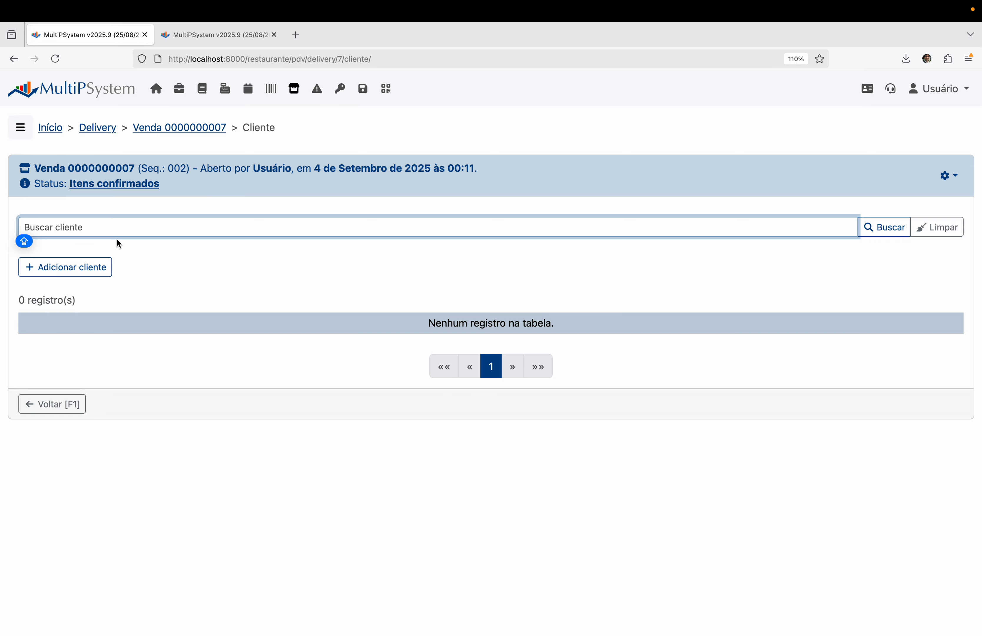
click(96, 268)
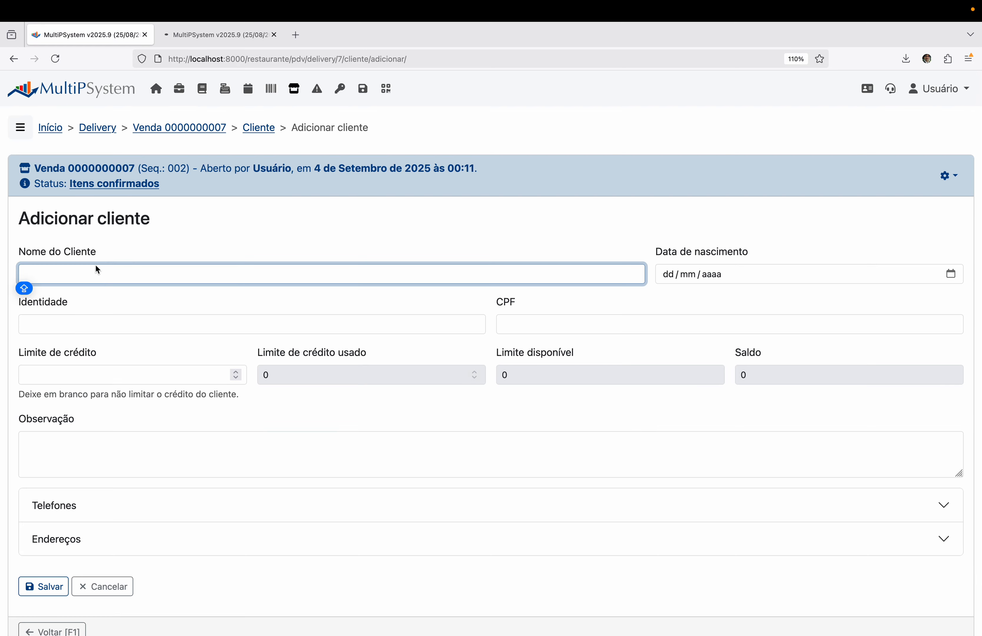
text(JOSEPH)
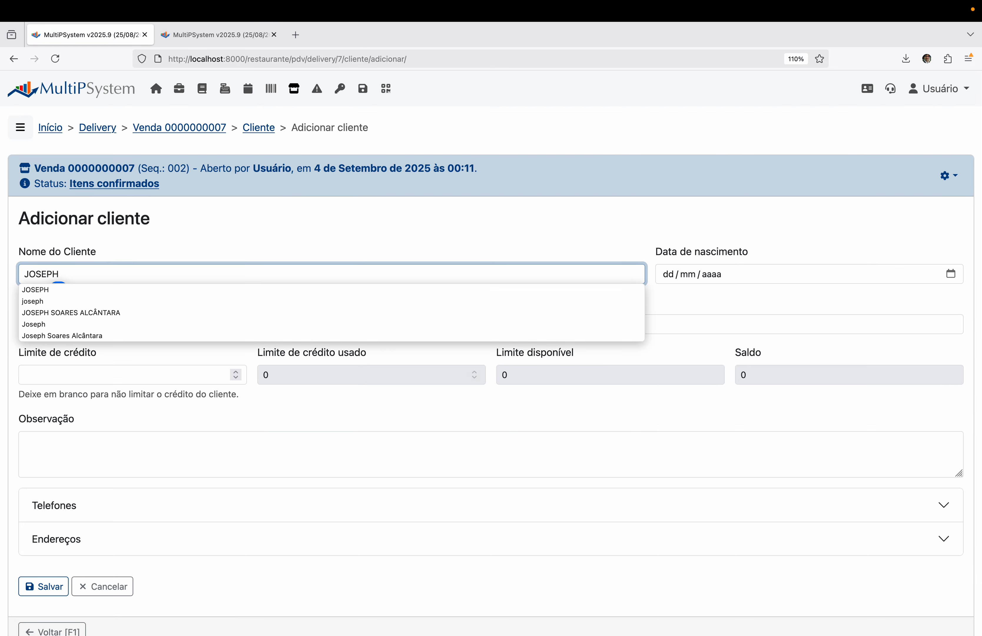
key(Tab)
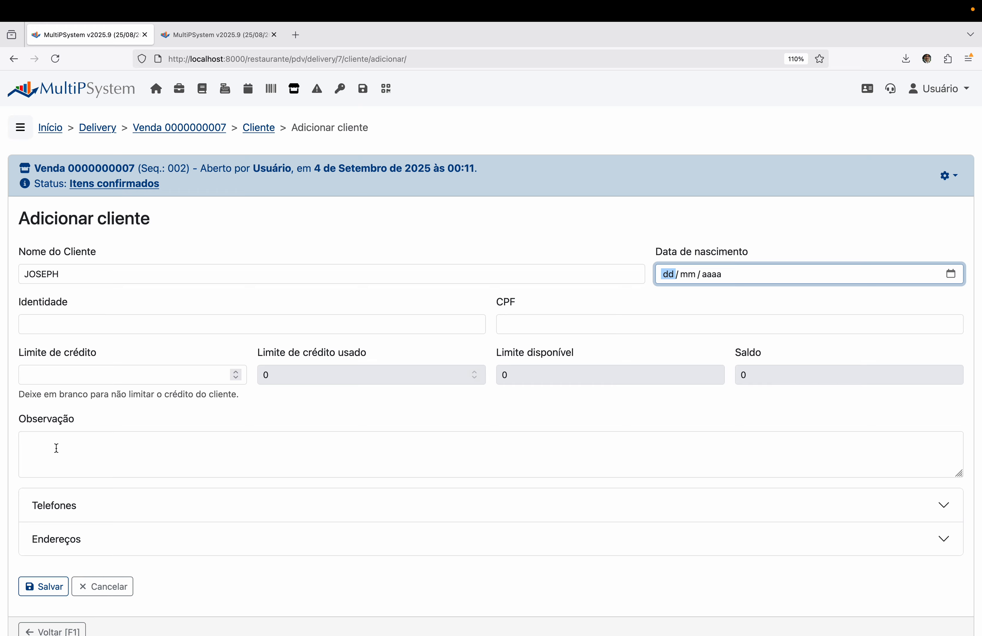
- Fill in the area code and number of the customer's first phone under Telefones
scroll(68, 539, down, 2)
click(89, 459)
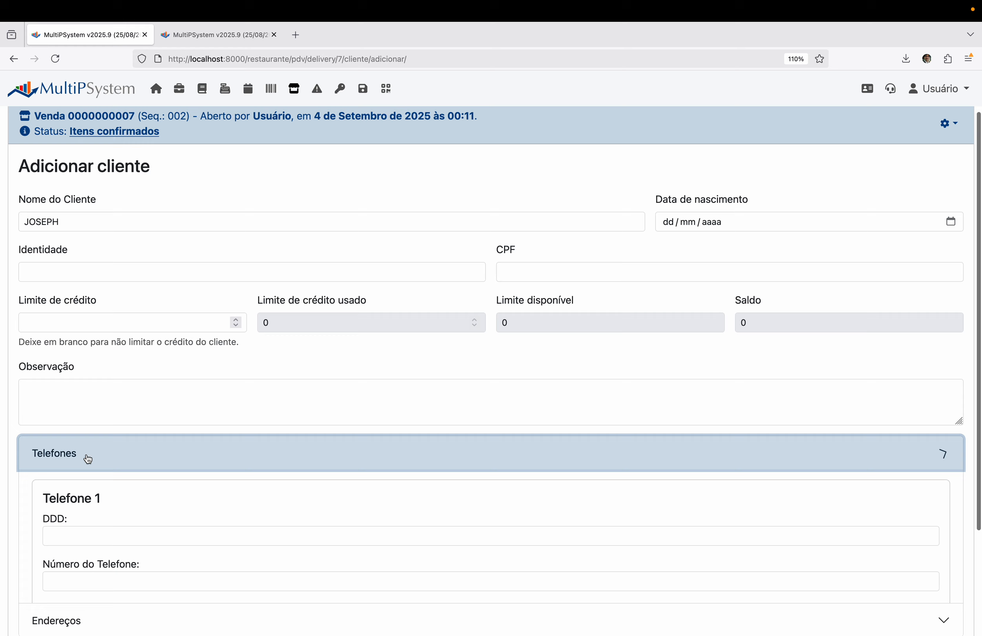
click(104, 533)
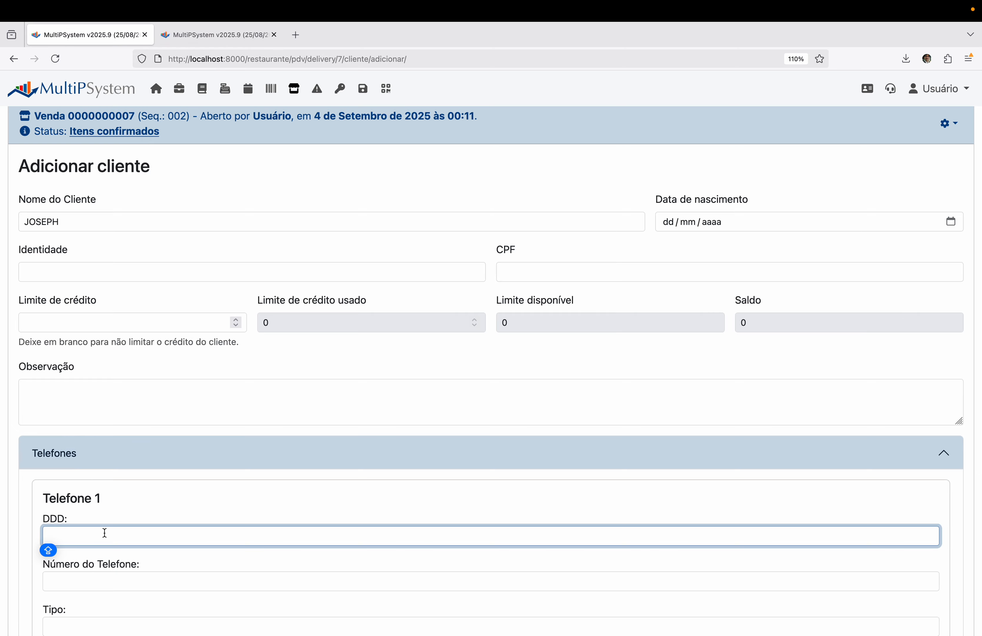
key(Down)
key(Down)
key(Tab)
key(Down)
key(Down)
key(Return)
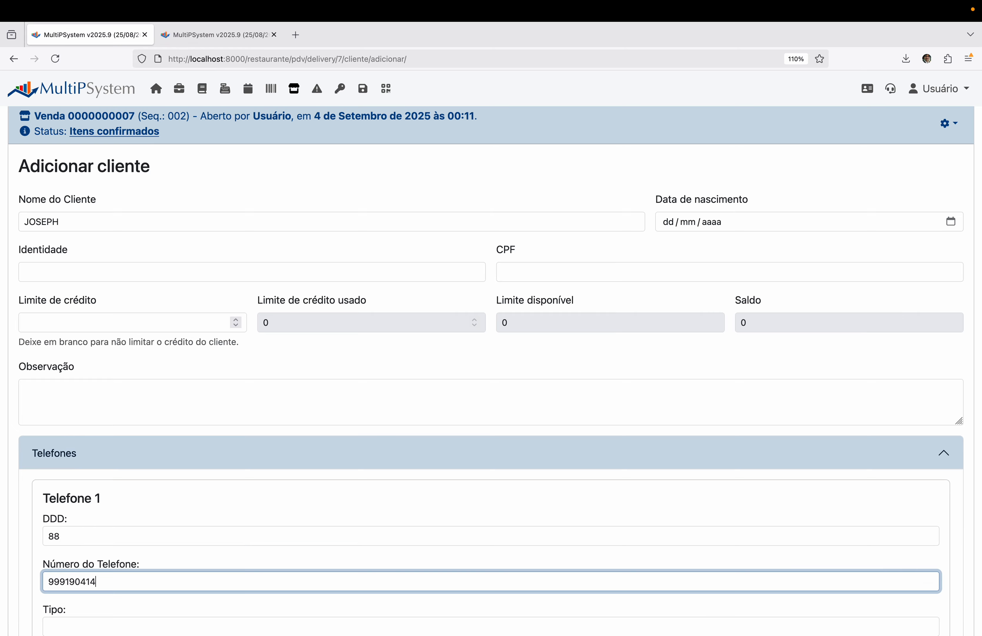
- Enter the customer's street address in Rua under Endereços and save the new customer
scroll(108, 469, down, 5)
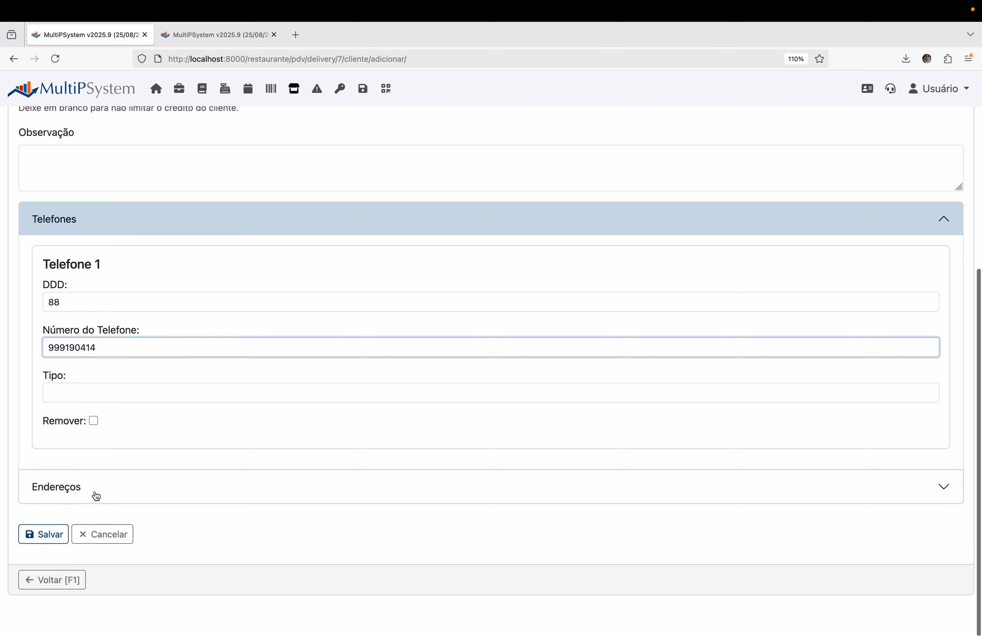
click(94, 494)
scroll(96, 540, down, 3)
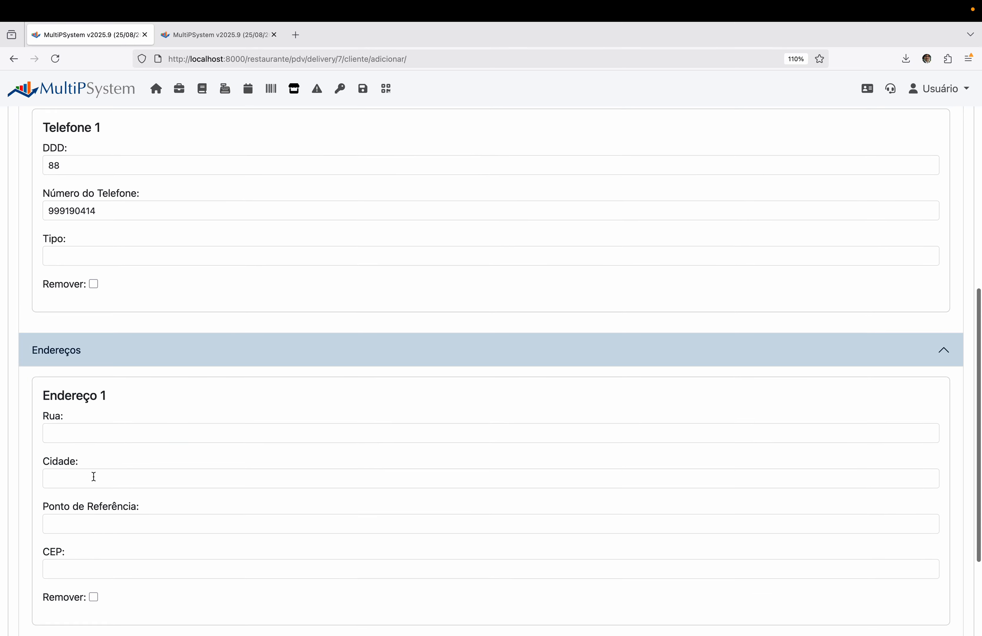
click(93, 475)
key(Down)
key(Escape)
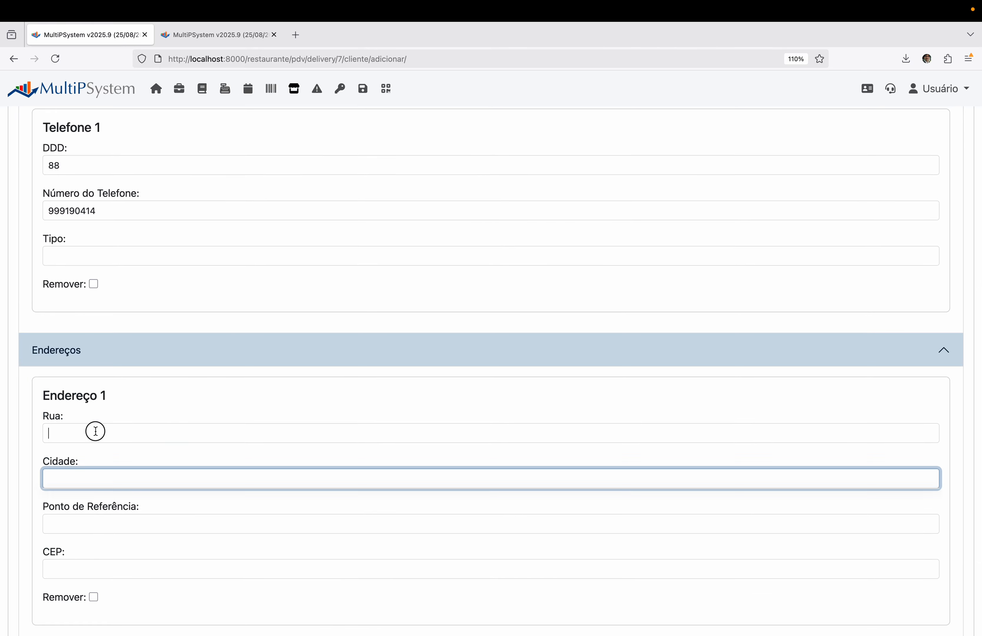
click(94, 430)
key(Down)
key(Return)
key(Return)
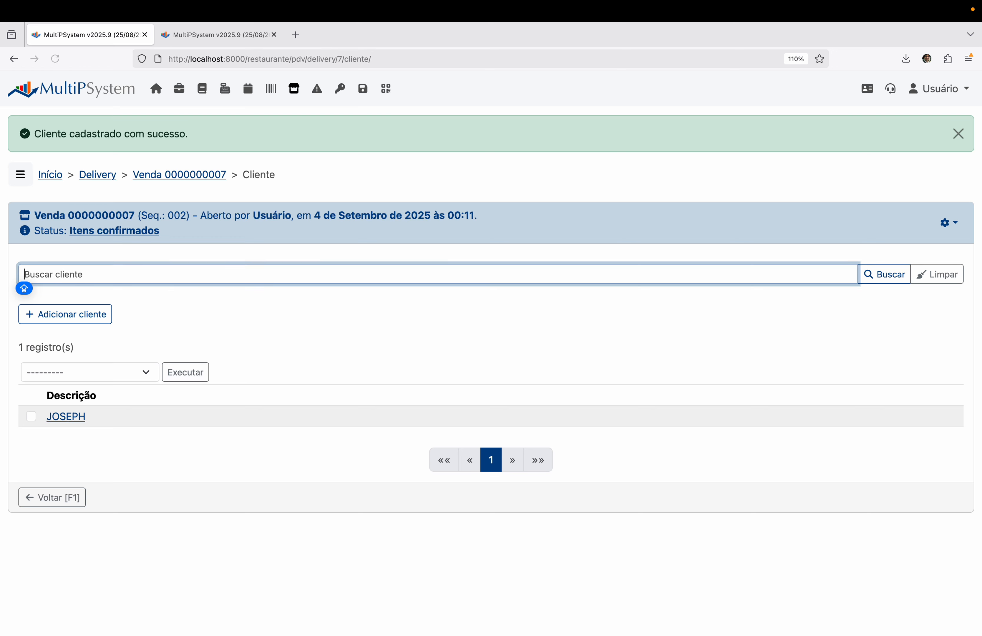
- Link the newly registered customer to the delivery sale using Definir cliente selecionado
click(30, 416)
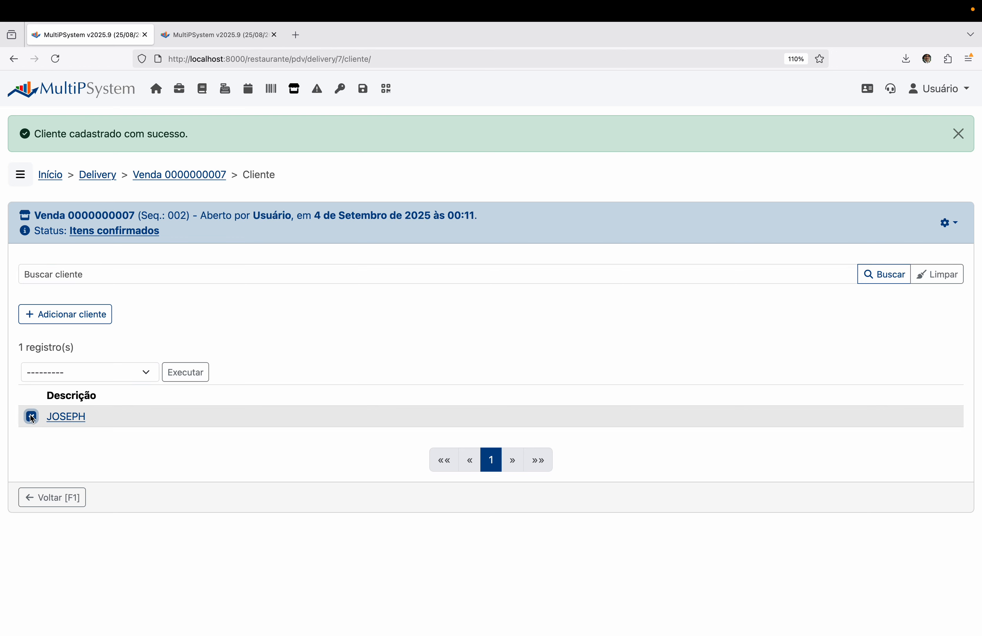
click(78, 374)
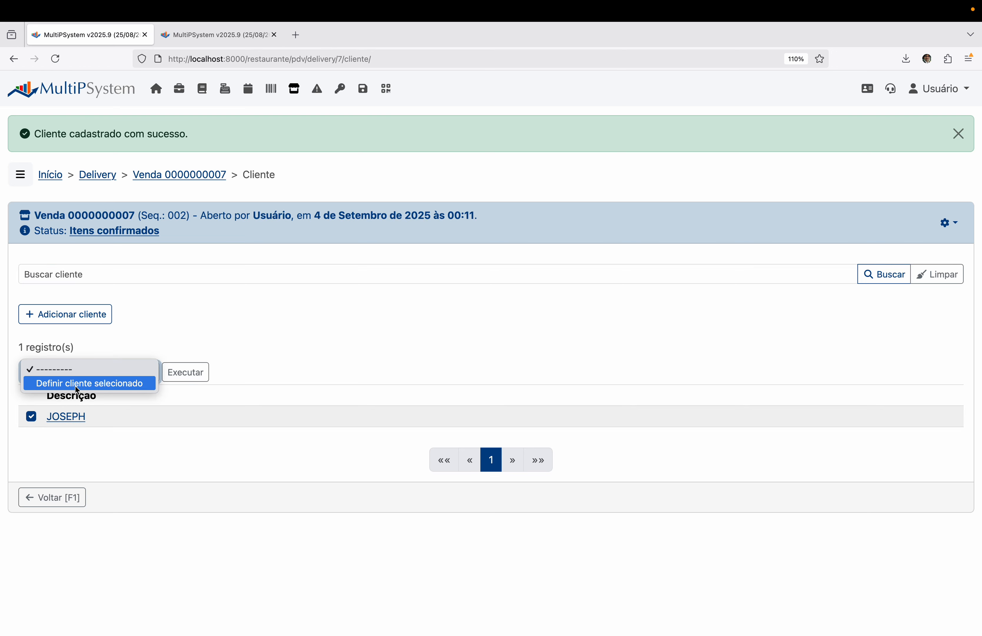
click(76, 384)
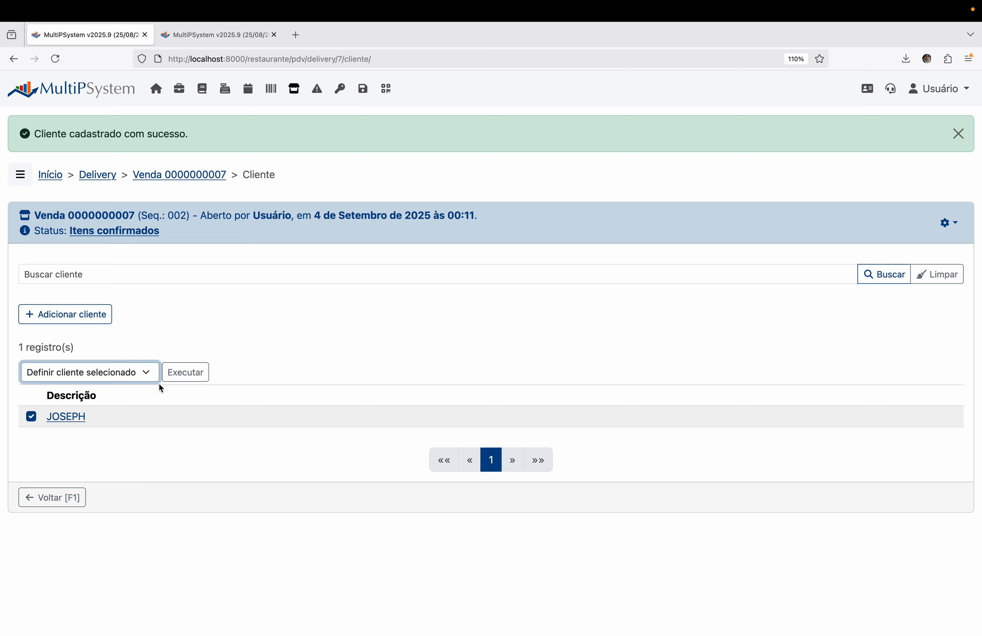
click(186, 373)
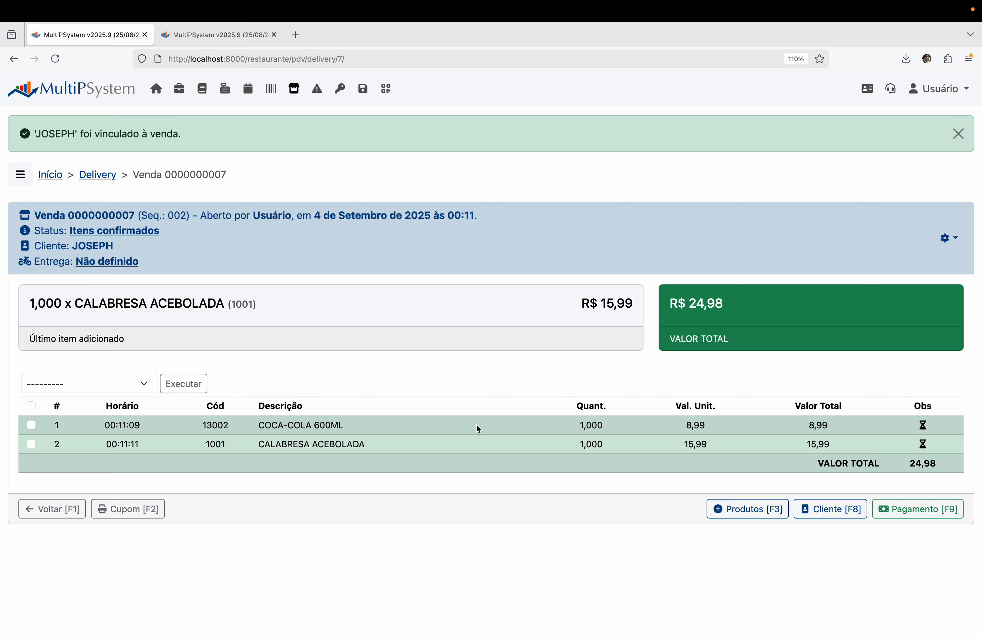
- Try to open the payment without a delivery address, and set Entrega to the customer's registered address and save it
click(931, 516)
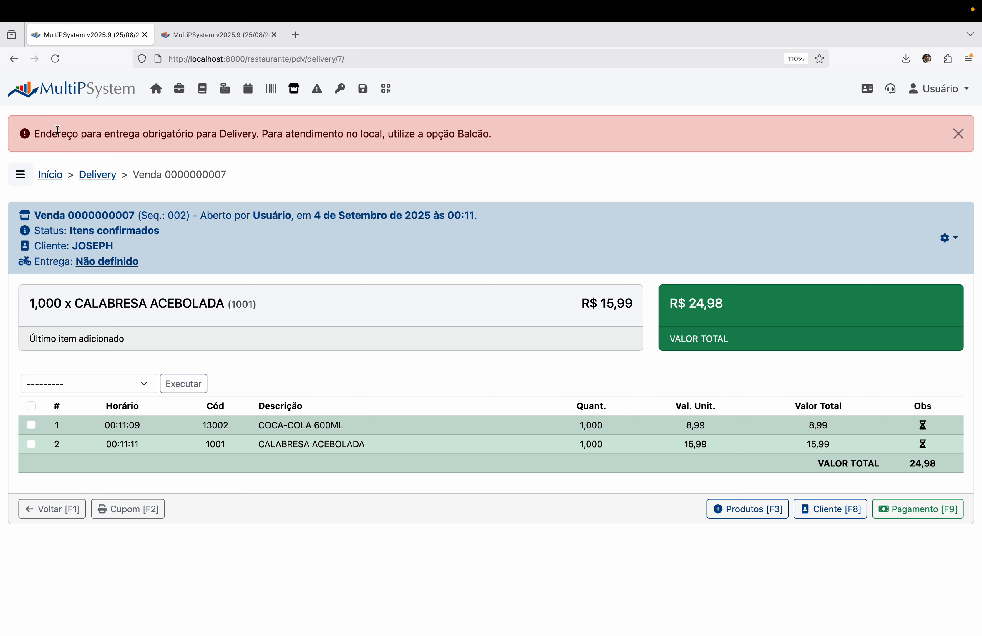
drag(41, 131, 205, 137)
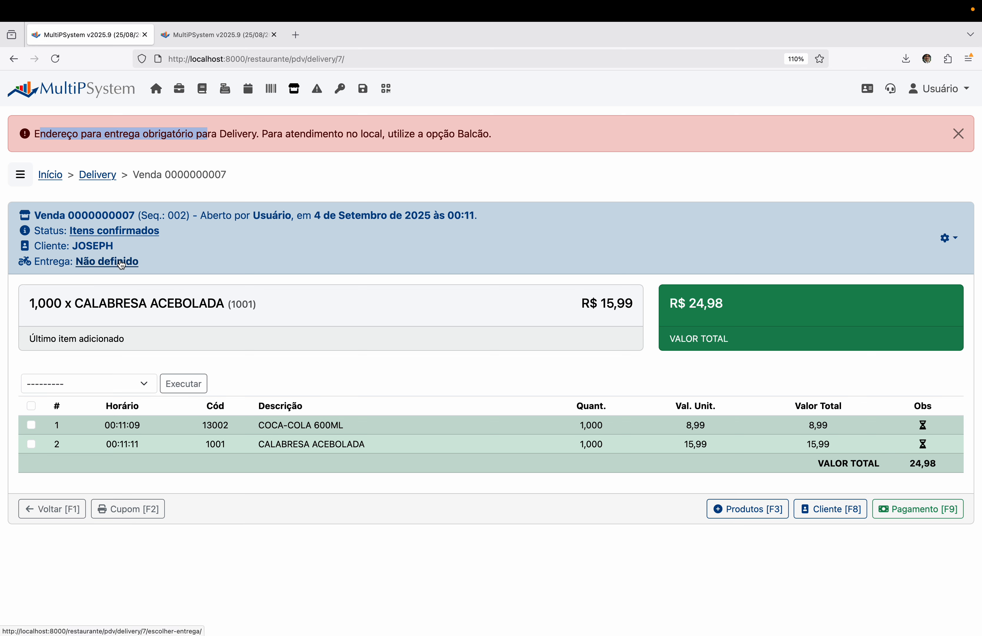
click(109, 262)
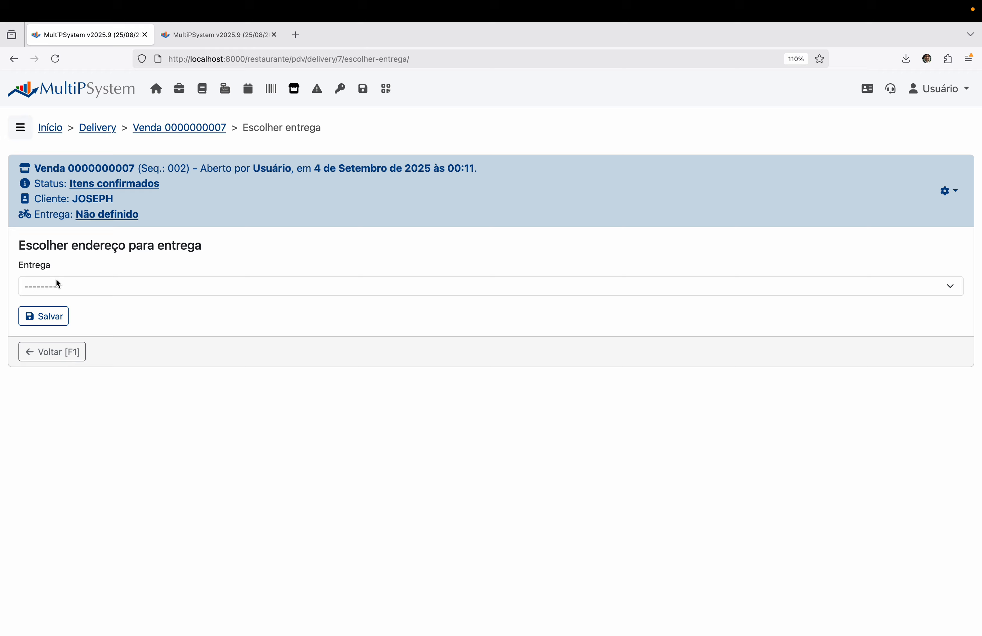
click(80, 292)
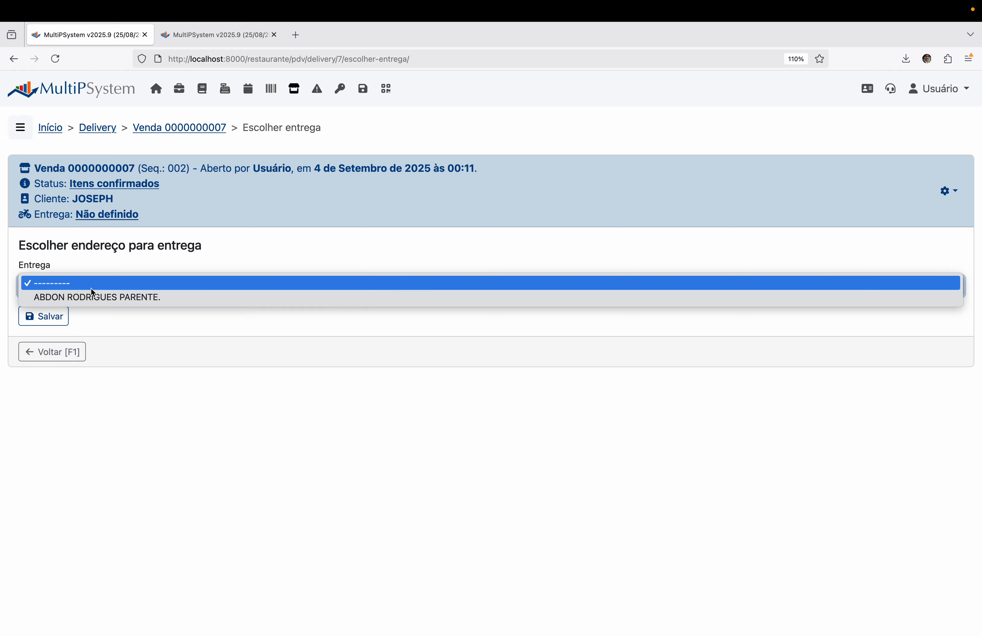
click(95, 297)
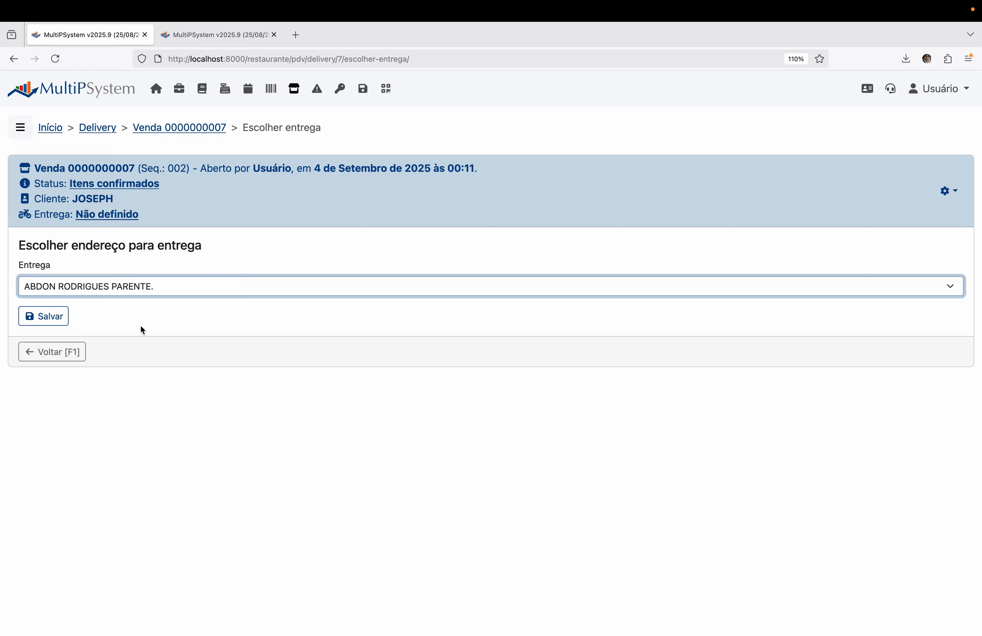
click(54, 317)
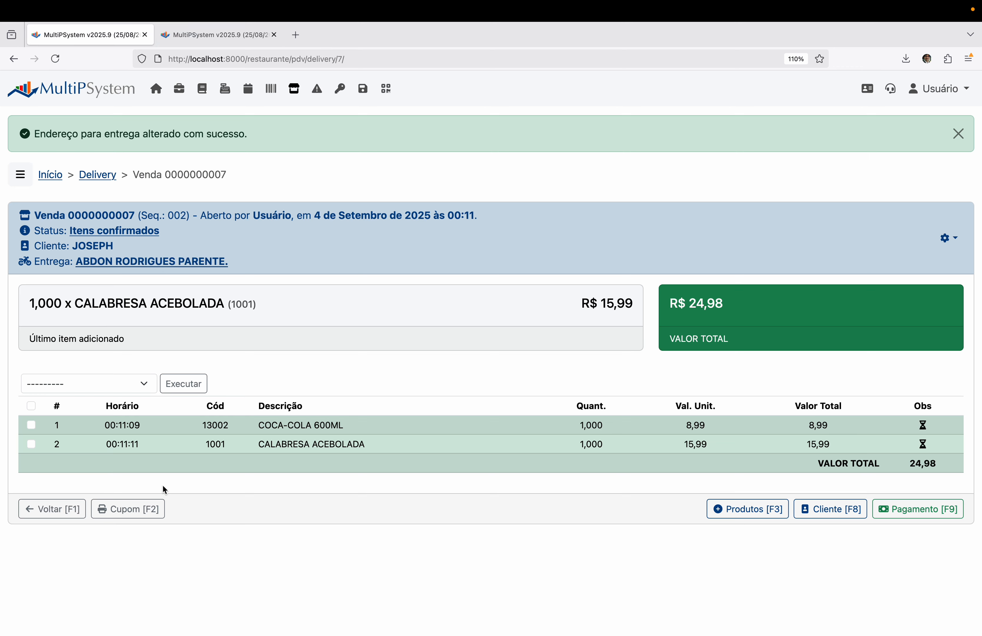
- Generate the delivery sale's Cupom and examine the customer data, delivery address and contact printed on it
click(132, 510)
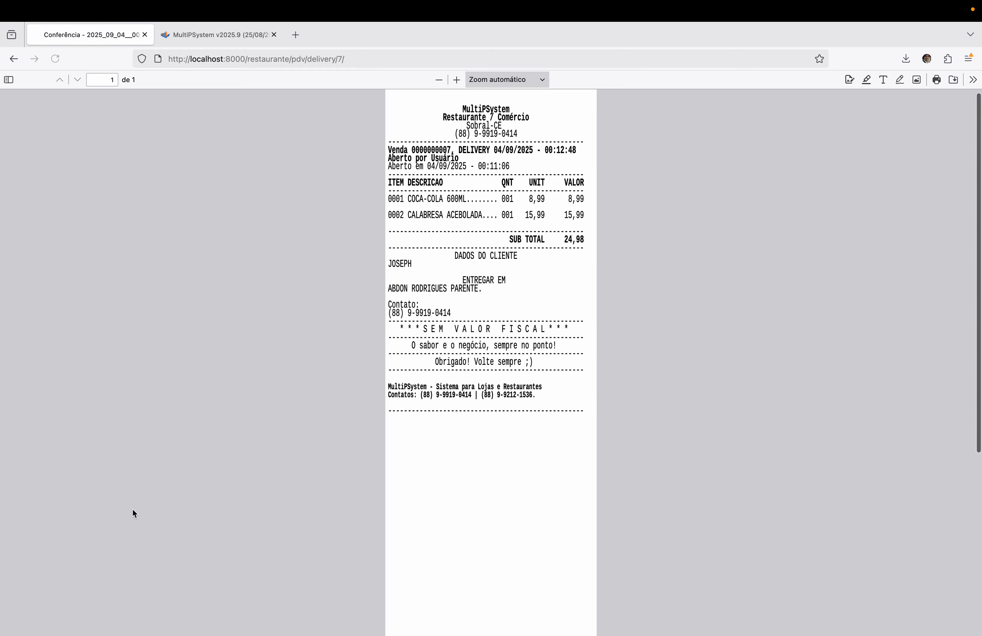
drag(394, 253, 471, 328)
click(474, 326)
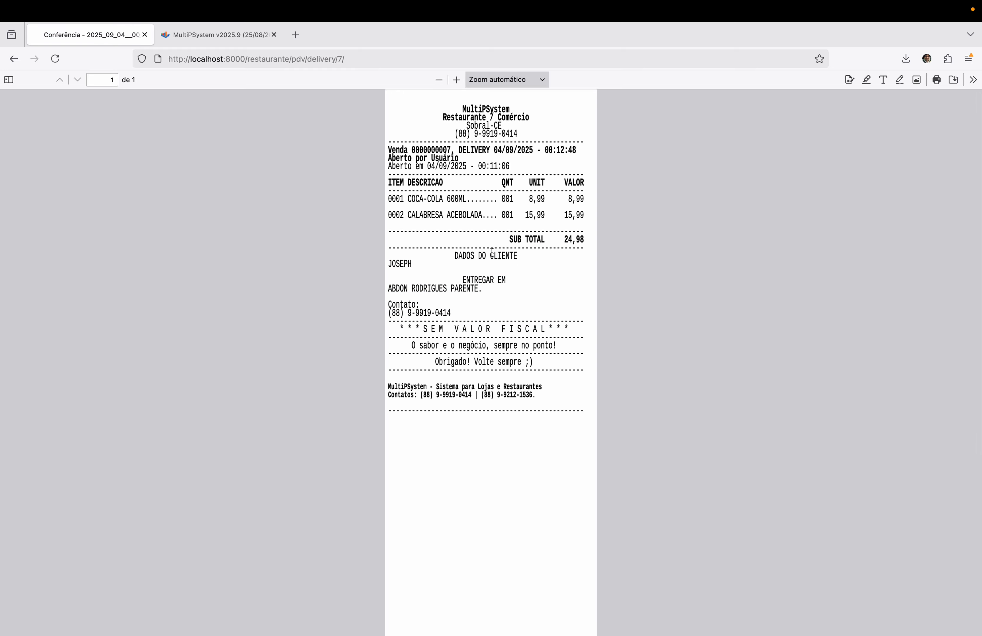
- Check the customer name, delivery address and Contato lines on the delivery receipt
double_click(401, 263)
drag(394, 289, 462, 288)
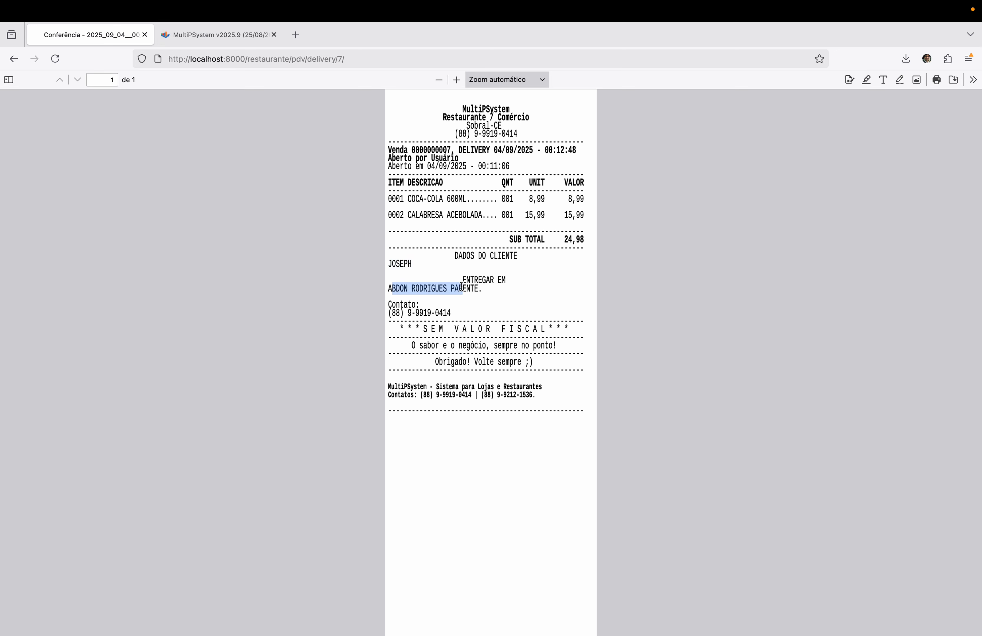
drag(391, 313, 454, 310)
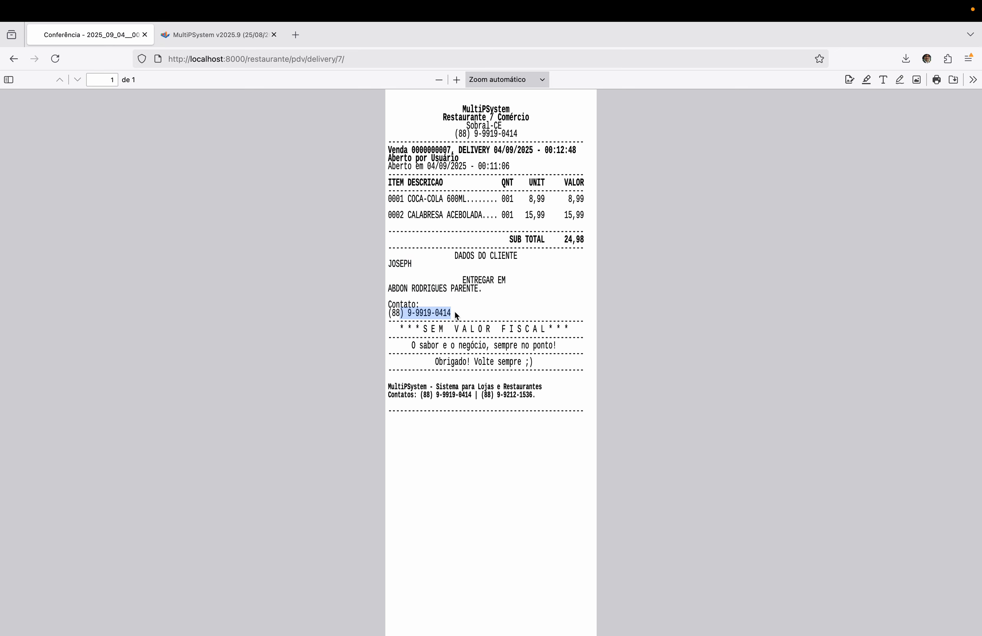
click(454, 310)
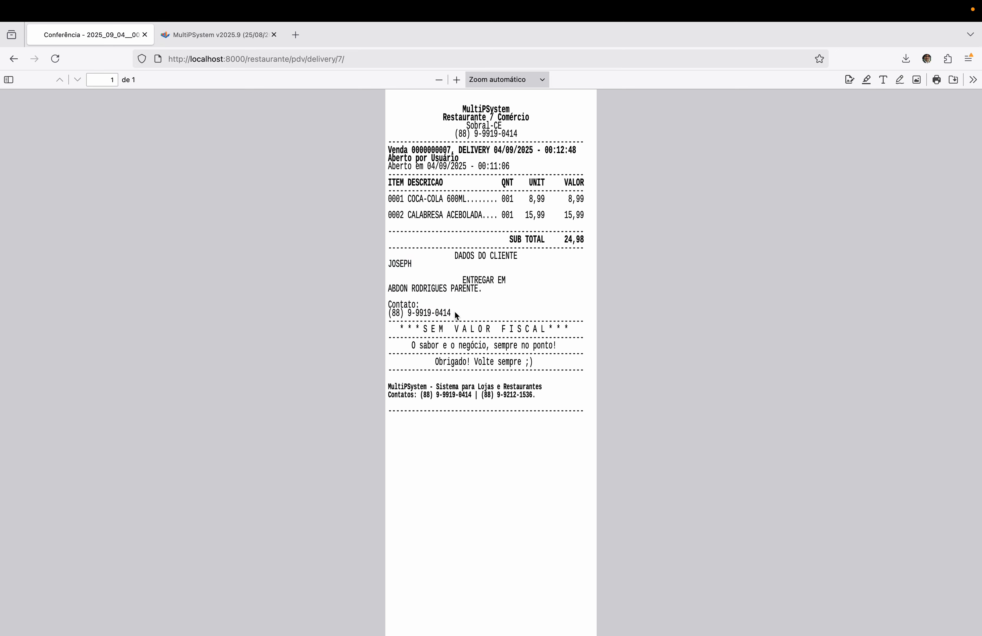
- Add a Dinheiro payment of R$ 24,98 to the delivery sale and close the order with Encerrar pedido
click(58, 59)
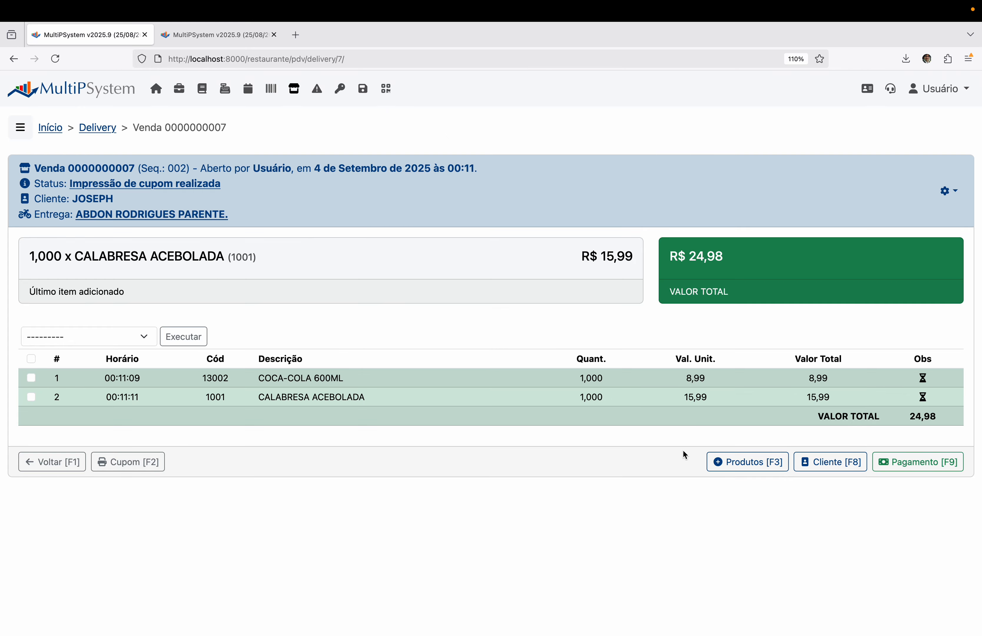
click(899, 463)
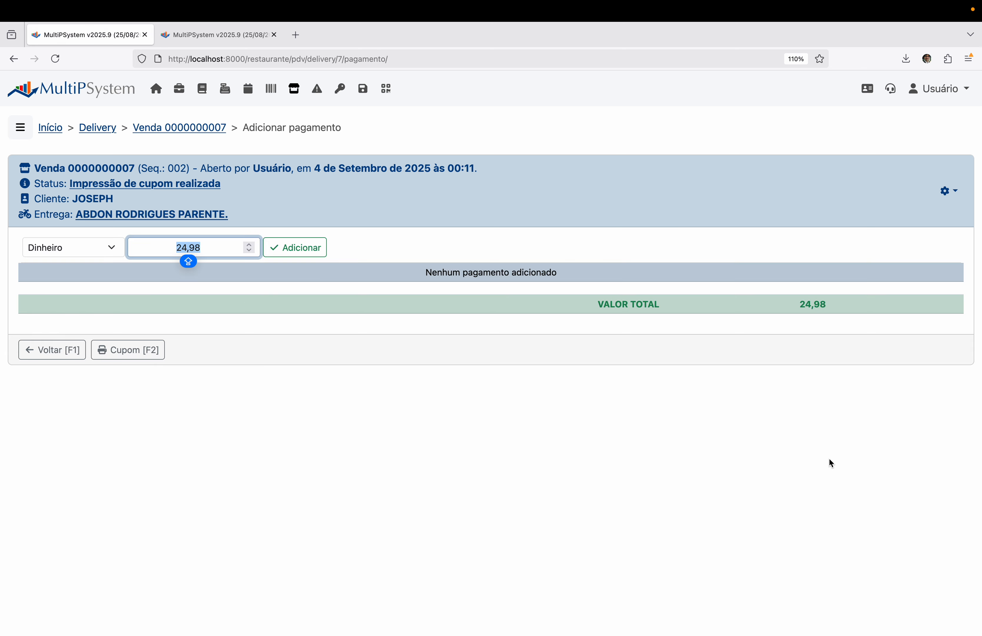
click(304, 248)
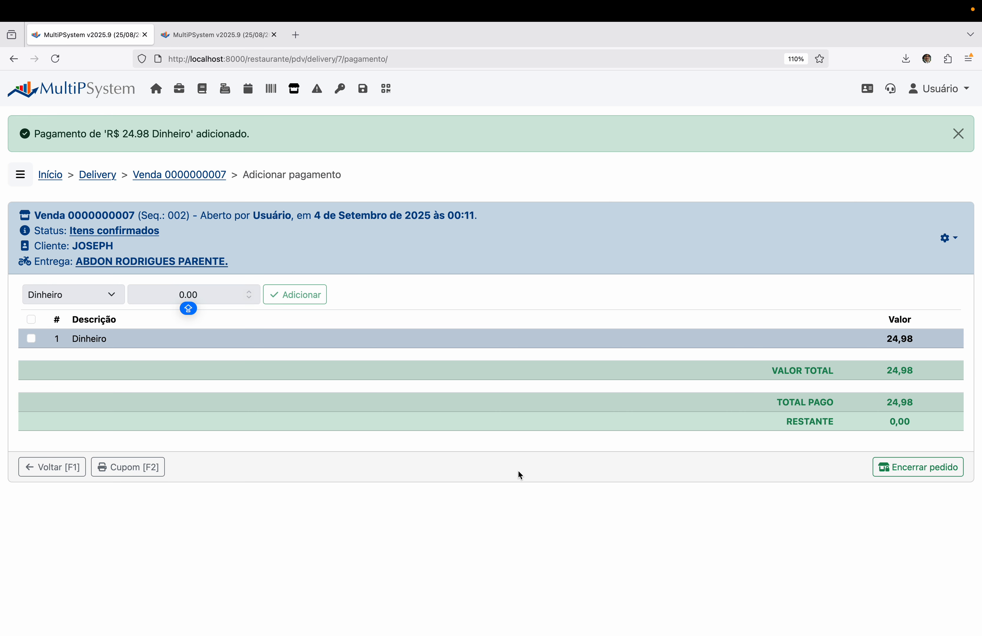
click(926, 474)
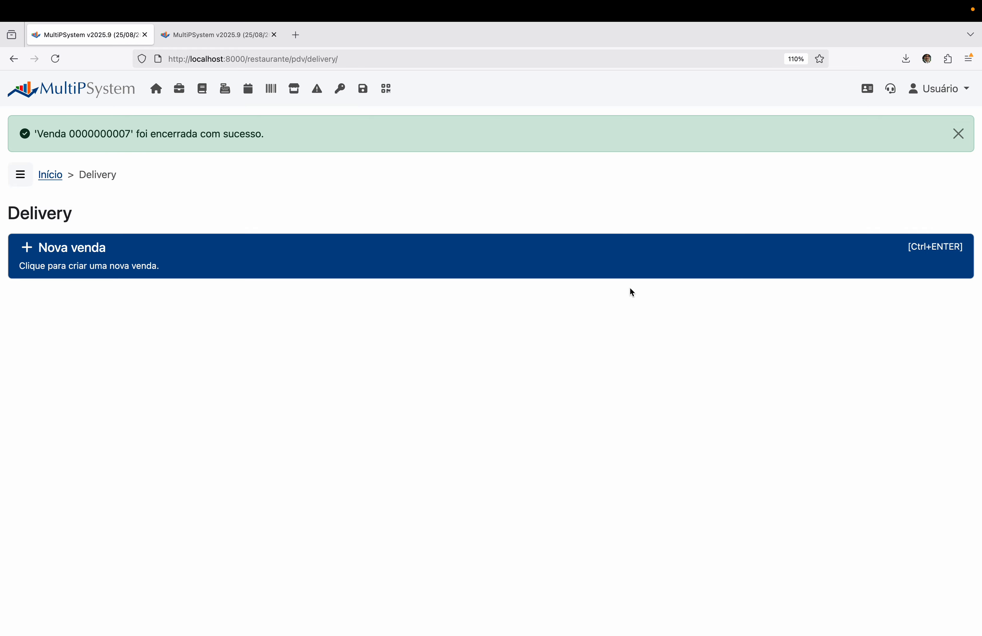
- Check Mesas for open tables and review the current Caixa's totals and payment details
click(20, 174)
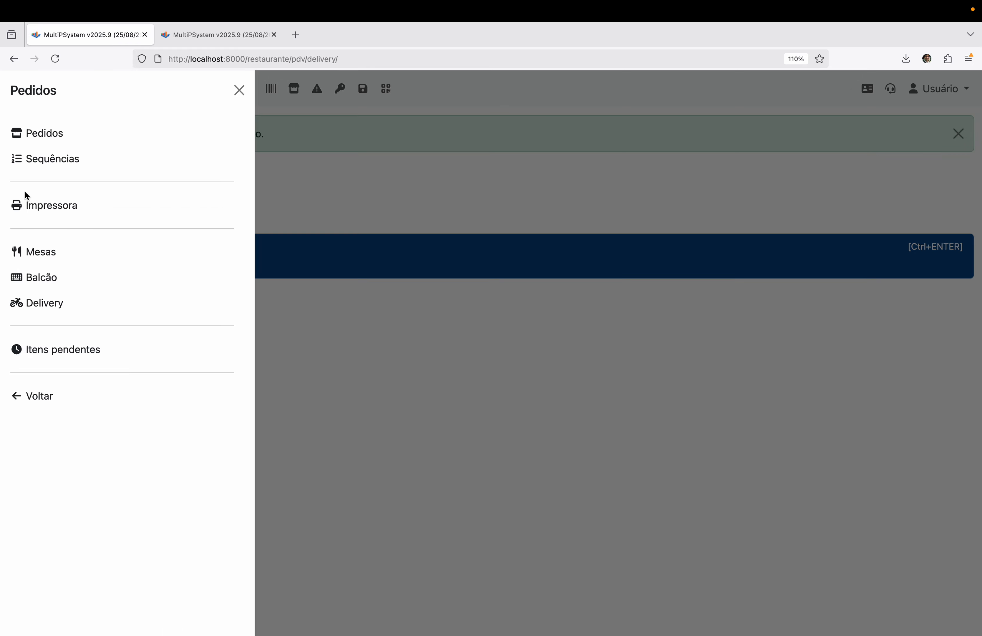
click(53, 252)
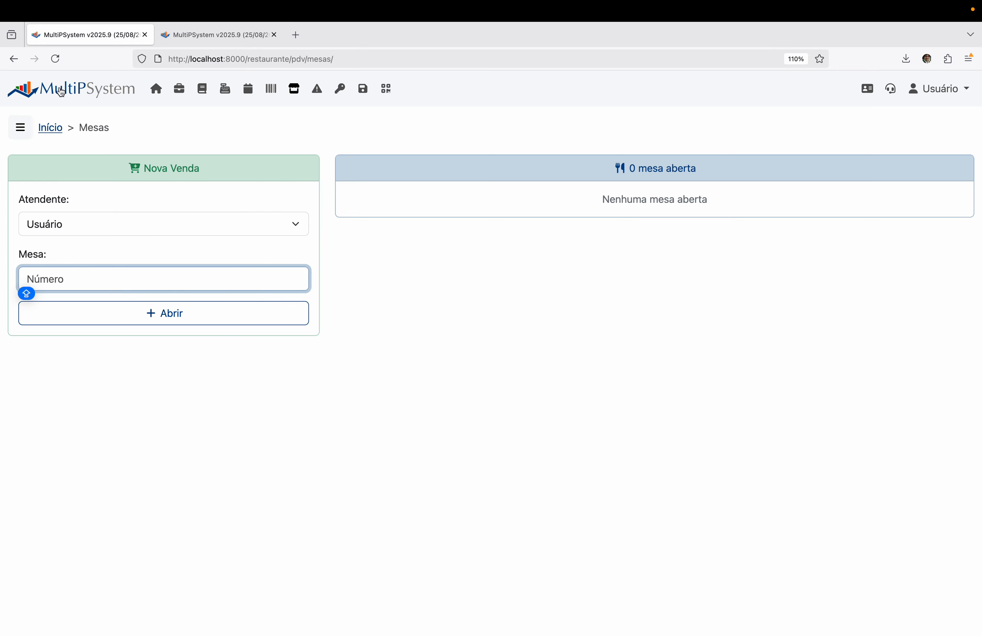
click(49, 127)
click(748, 198)
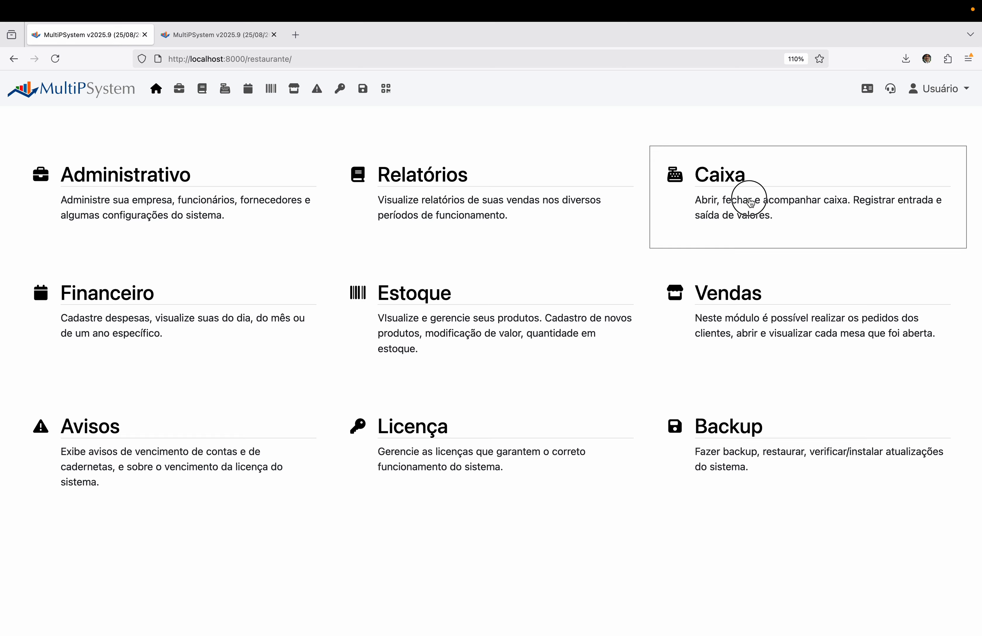
scroll(527, 367, down, 3)
scroll(527, 368, up, 3)
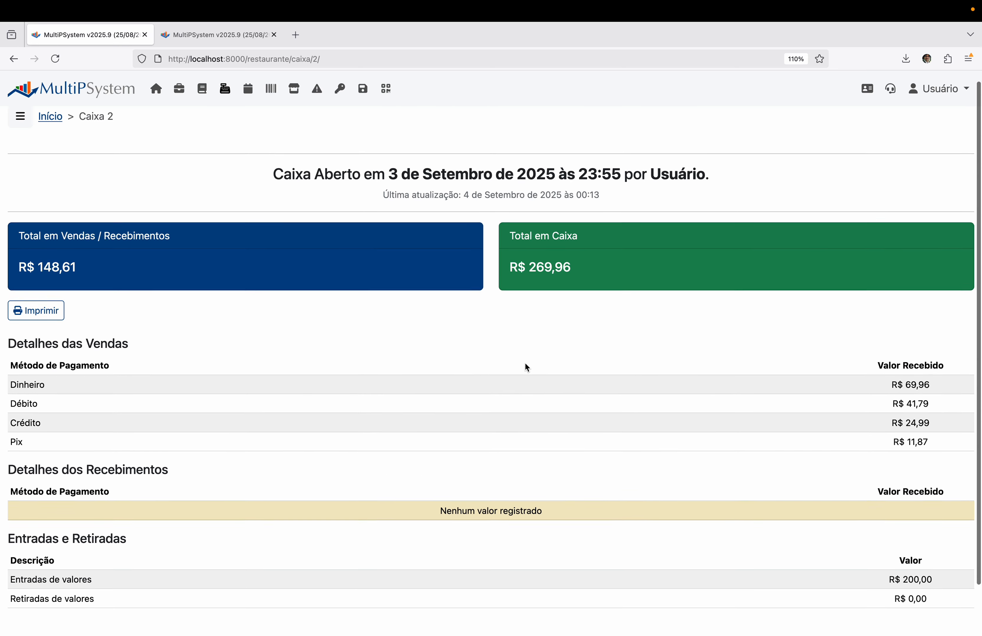
- Close the current Caixa with the Observação left blank
click(21, 130)
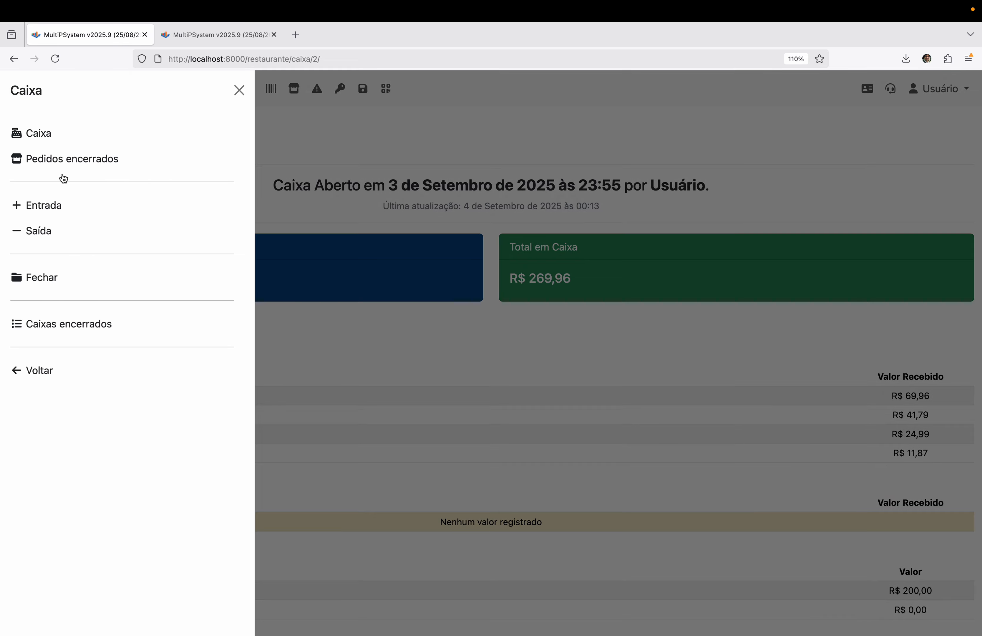
click(48, 278)
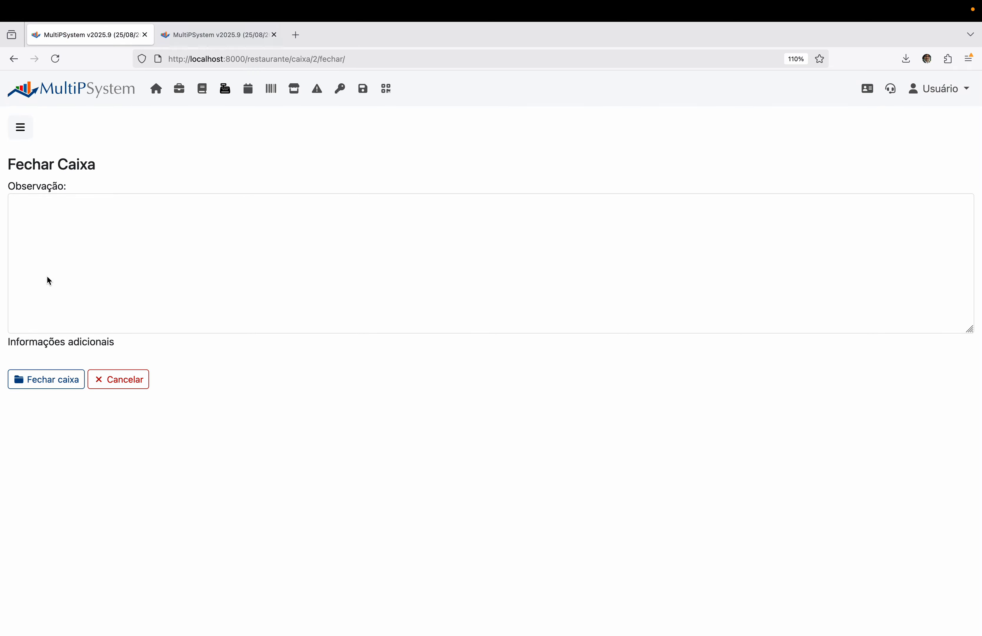
click(66, 242)
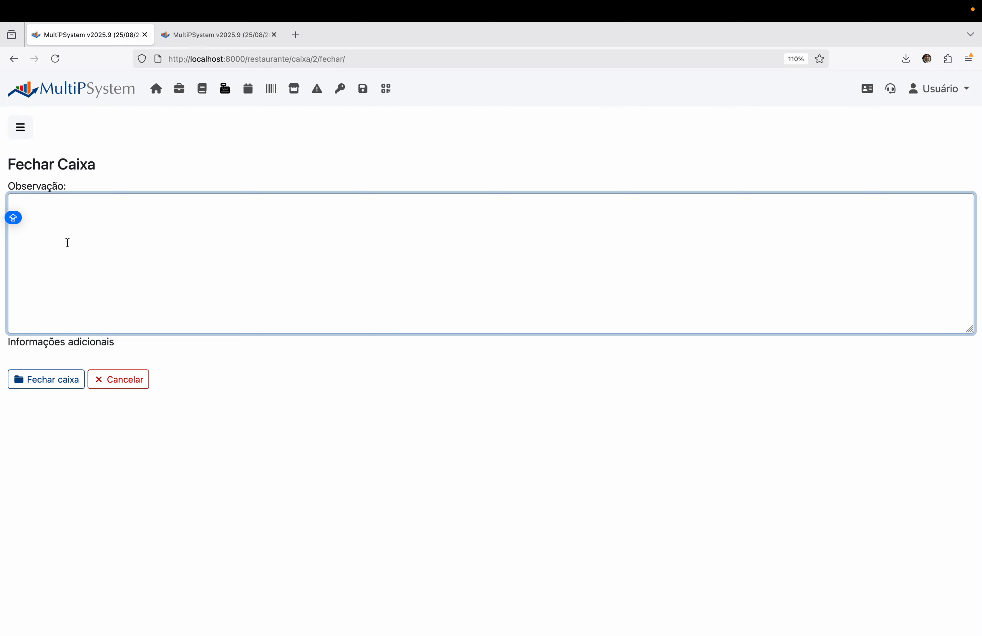
click(63, 388)
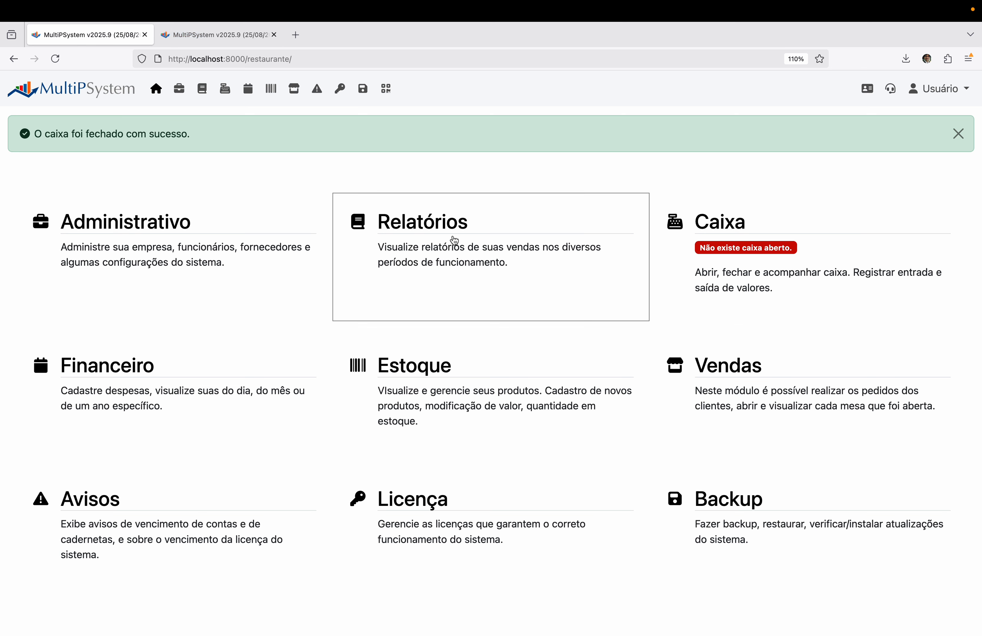
- Open Relatórios and examine the monthly sales history chart
click(454, 240)
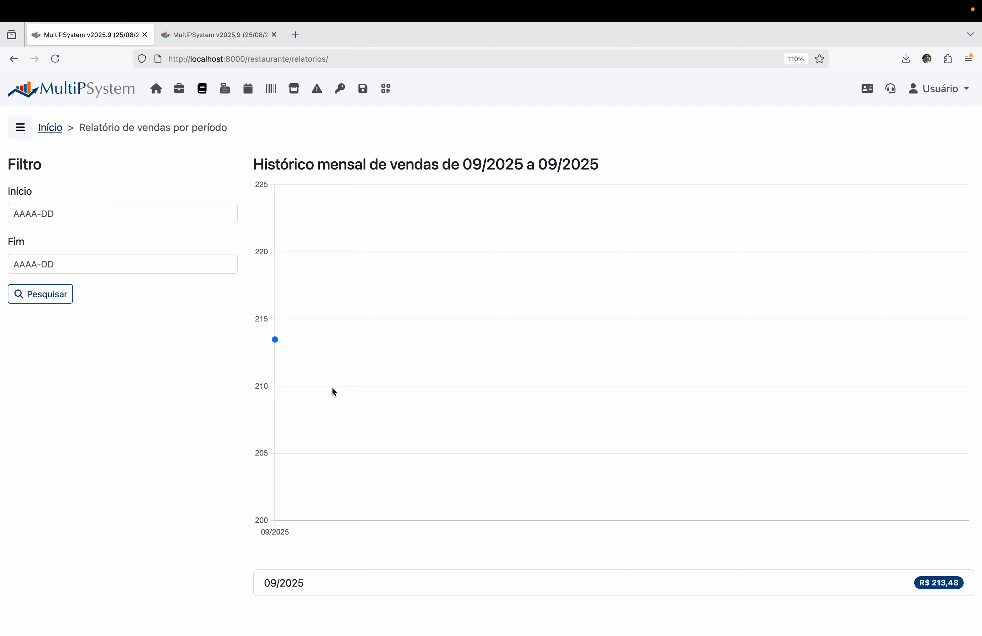
scroll(332, 386, down, 1)
mouse_move(276, 340)
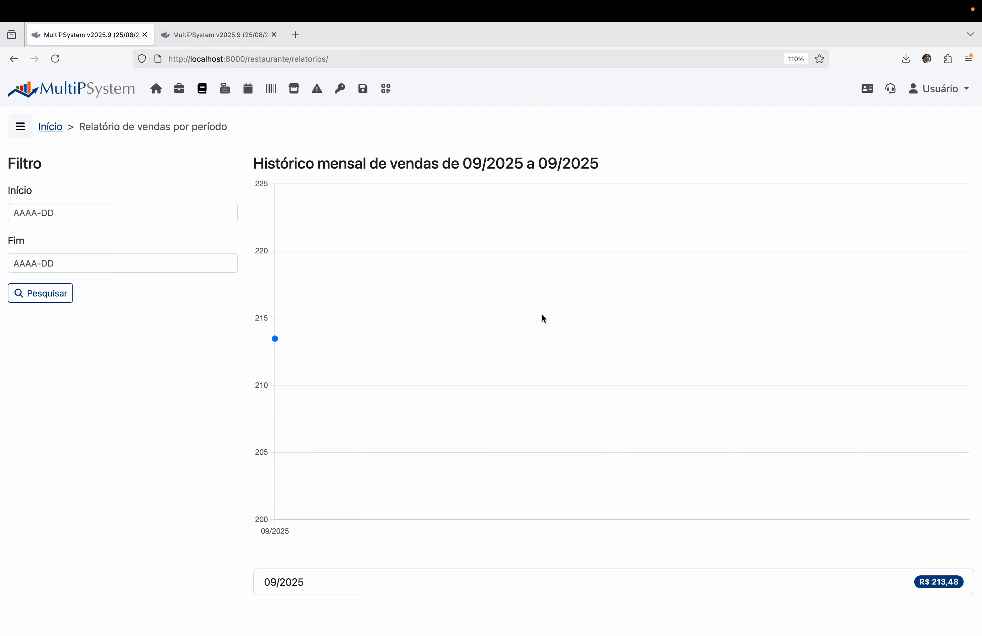
- Generate the Relatório por período with Início 03/09/2025 and Fim 03/09/2025
click(20, 129)
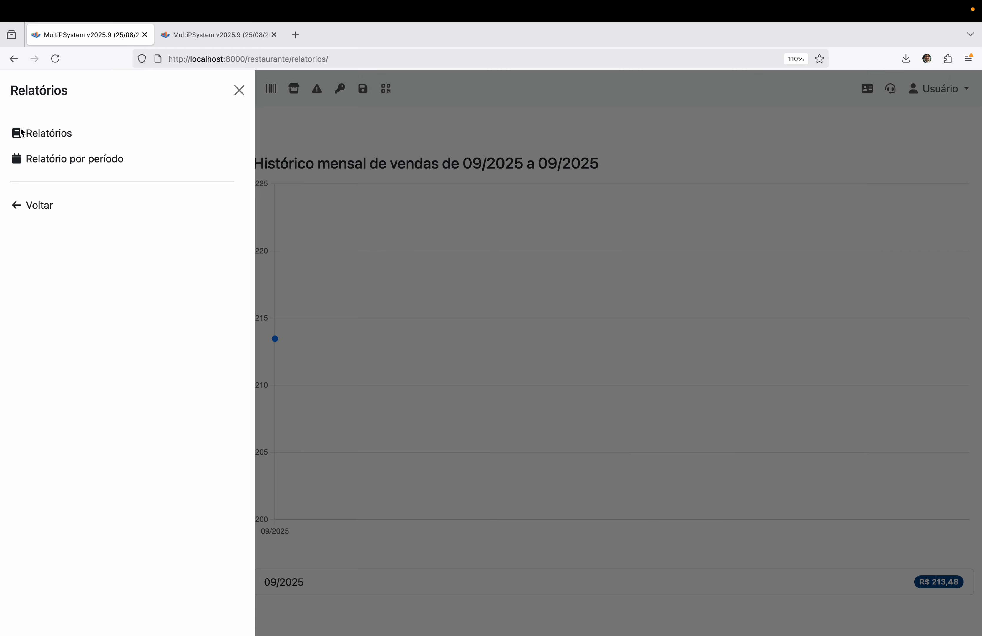
click(66, 159)
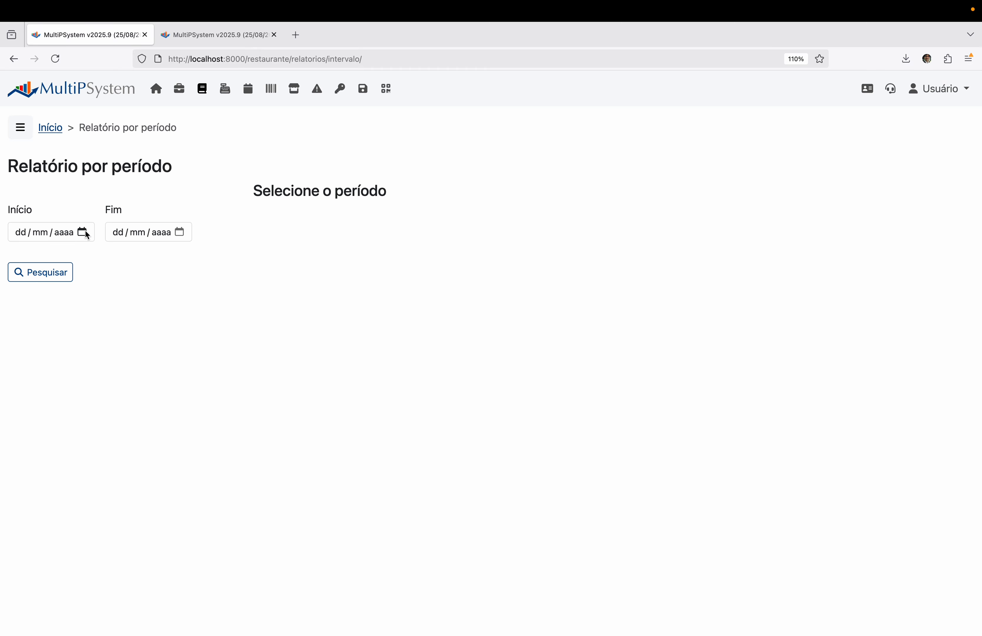
click(83, 233)
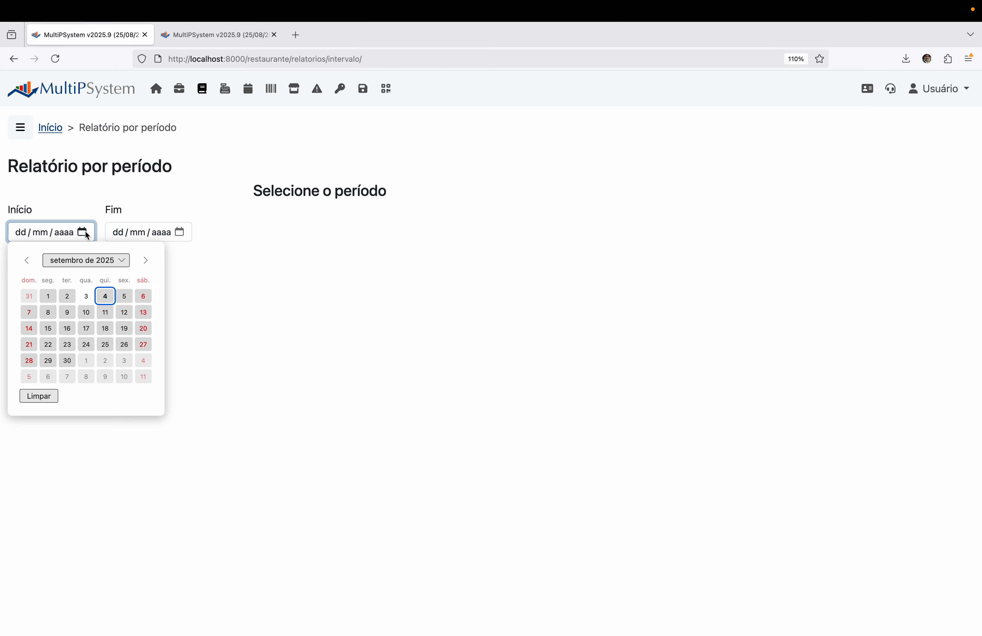
click(88, 296)
click(178, 233)
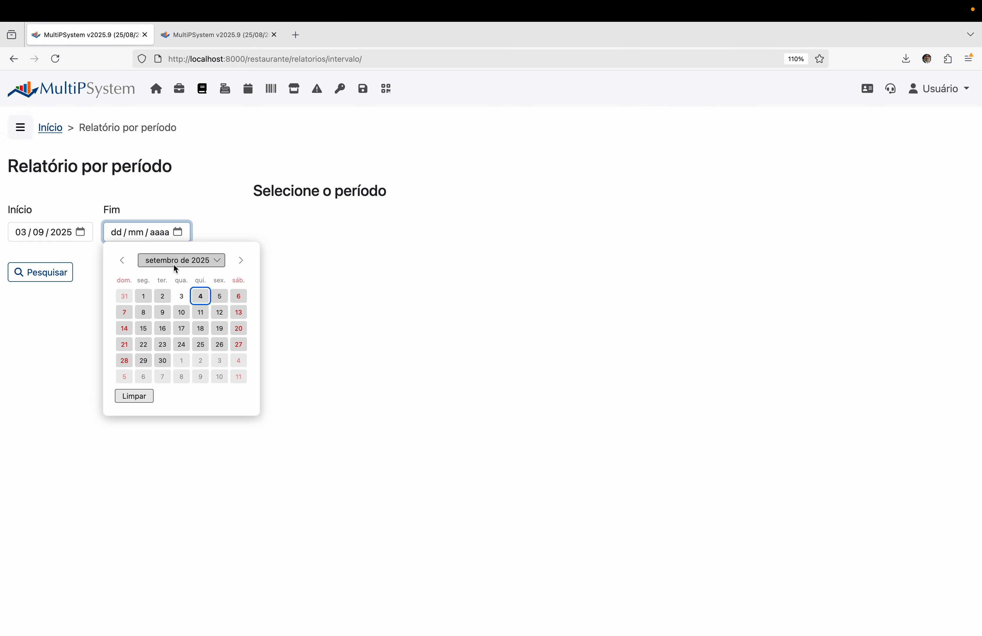
click(187, 297)
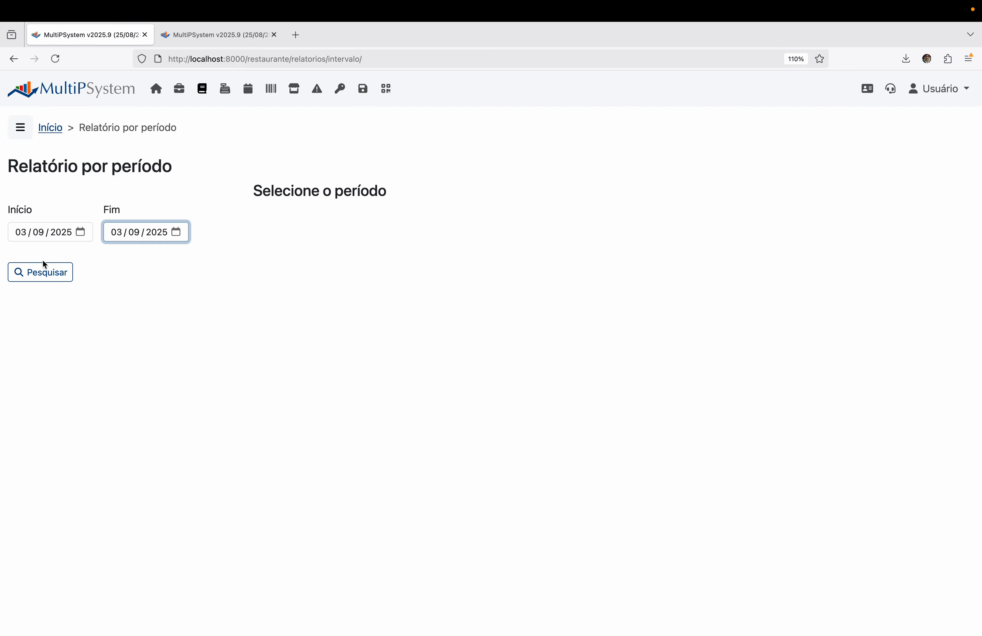
click(59, 275)
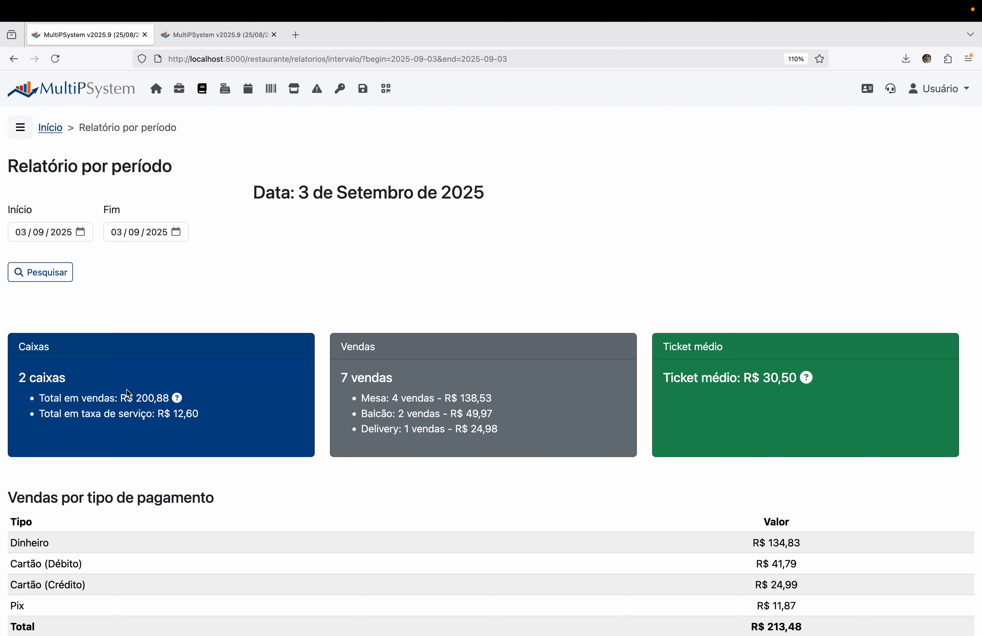
- Examine the Caixas summary's sales total, its explanatory note and the service fee total
scroll(151, 345, down, 2)
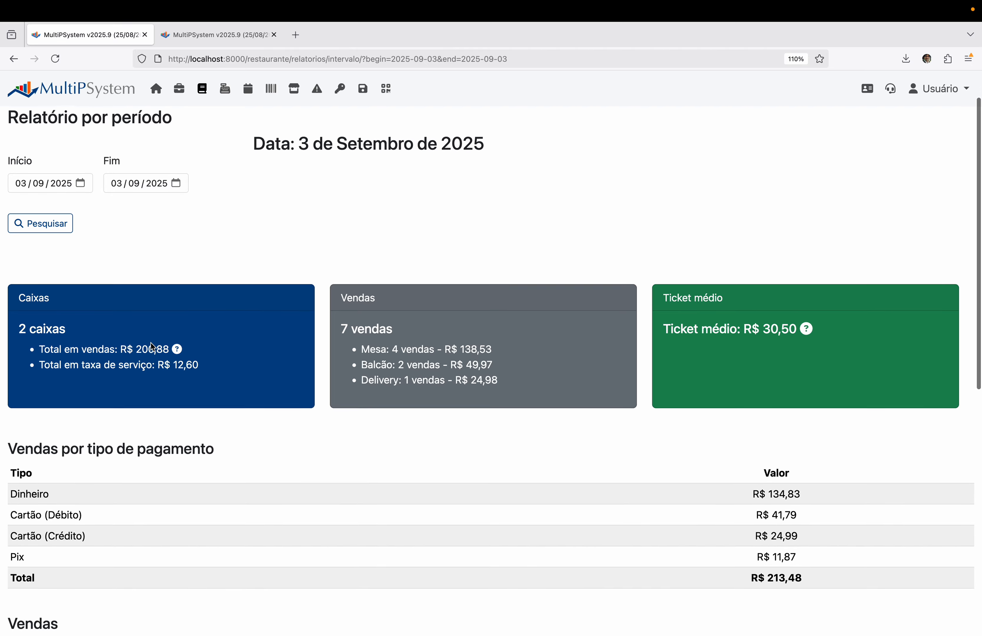
scroll(151, 343, down, 2)
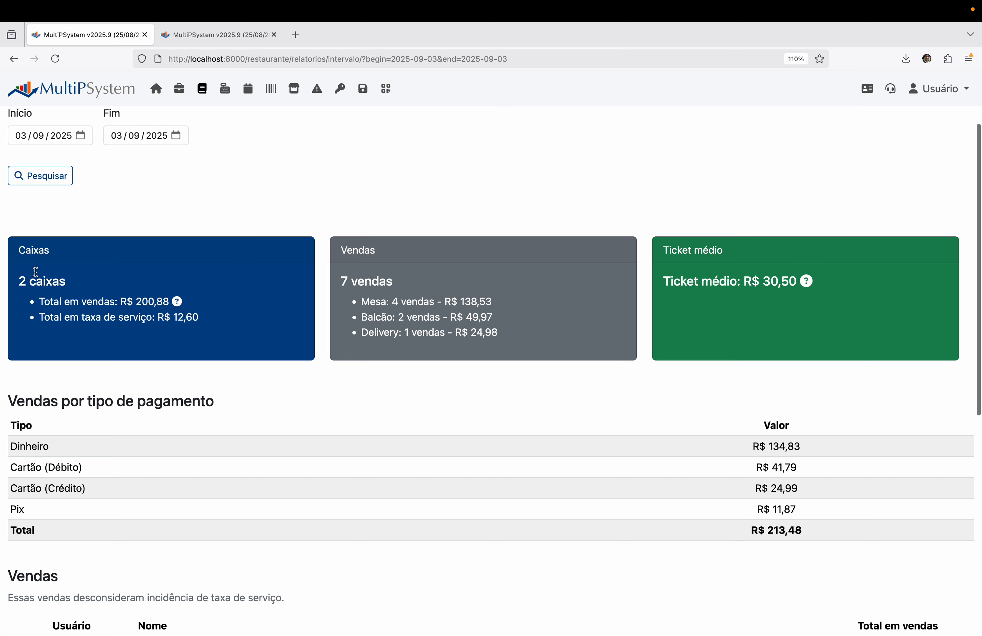
click(51, 303)
drag(51, 303, 84, 301)
click(139, 300)
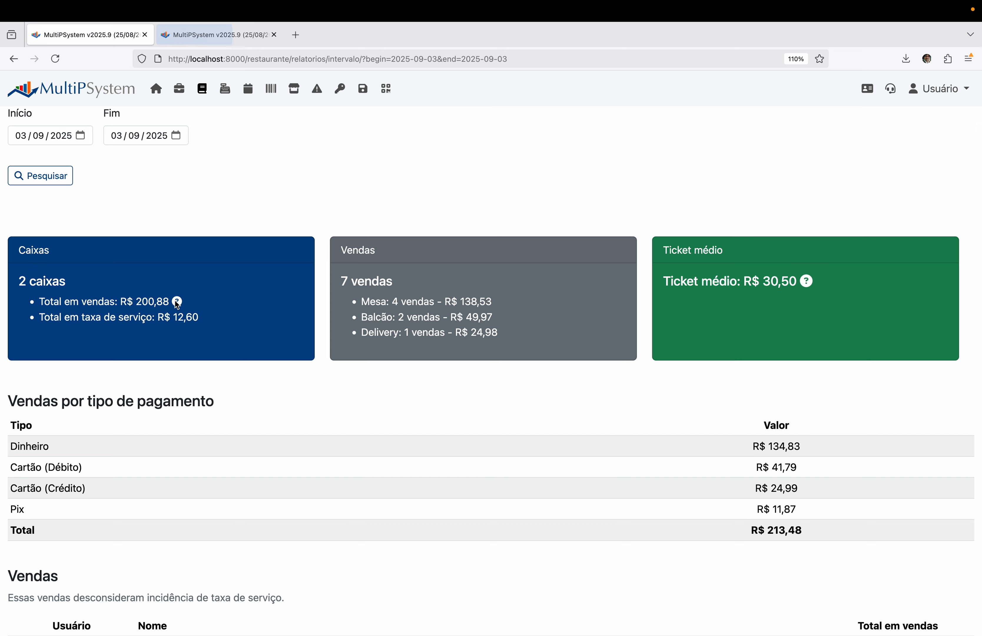
mouse_move(177, 304)
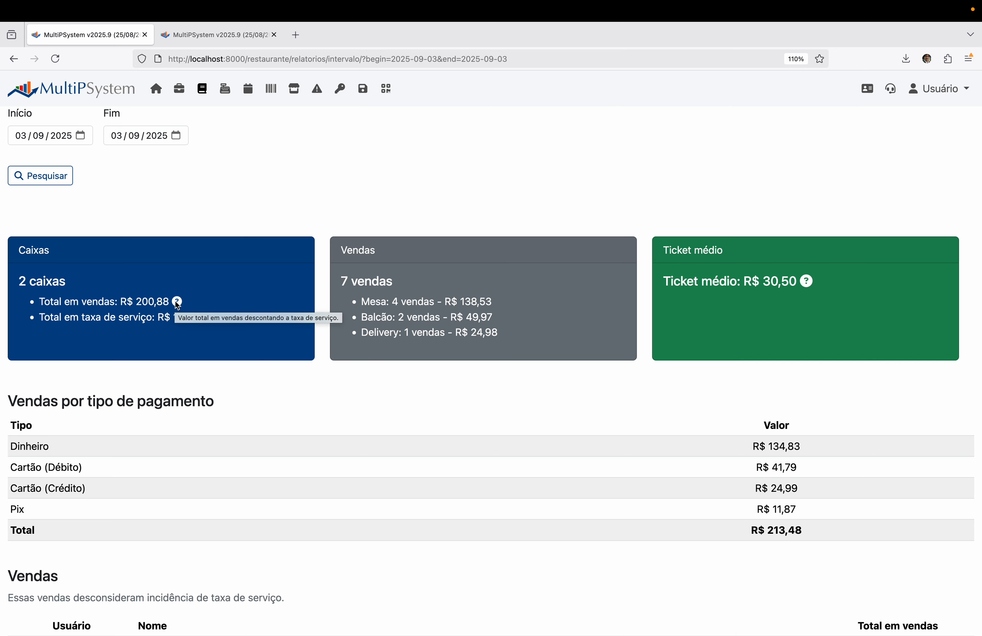
click(71, 317)
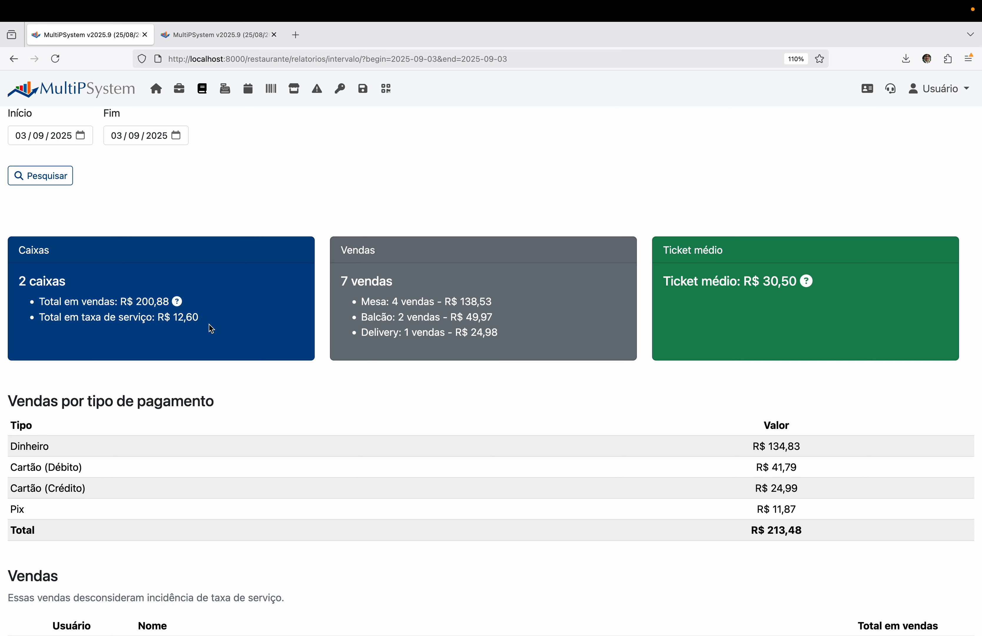
- Skim the whole period report and examine the Vendas breakdown by Mesa, Balcão and Delivery and the Ticket médio
scroll(208, 329, down, 3)
scroll(209, 326, down, 10)
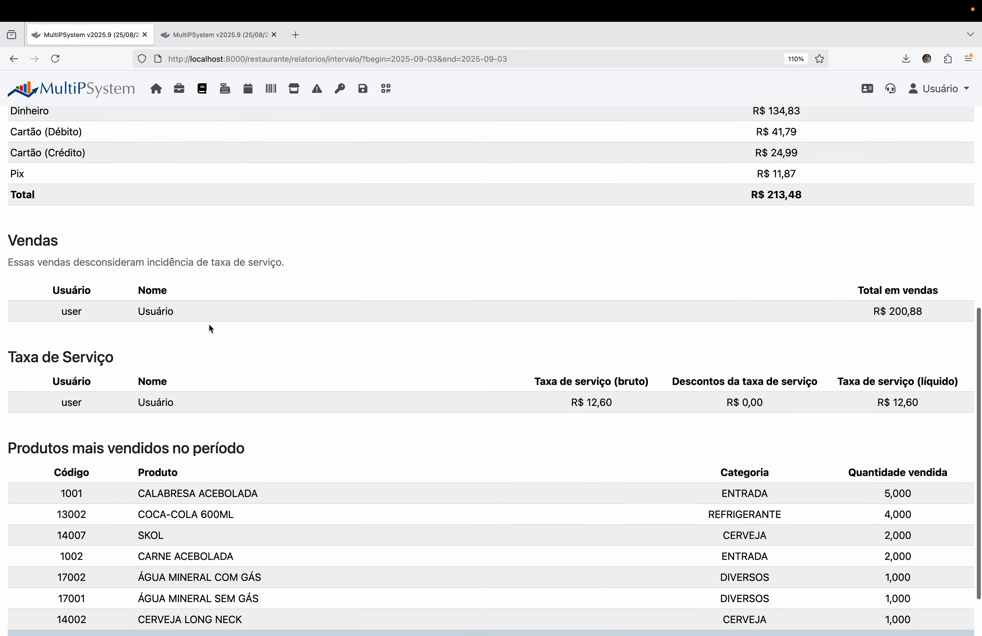
scroll(209, 328, up, 10)
scroll(209, 324, up, 3)
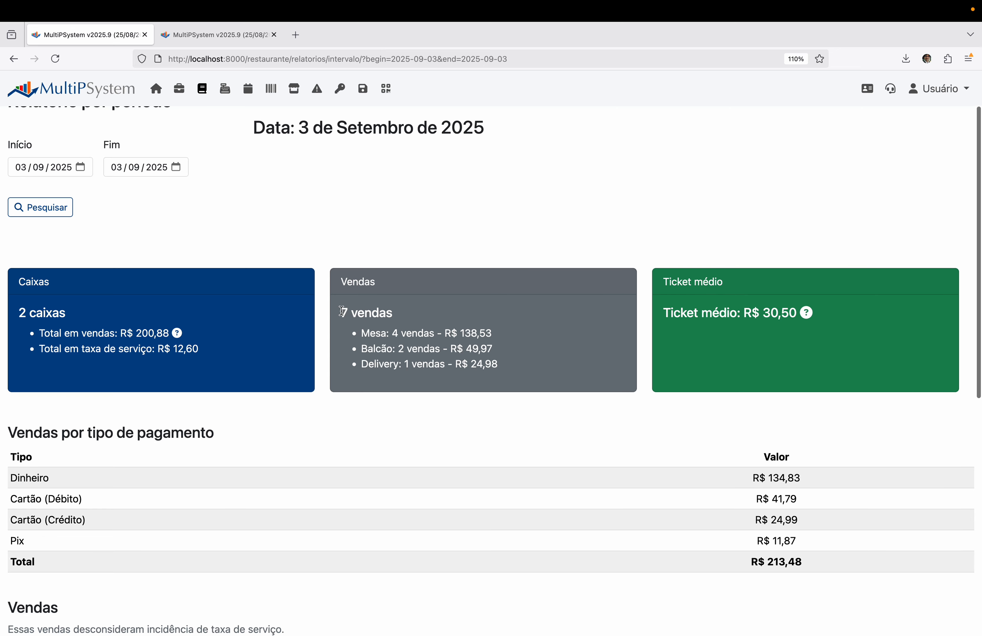
drag(343, 311, 408, 365)
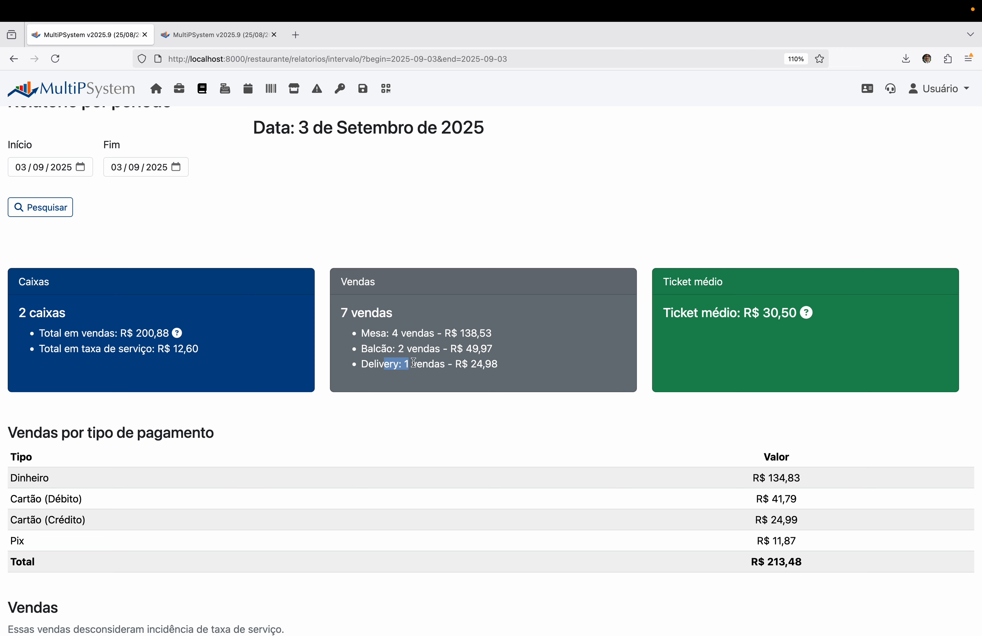
click(478, 333)
double_click(474, 343)
drag(481, 364, 489, 363)
click(534, 360)
drag(675, 314, 714, 316)
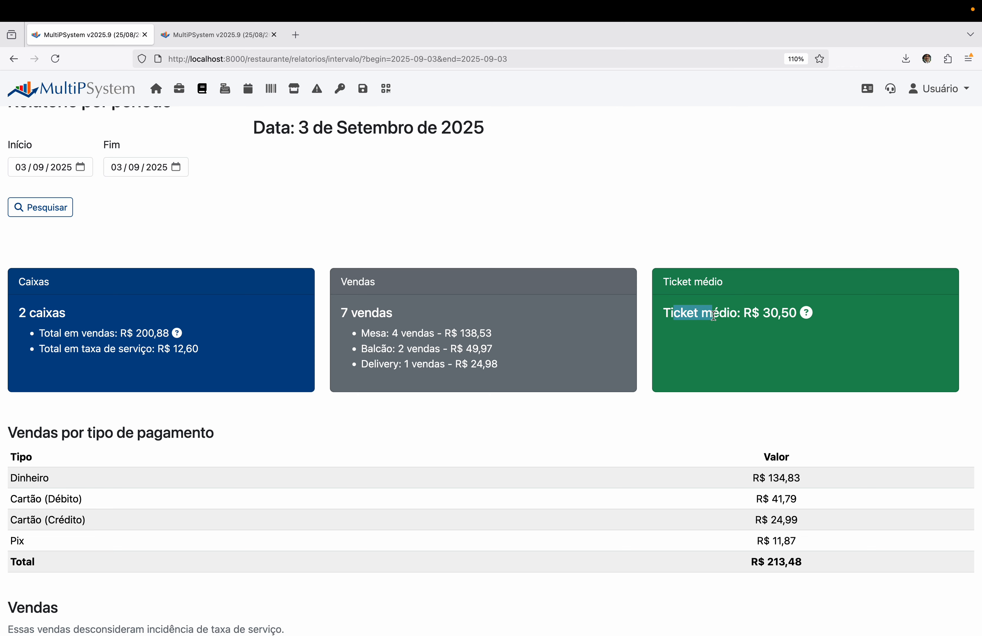
click(758, 328)
- Examine the report's Vendas por tipo de pagamento, the per-user Total em vendas and the net Taxa de Serviço
scroll(519, 439, down, 3)
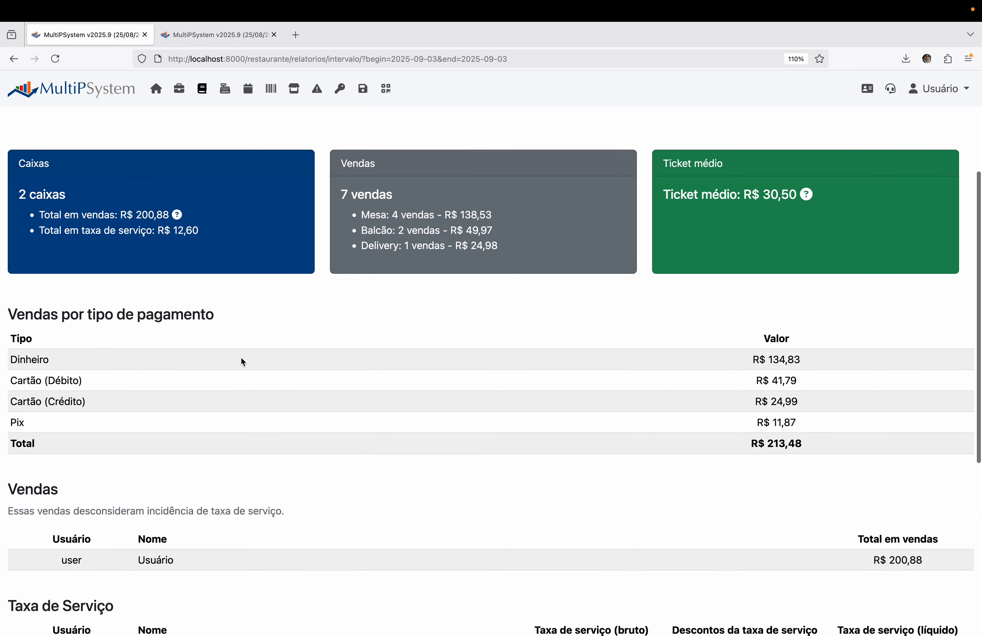
scroll(243, 362, down, 4)
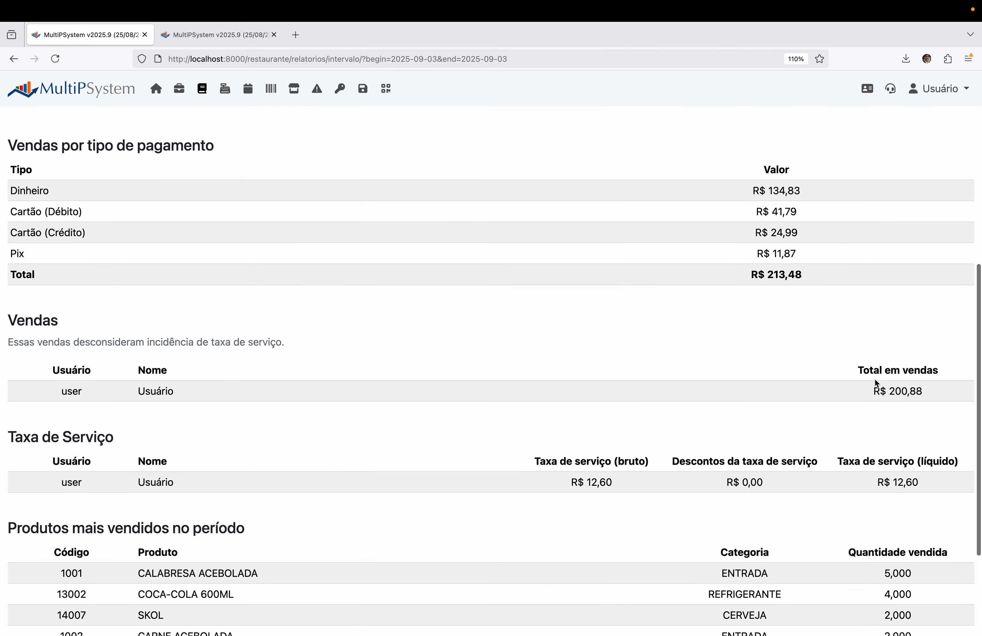
triple_click(901, 391)
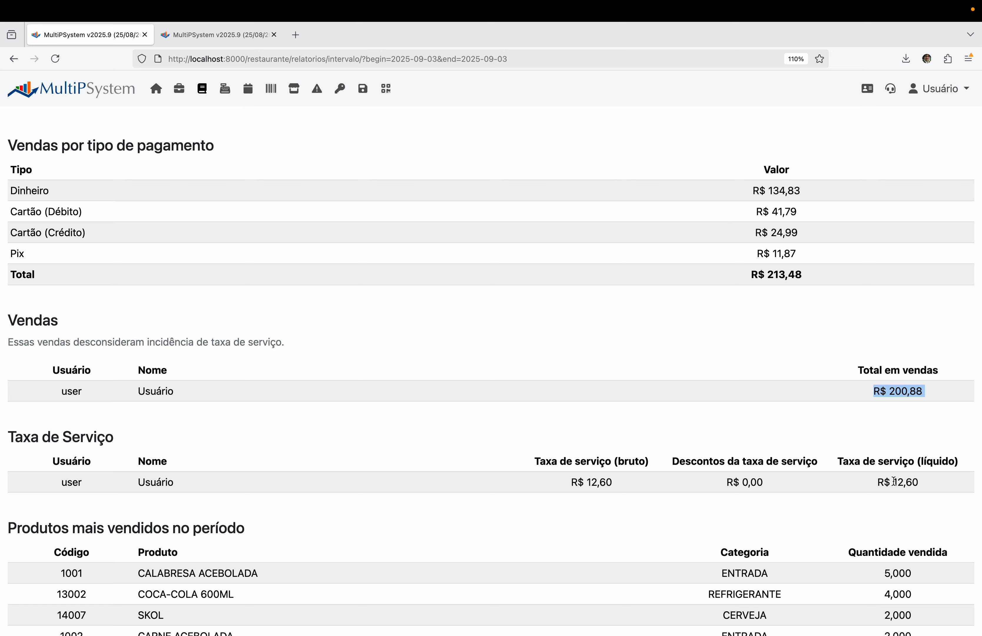
double_click(905, 482)
triple_click(905, 482)
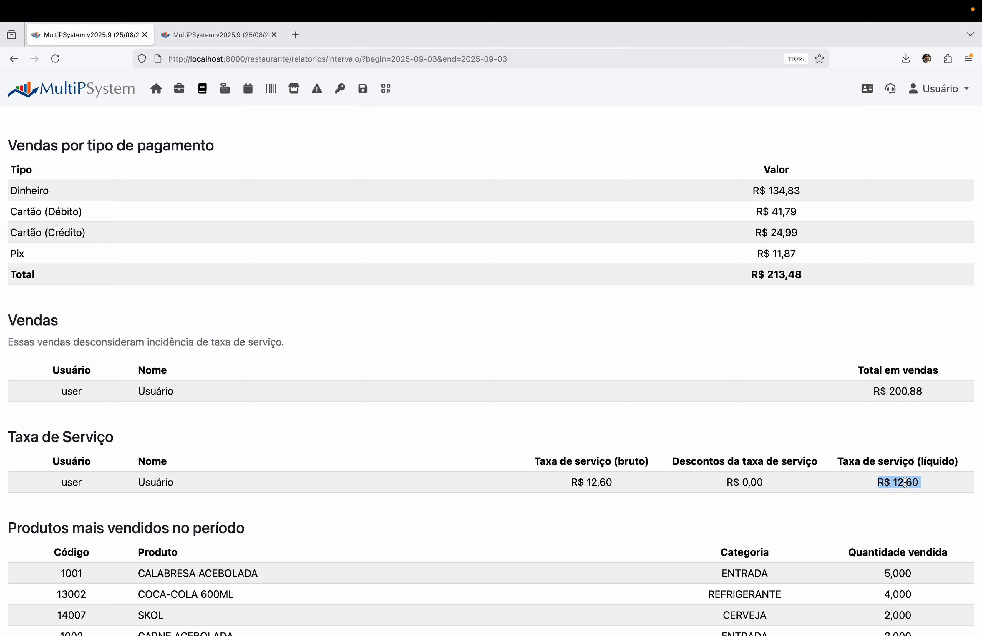
- Examine the Produtos mais vendidos no período list at the end of the period report
scroll(900, 481, down, 2)
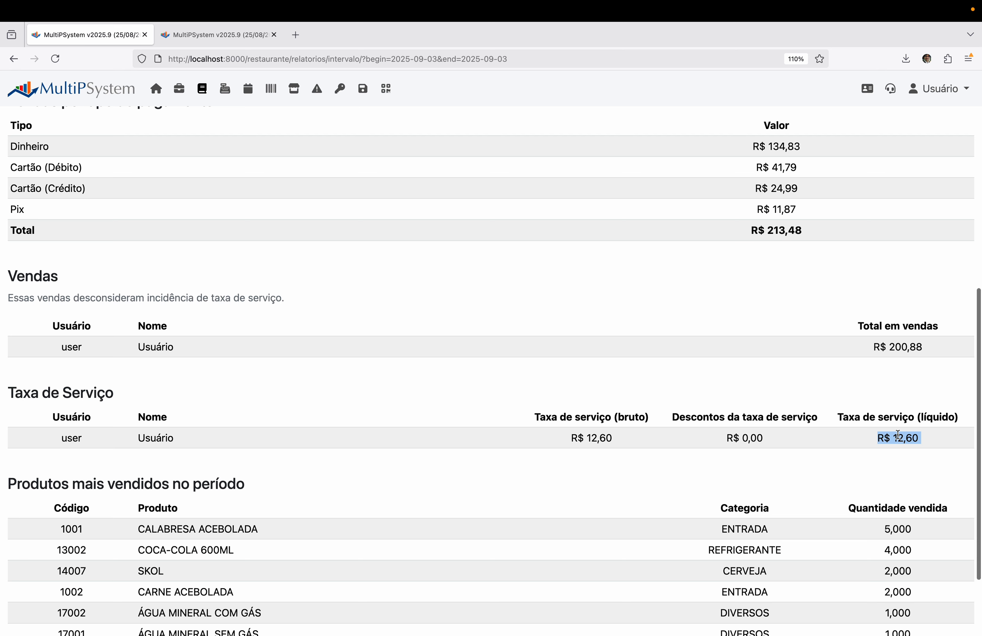
scroll(898, 435, down, 5)
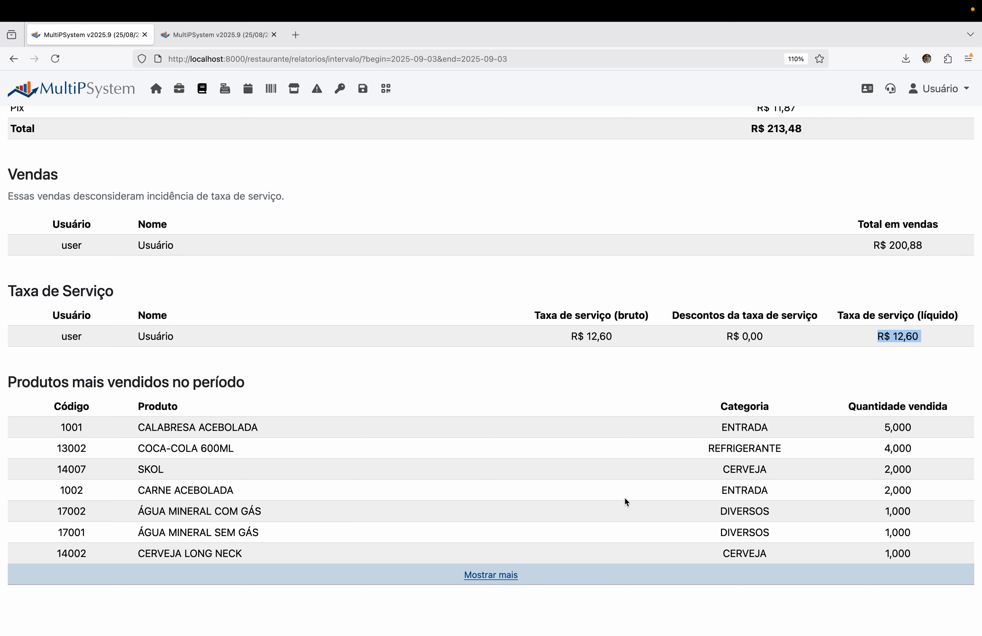
scroll(625, 499, up, 1)
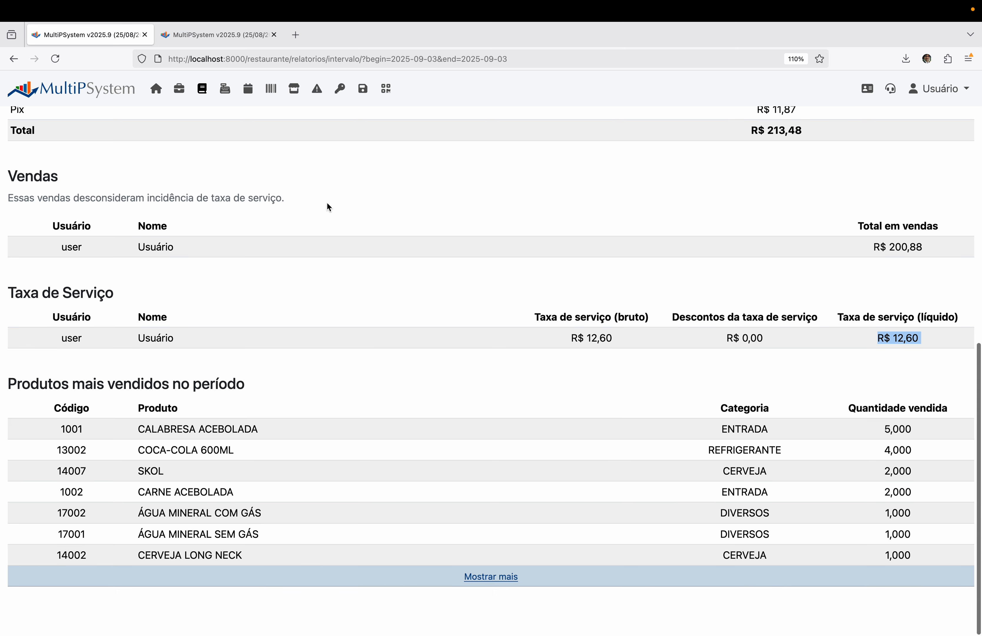
- Open the Estoque module's Produtos listing and view each product's sold quantity
click(109, 96)
click(399, 370)
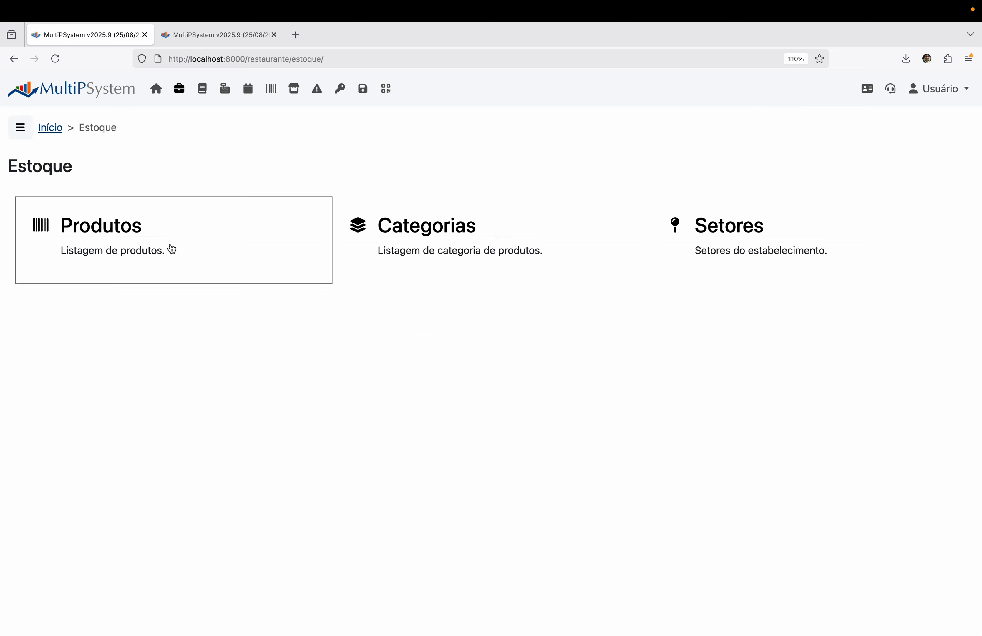
click(172, 249)
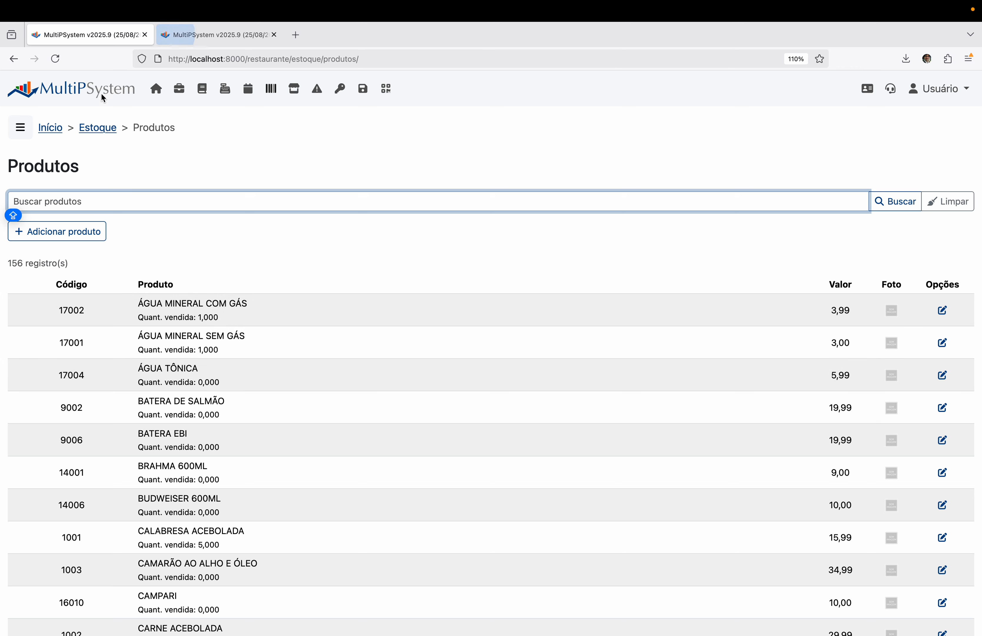
- Open Comissões em aberto in the Financeiro module and select the open commission record of the user
click(68, 86)
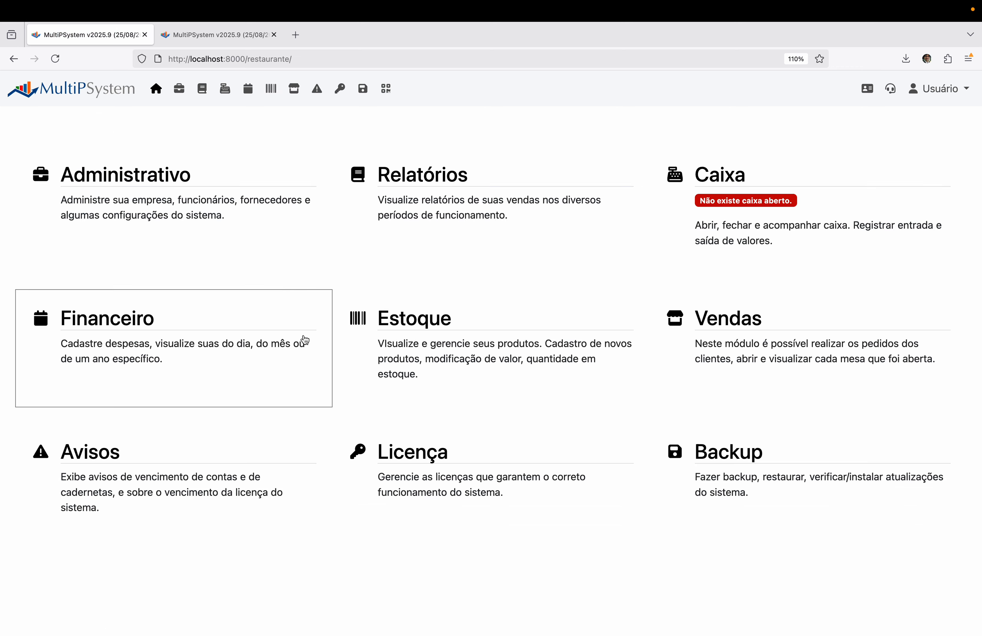
click(125, 324)
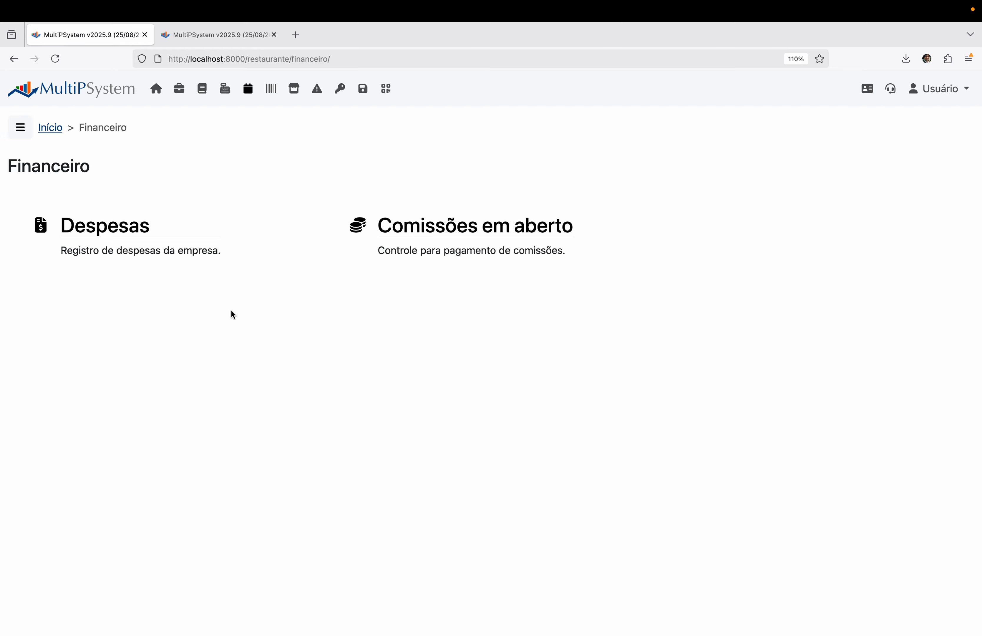
click(475, 227)
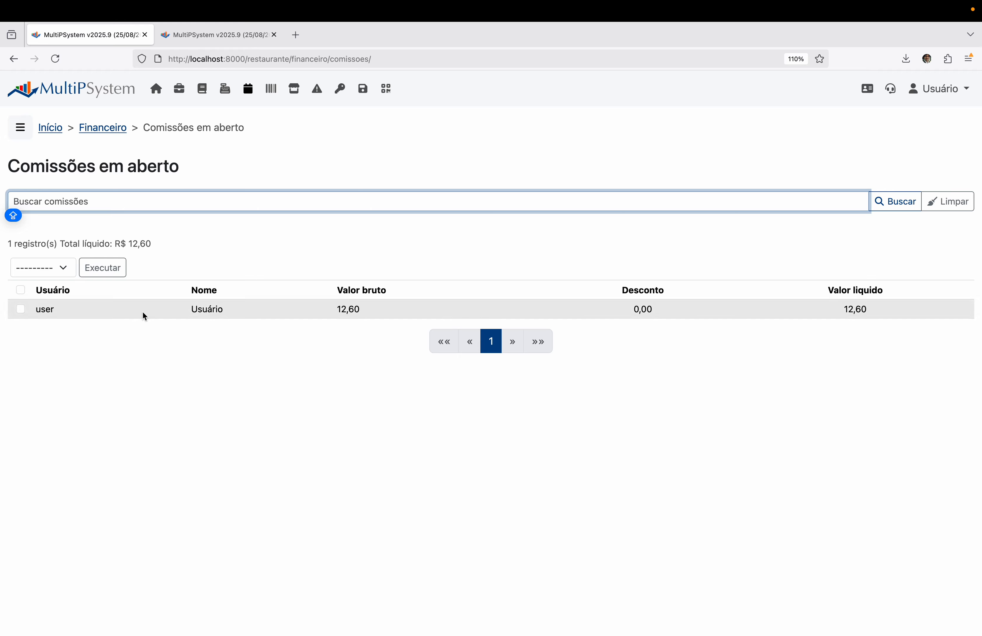
drag(47, 309, 106, 312)
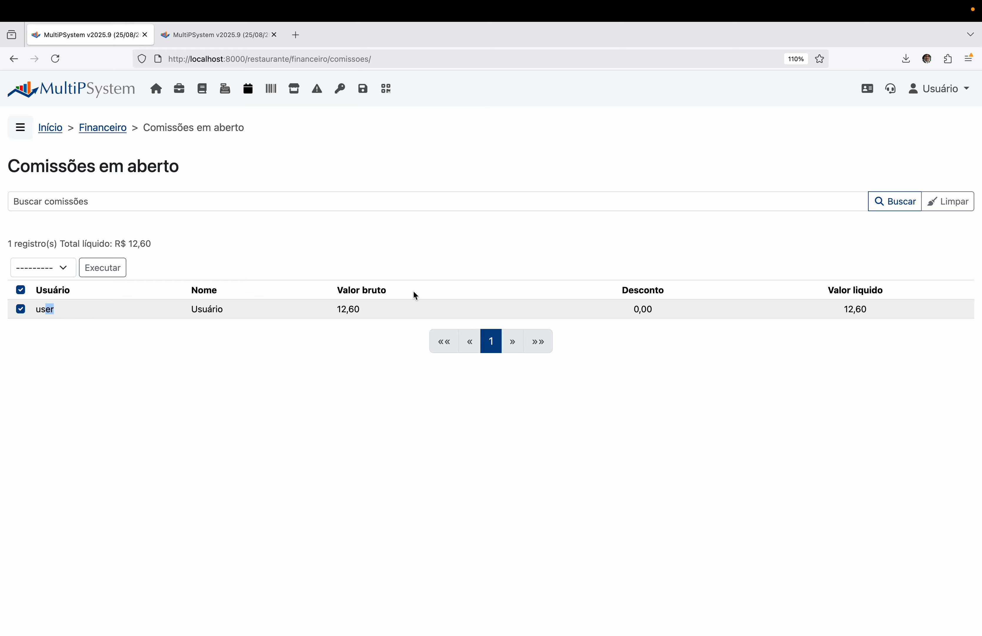